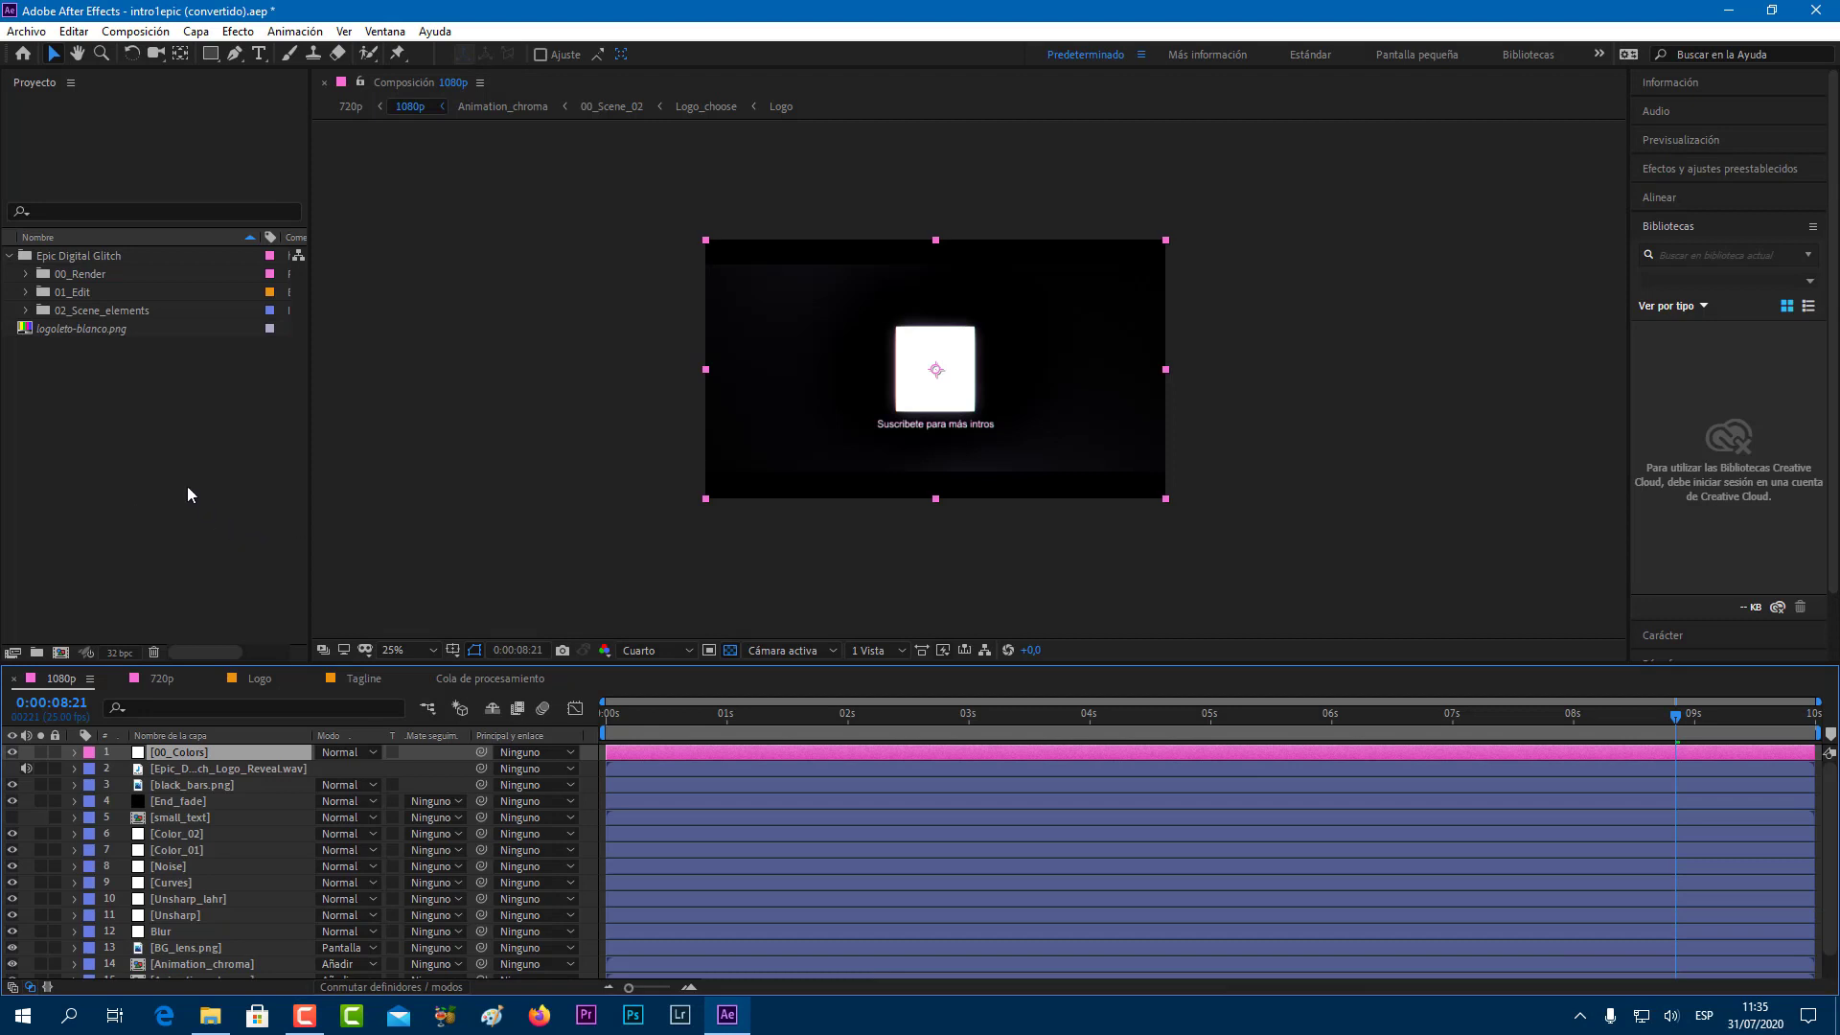
Replace the logoleto-blanco.png footage with alexlogo.jpg using Reemplazar material de archivo.
{"action": "left_click", "coordinate": [55, 325]}
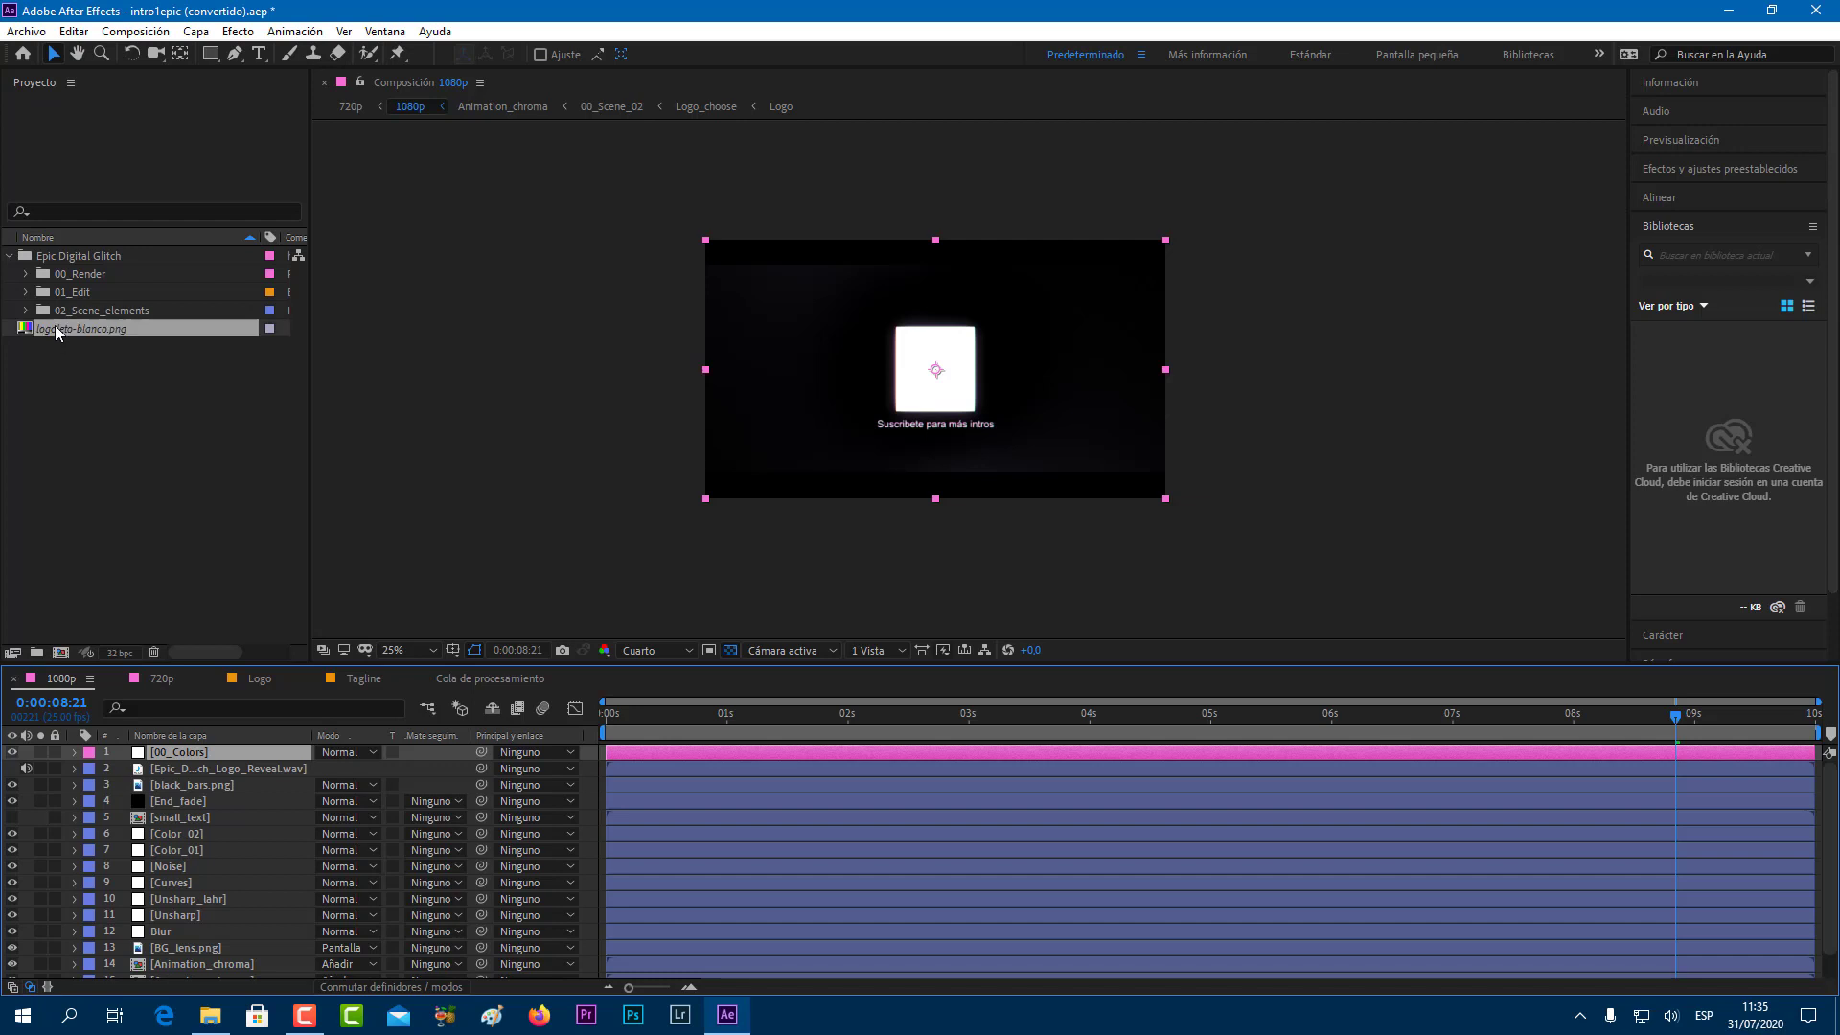
{"action": "right_click", "coordinate": [55, 324]}
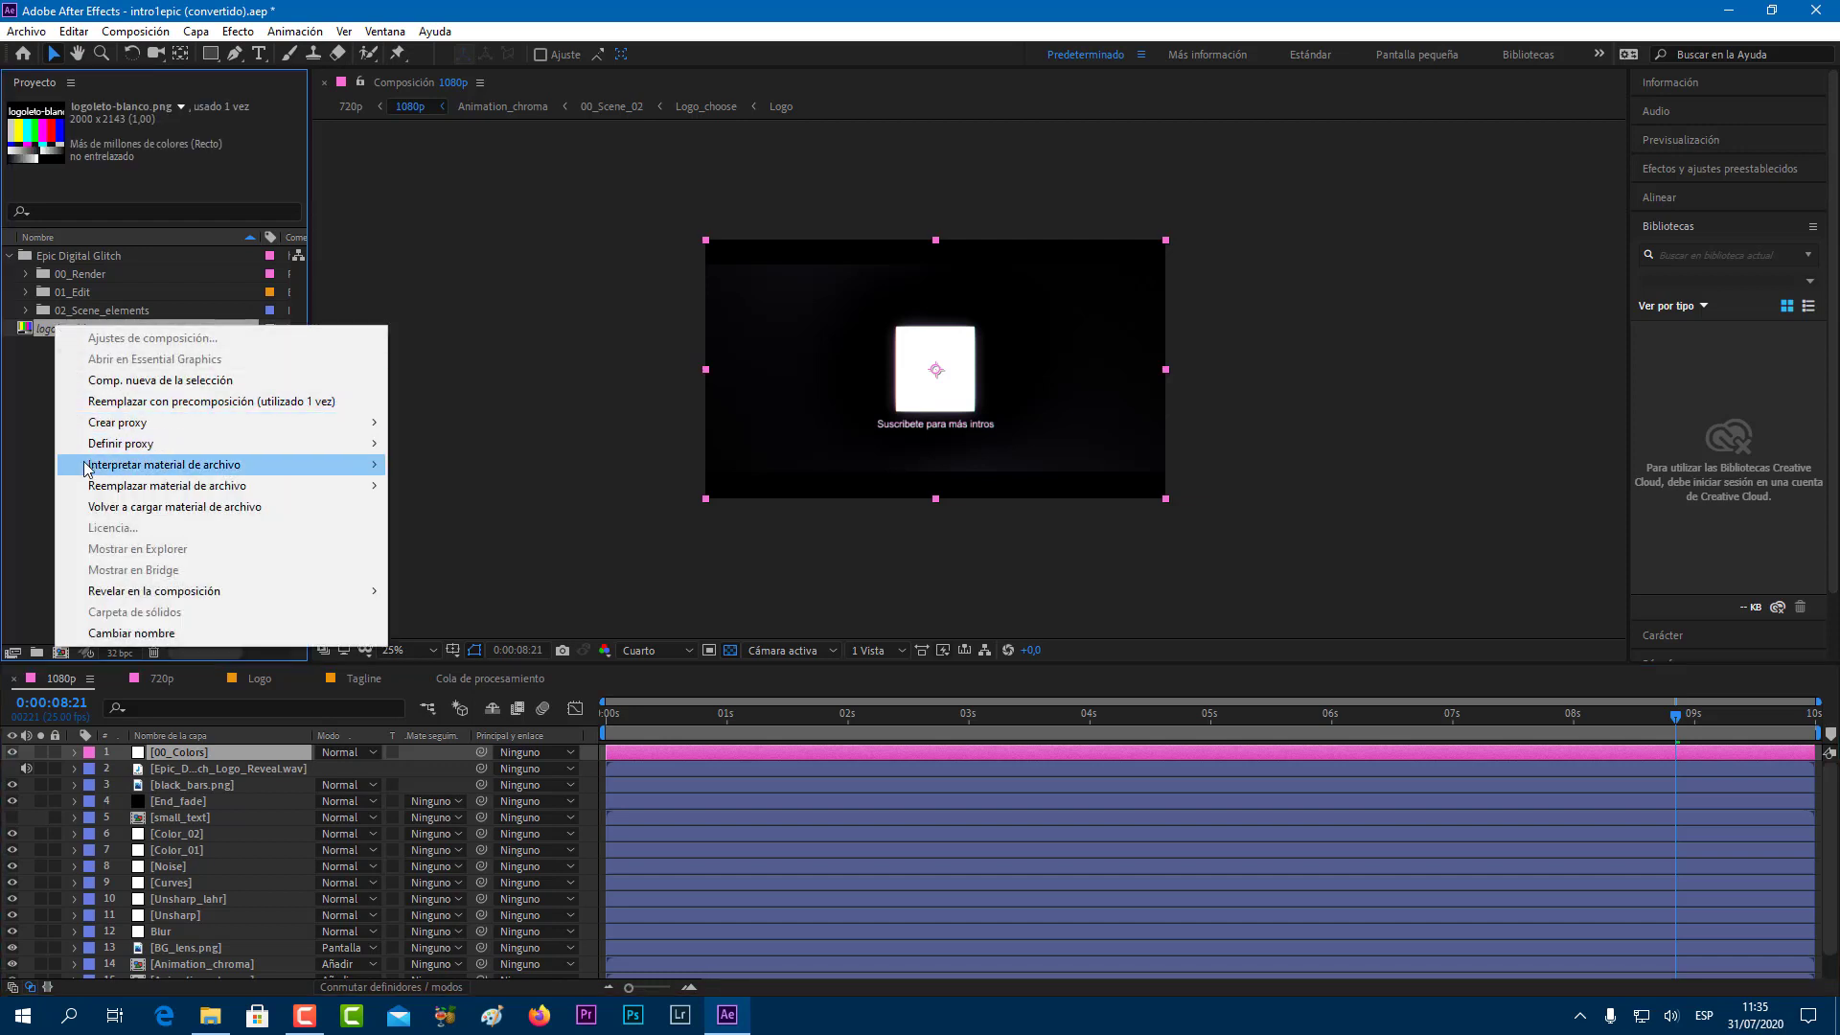
{"action": "mouse_move", "coordinate": [203, 487]}
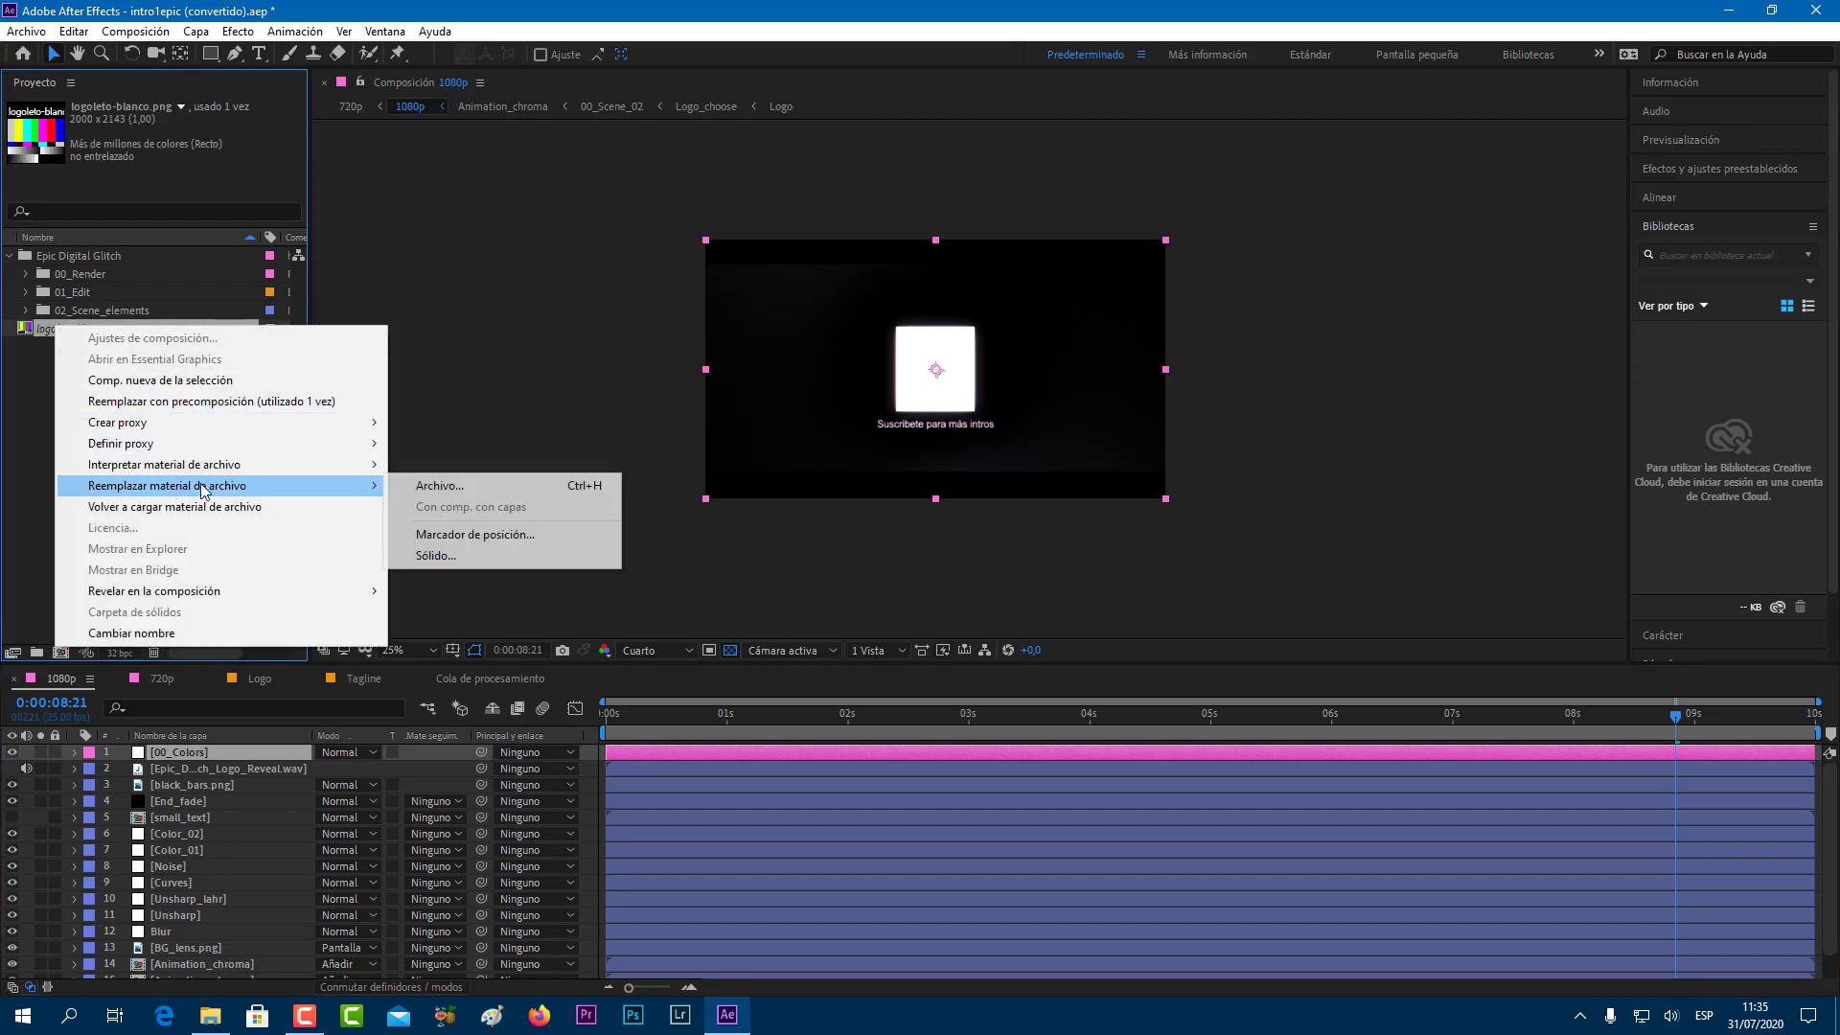
{"action": "left_click", "coordinate": [439, 486]}
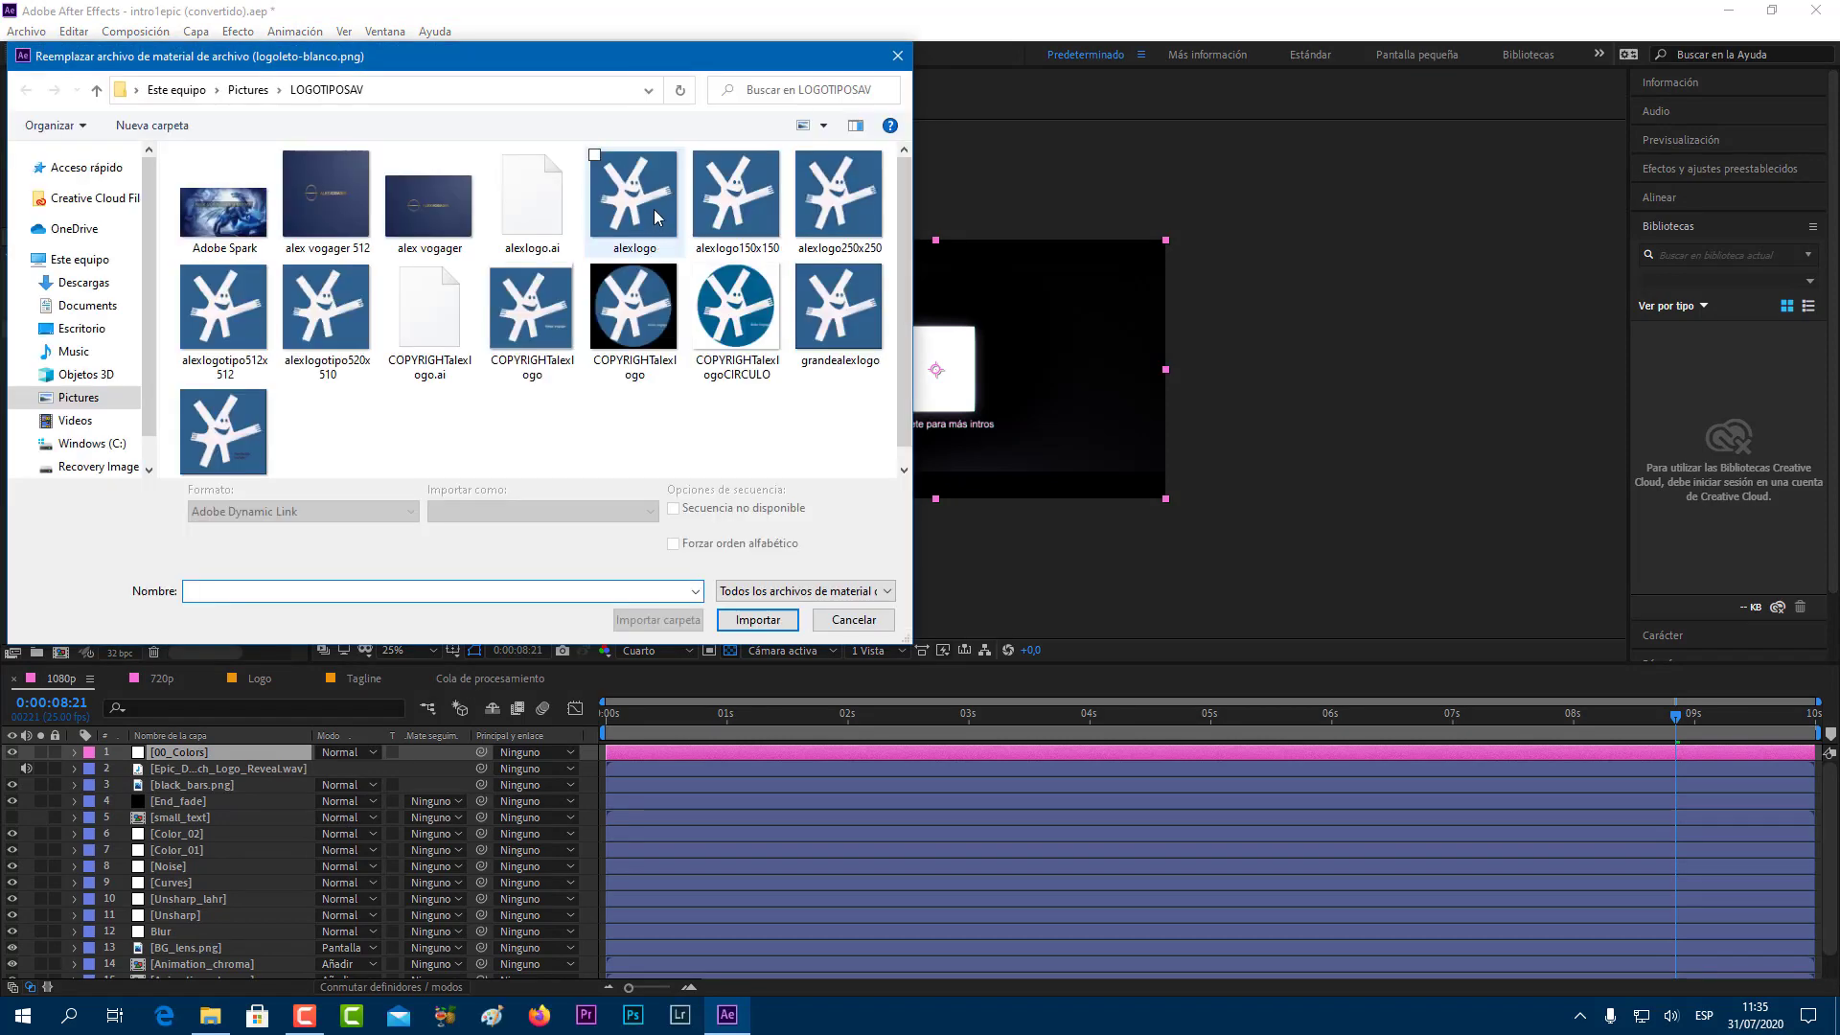
{"action": "left_click", "coordinate": [654, 209]}
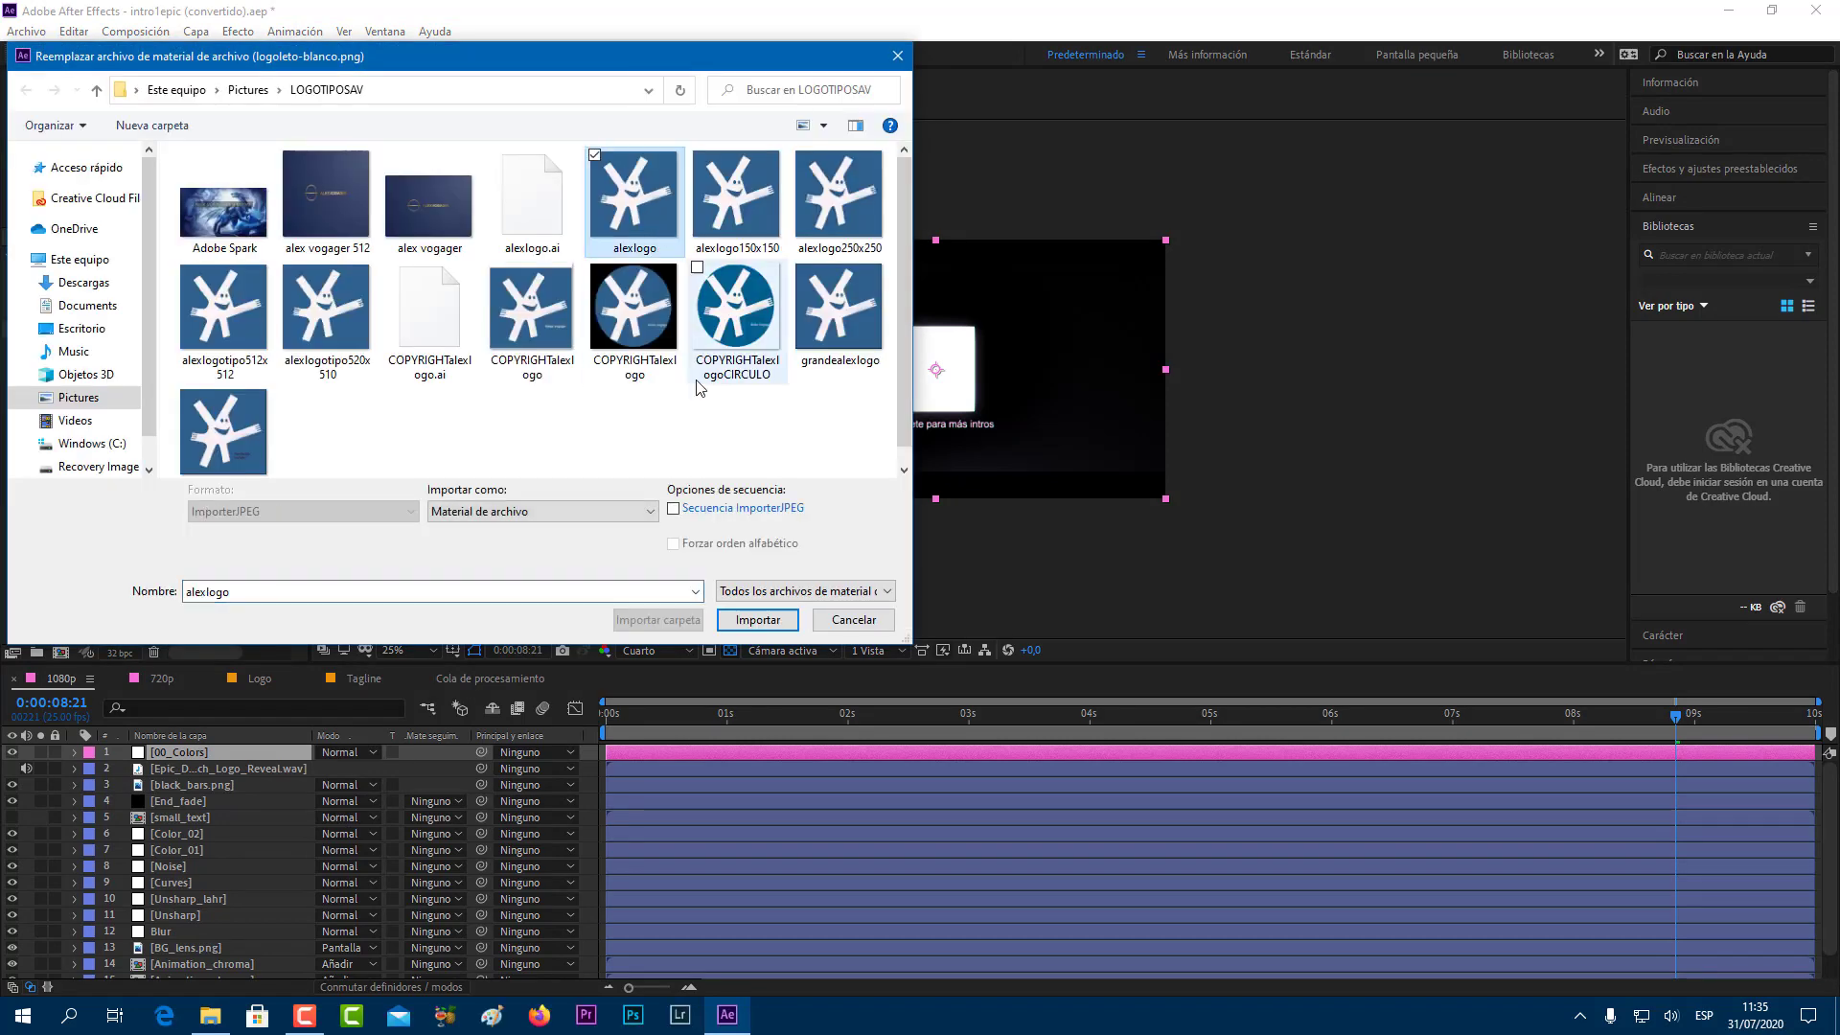
{"action": "left_click", "coordinate": [734, 618]}
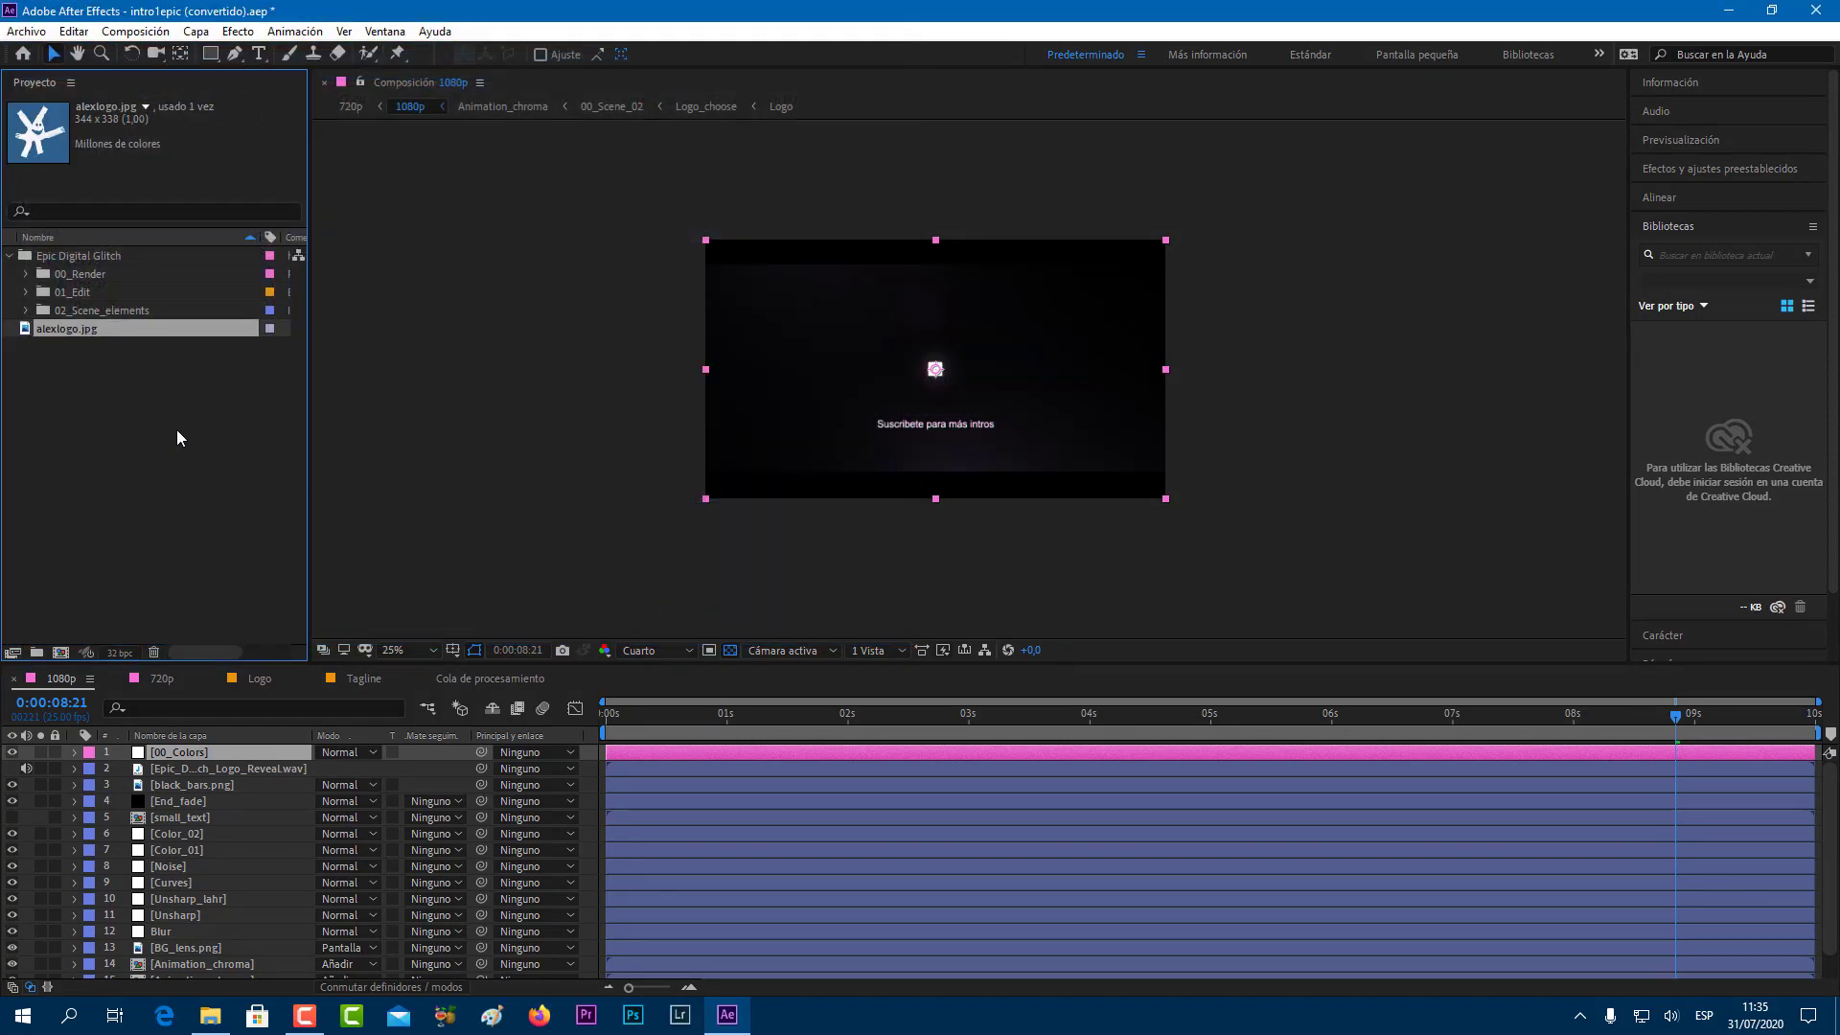
{"action": "left_click", "coordinate": [29, 257]}
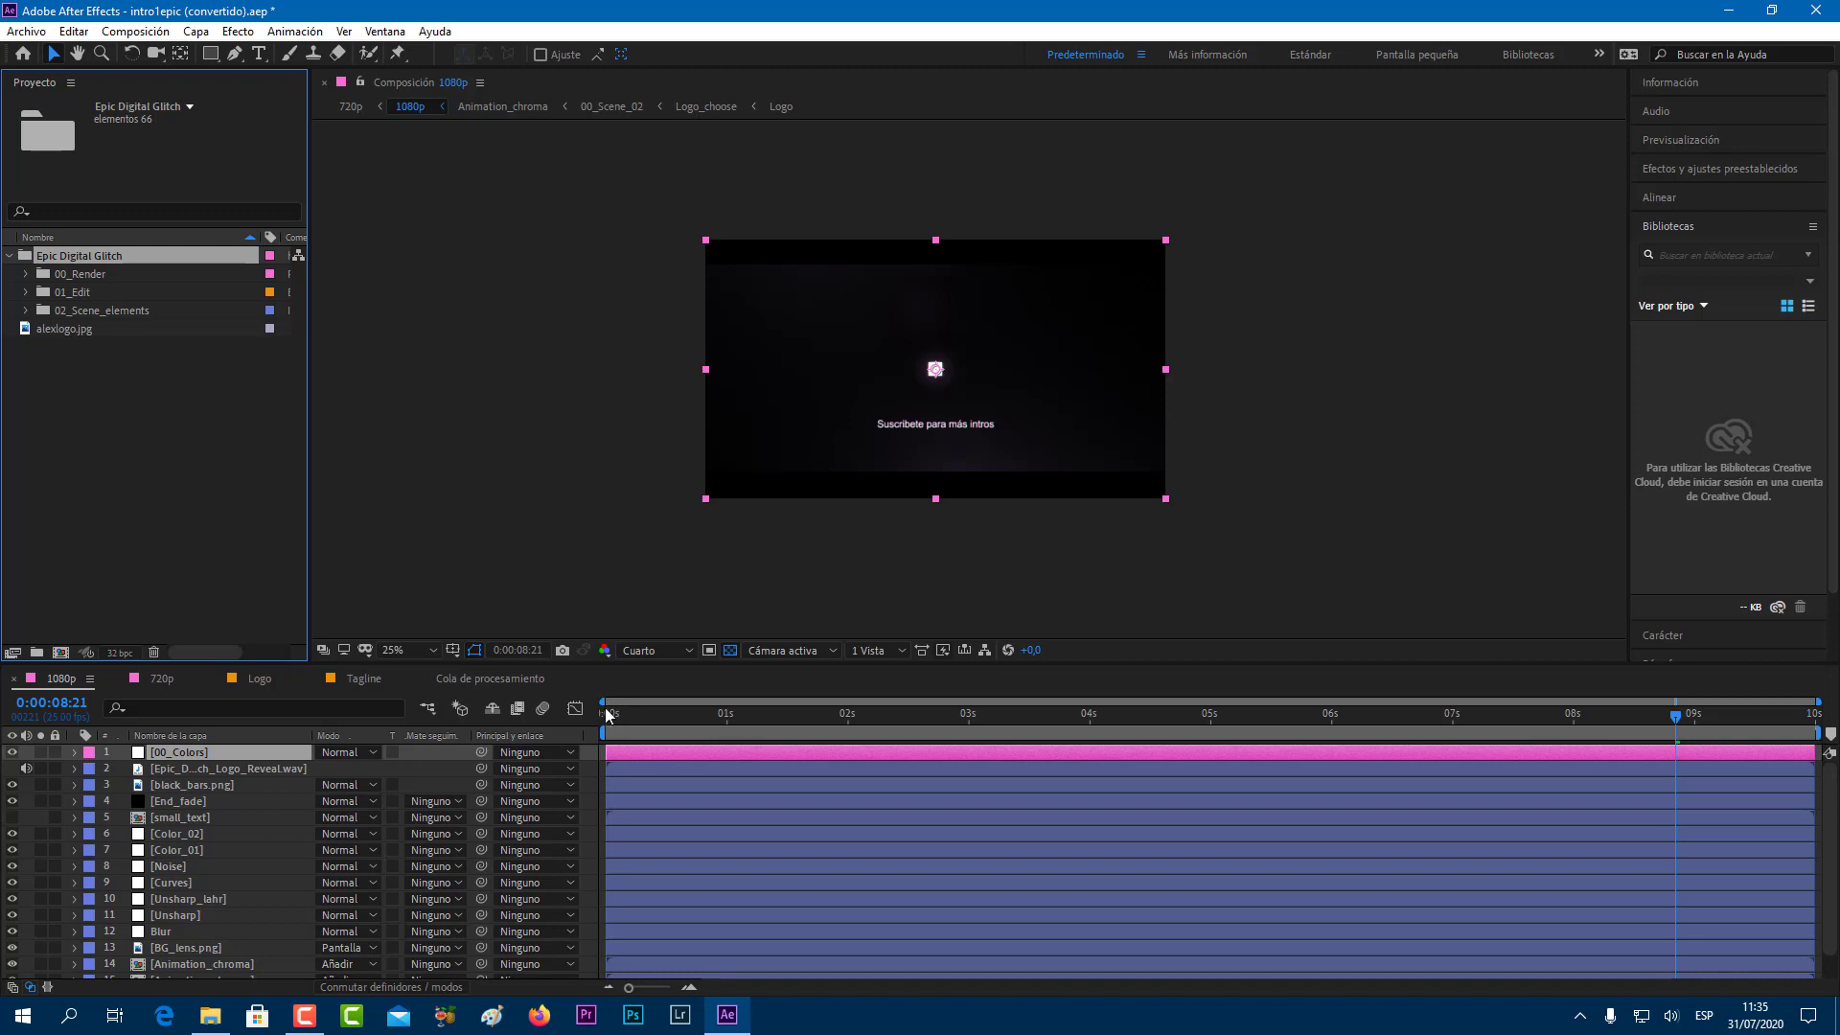
Preview the intro animation from the start, then stop playback.
{"action": "left_click", "coordinate": [607, 717]}
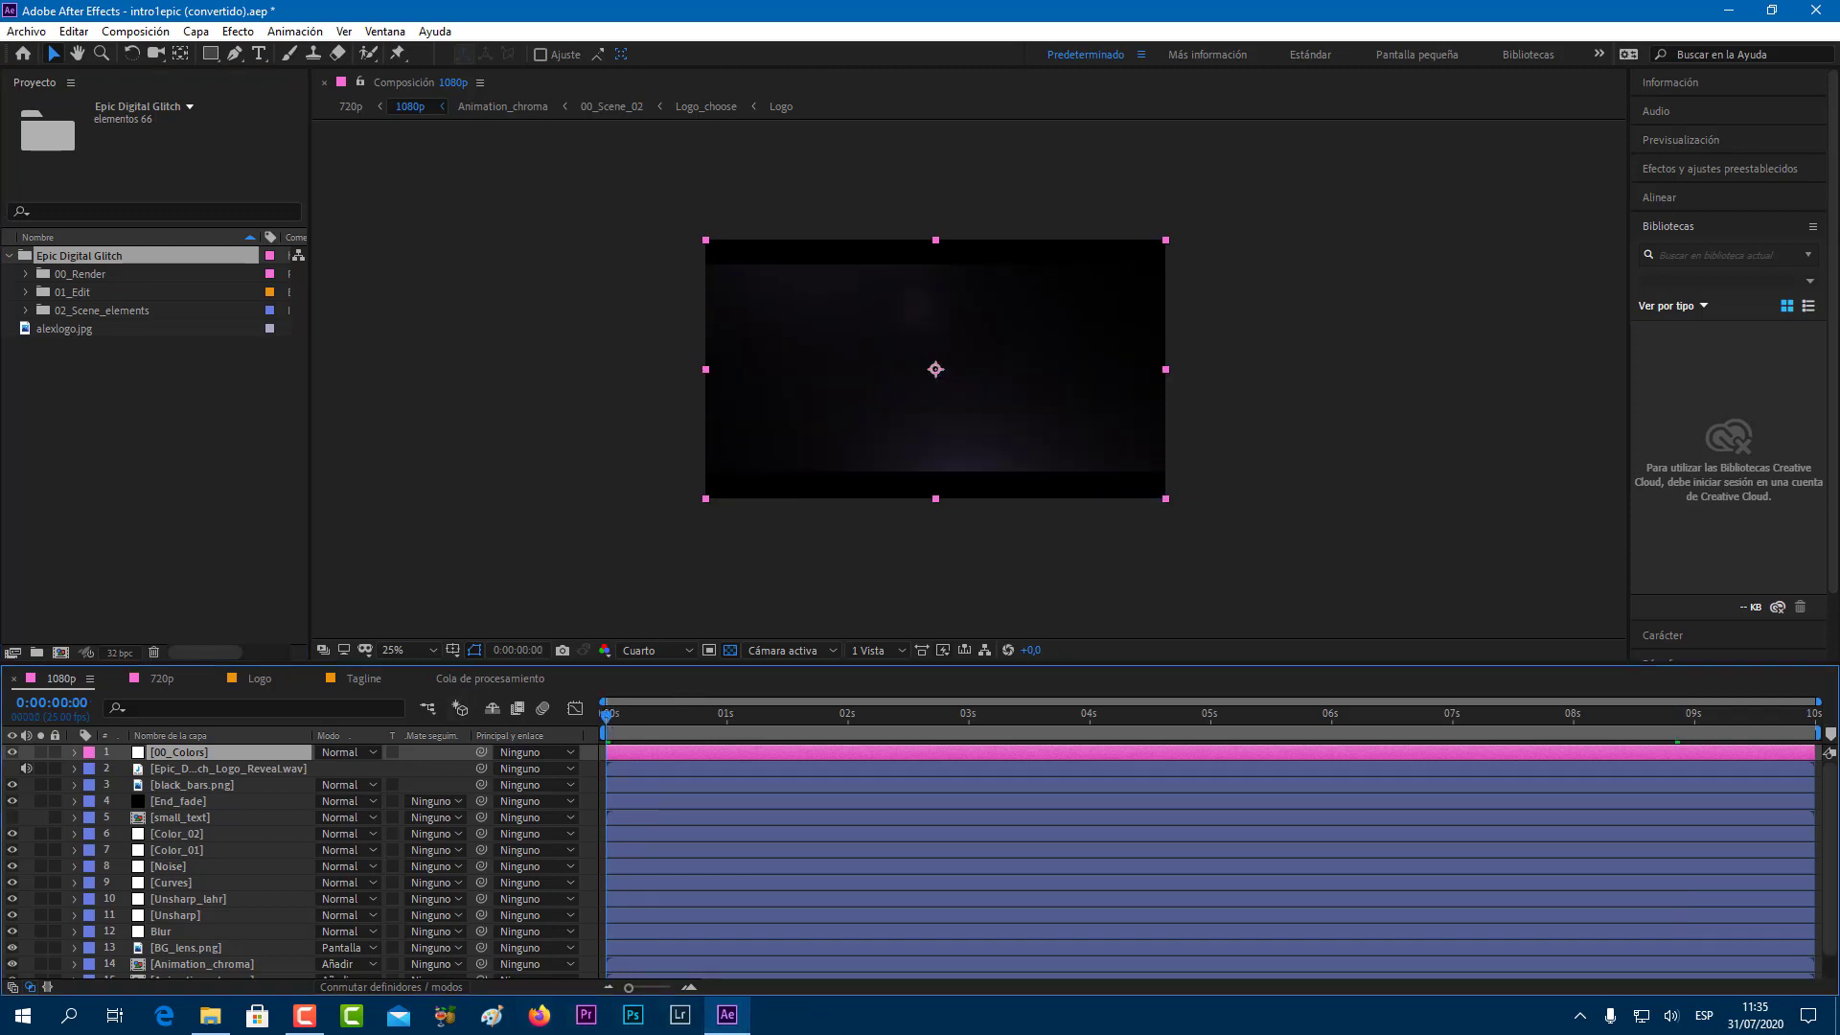
{"action": "key", "text": "space"}
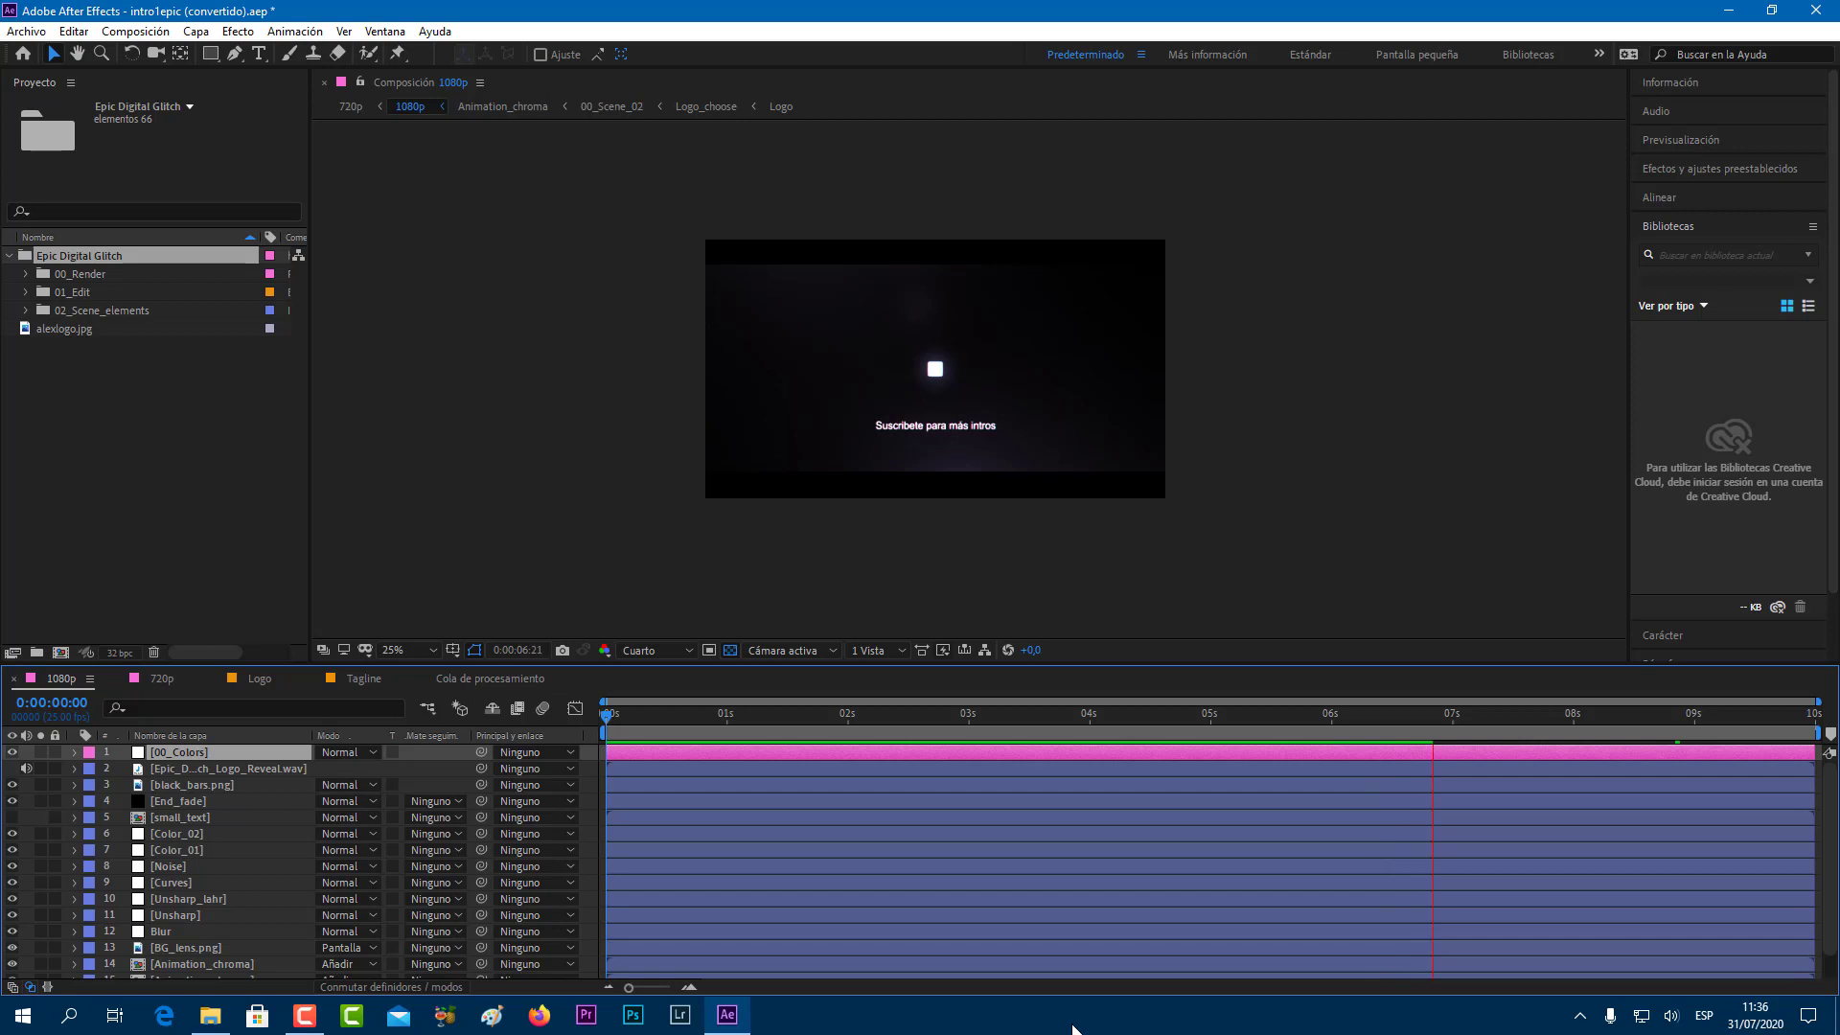
{"action": "key", "text": "space"}
Change the Tagline text from 'para más intros' to 'Suscribete a este canal' and start saving the project.
{"action": "left_click", "coordinate": [351, 681]}
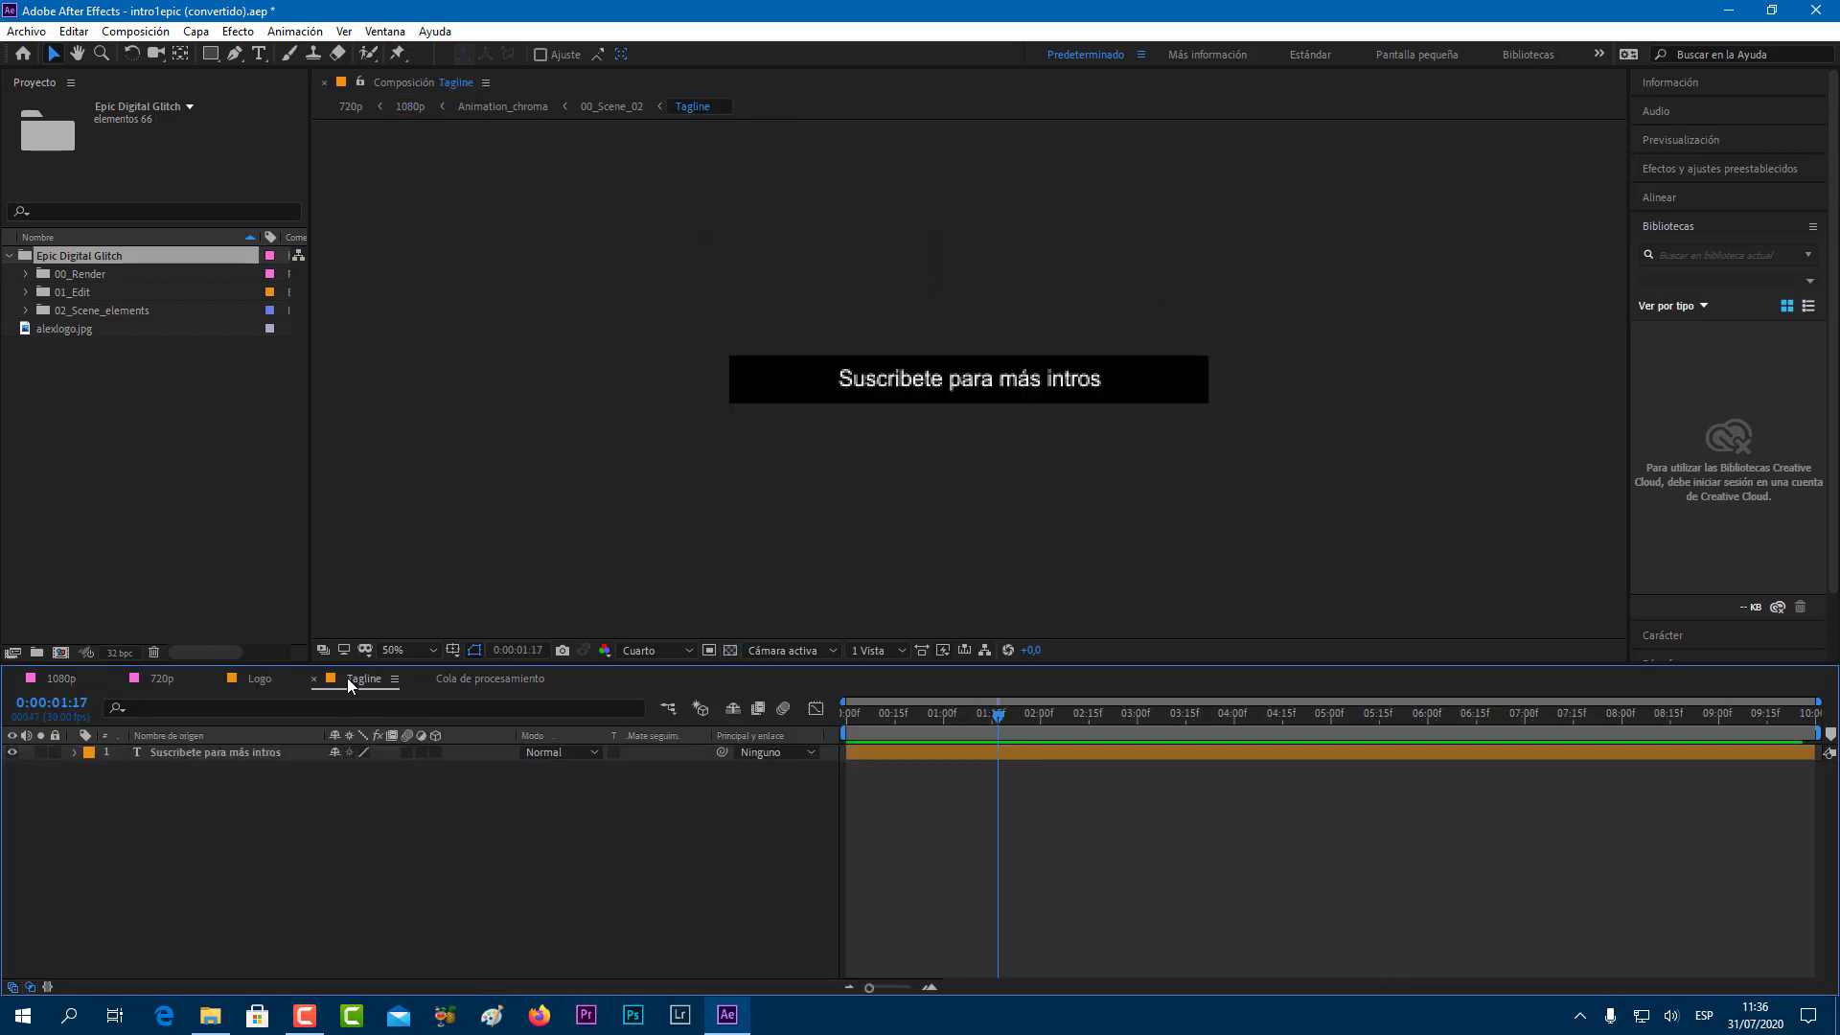
{"action": "left_click", "coordinate": [265, 752]}
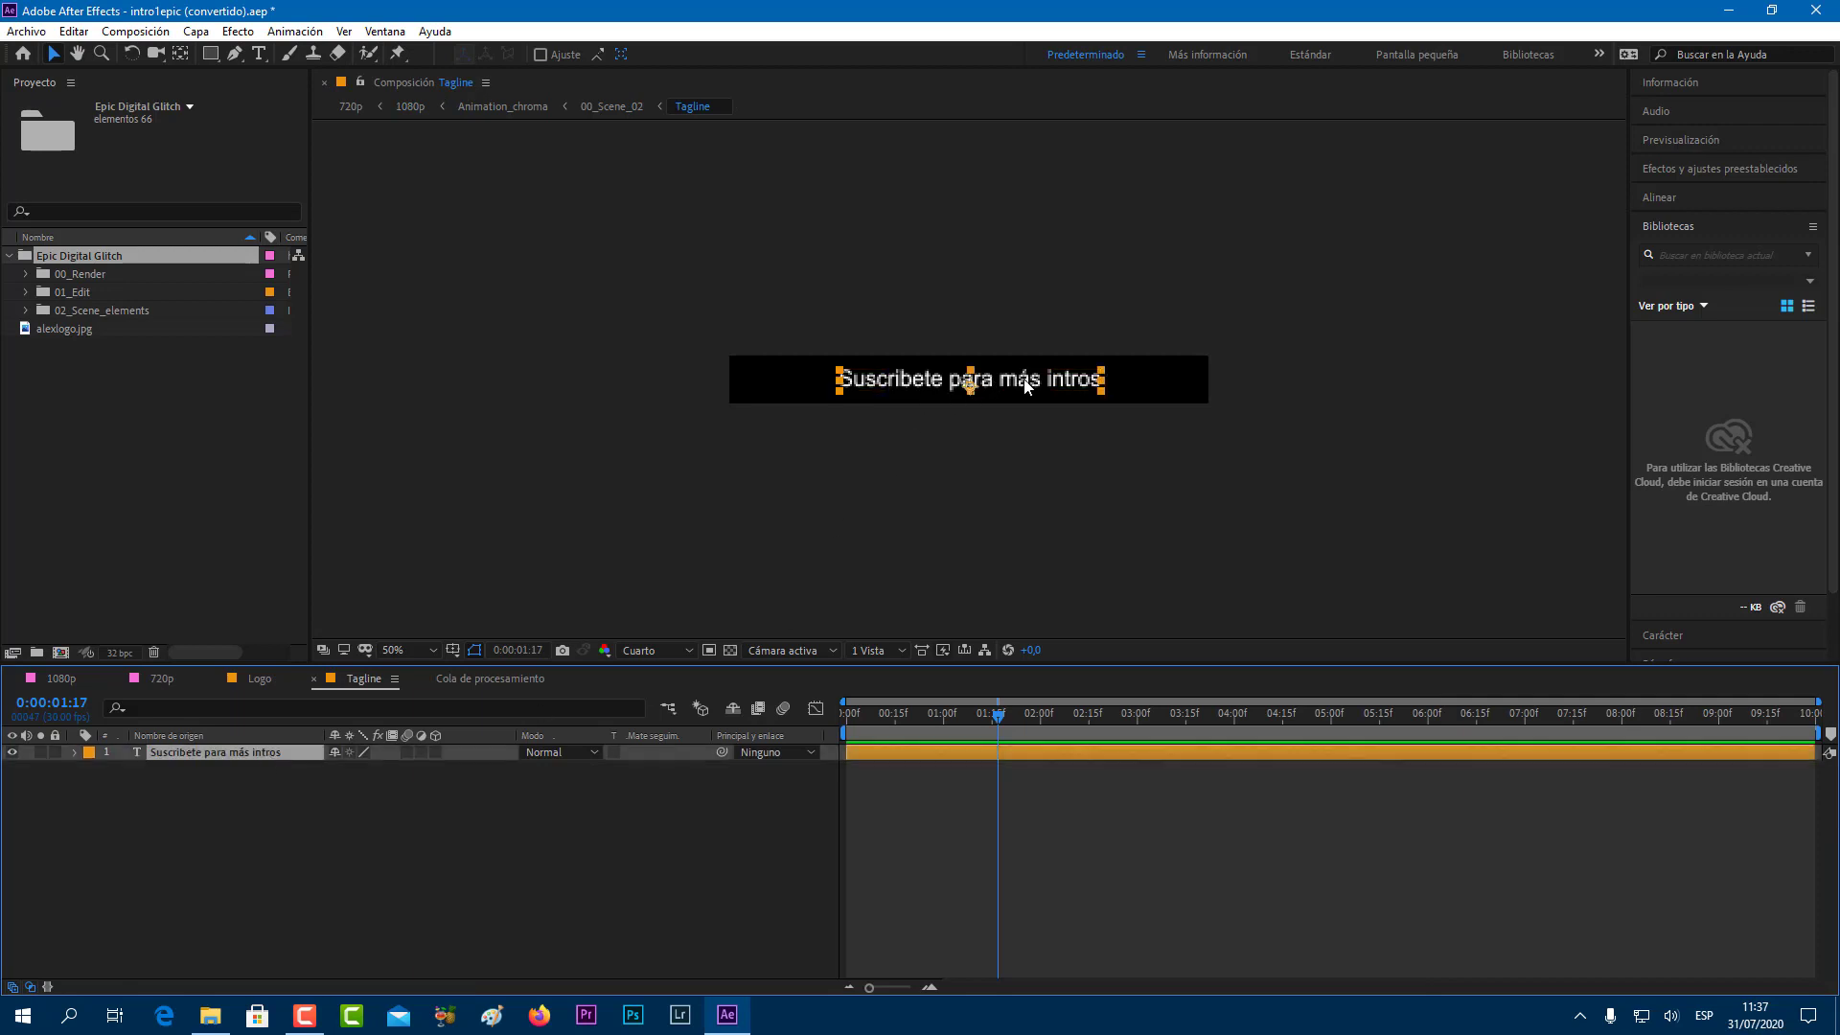
{"action": "left_click", "coordinate": [1092, 380]}
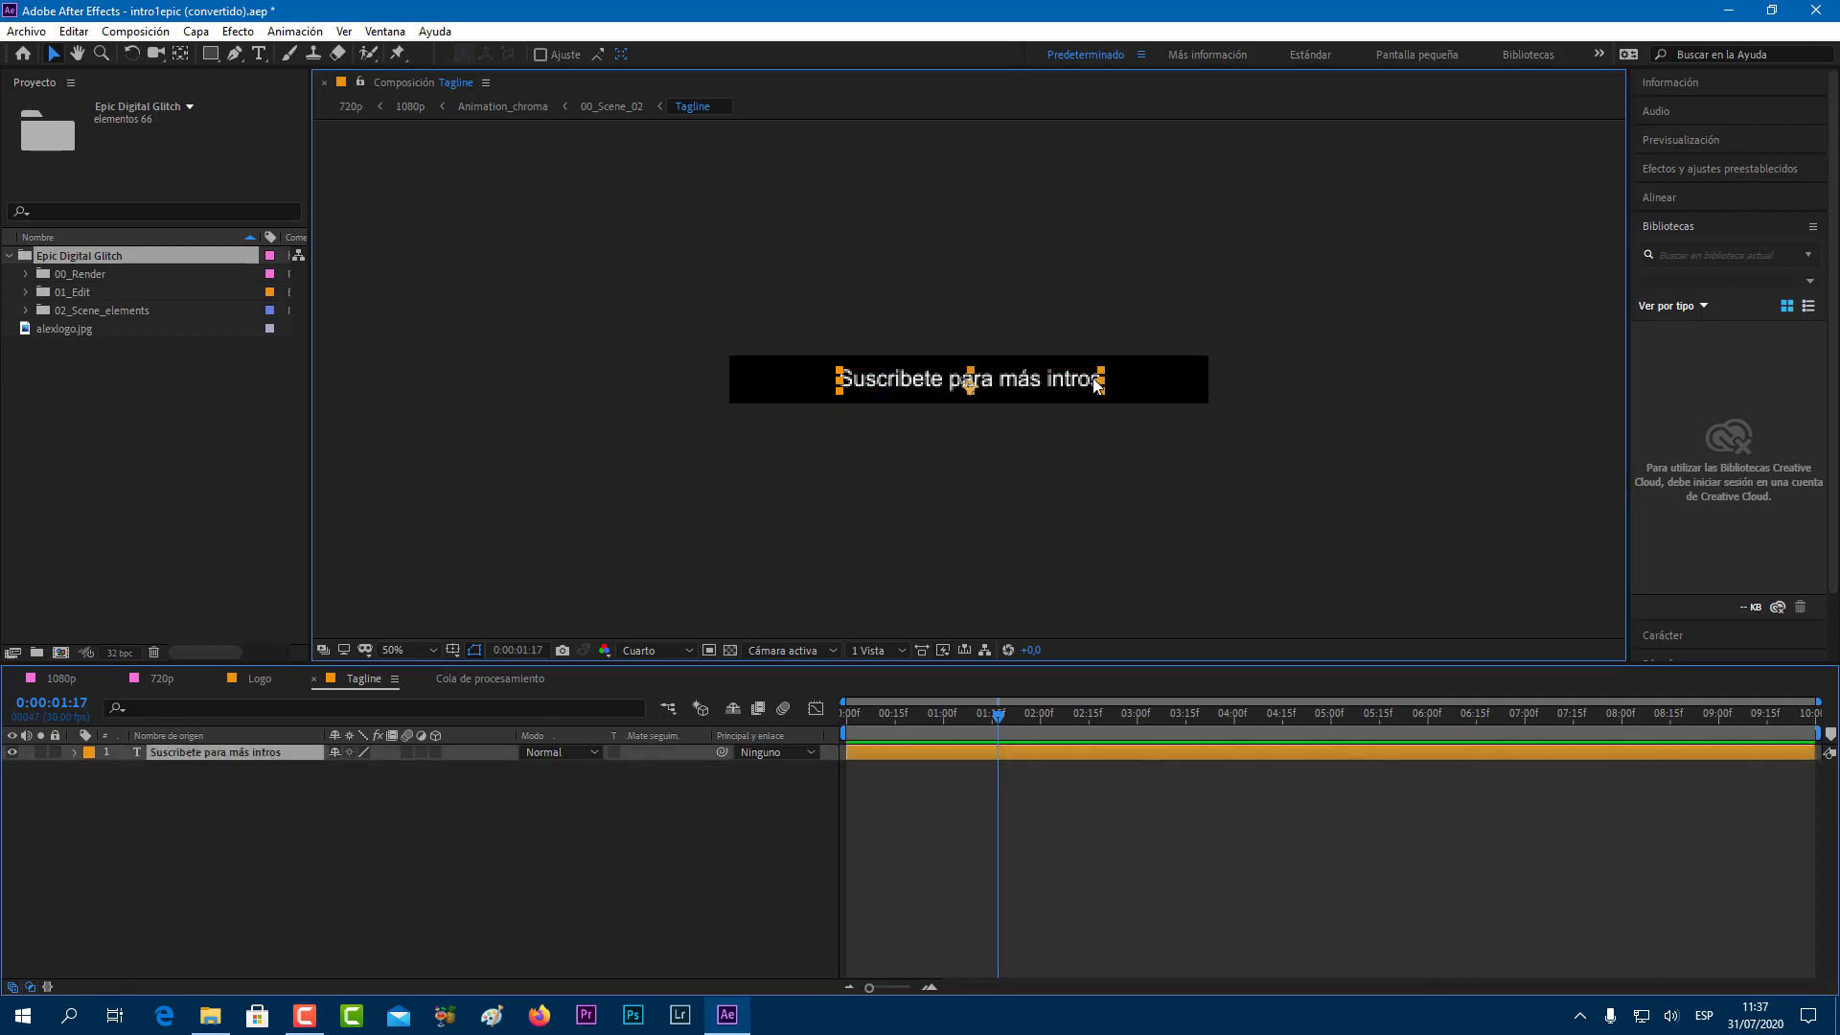
{"action": "double_click", "coordinate": [1095, 383]}
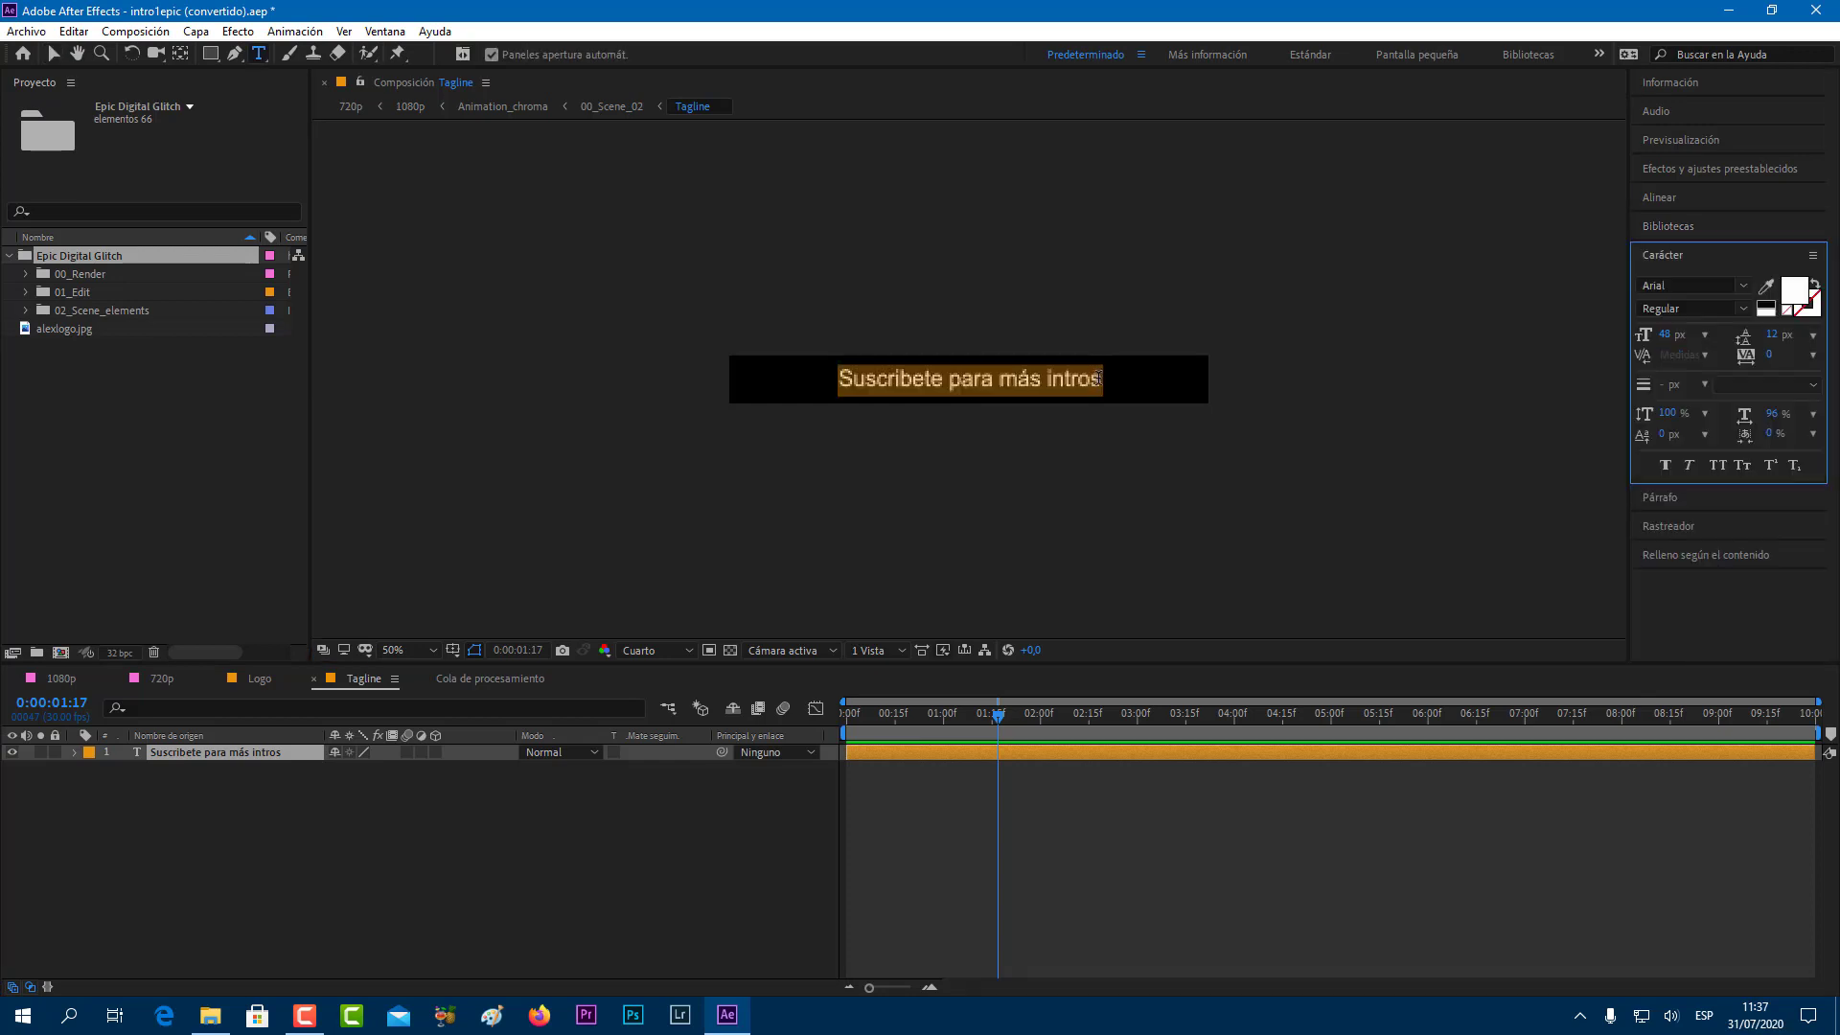
{"action": "left_click", "coordinate": [1102, 379]}
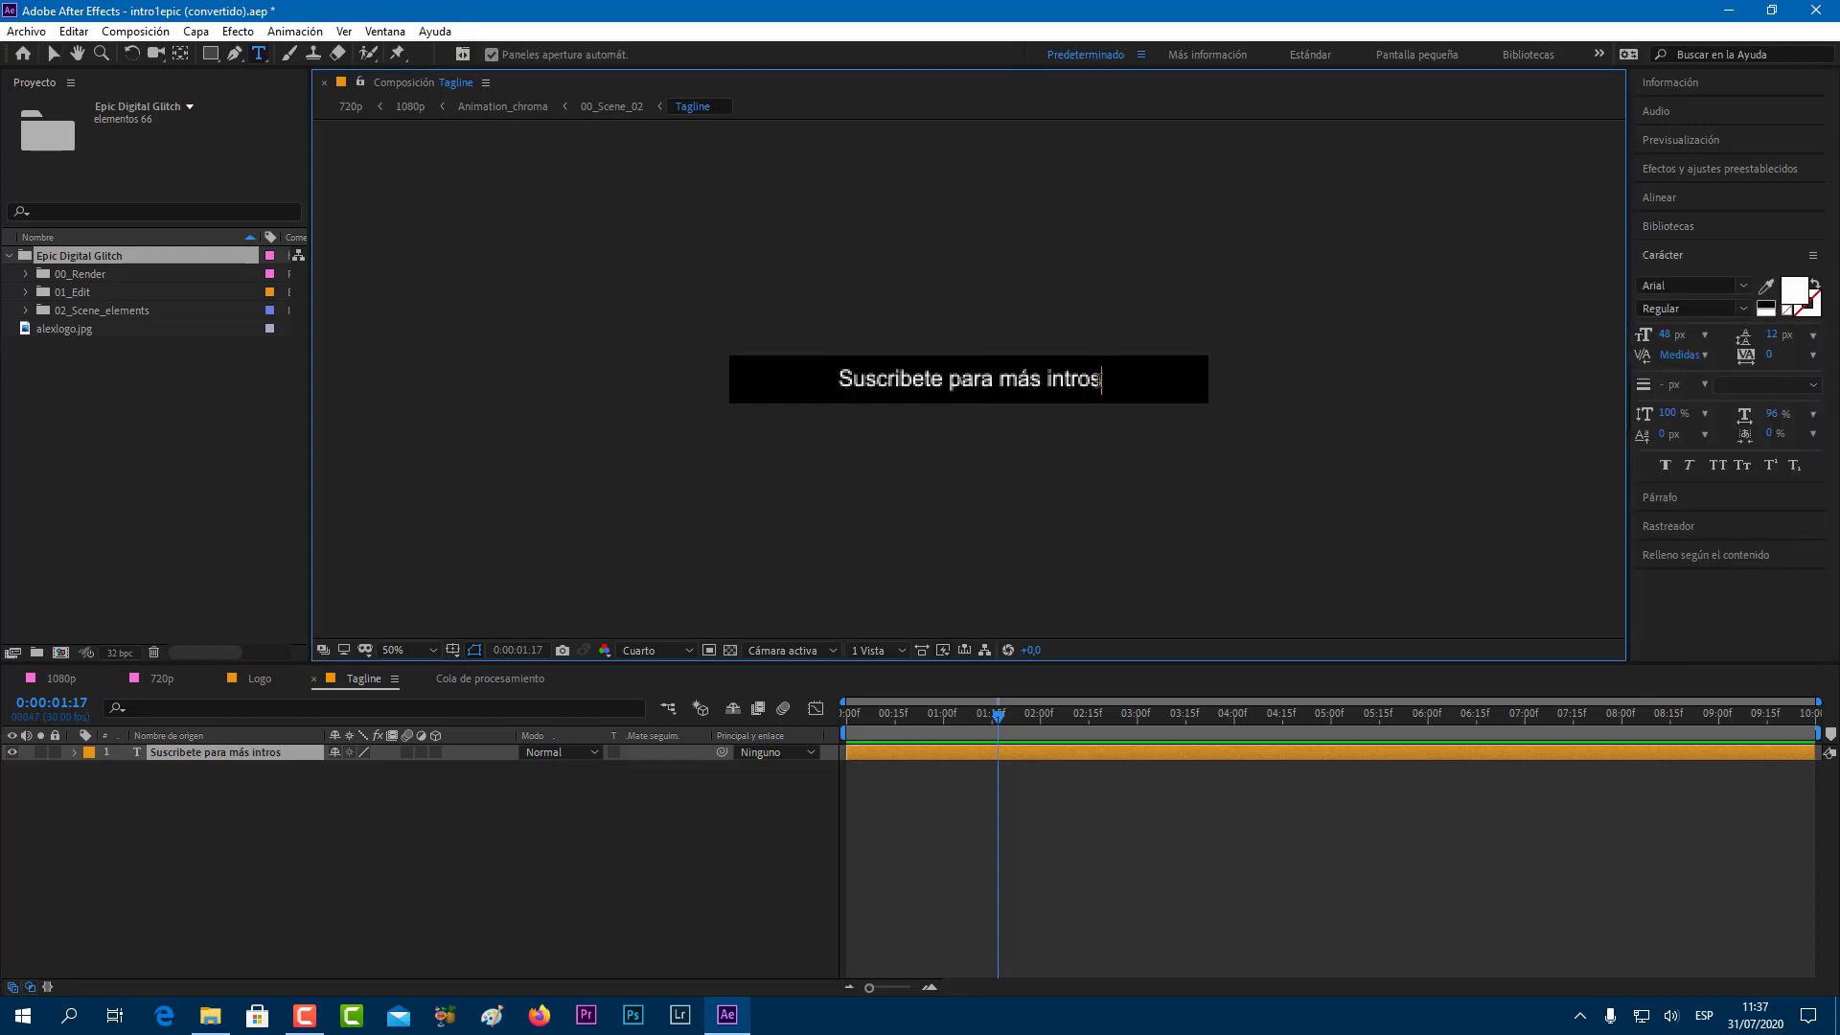
{"action": "key", "text": "BackSpace"}
{"action": "key", "text": "BackSpace"}
{"action": "key", "text": "BackSpace"}
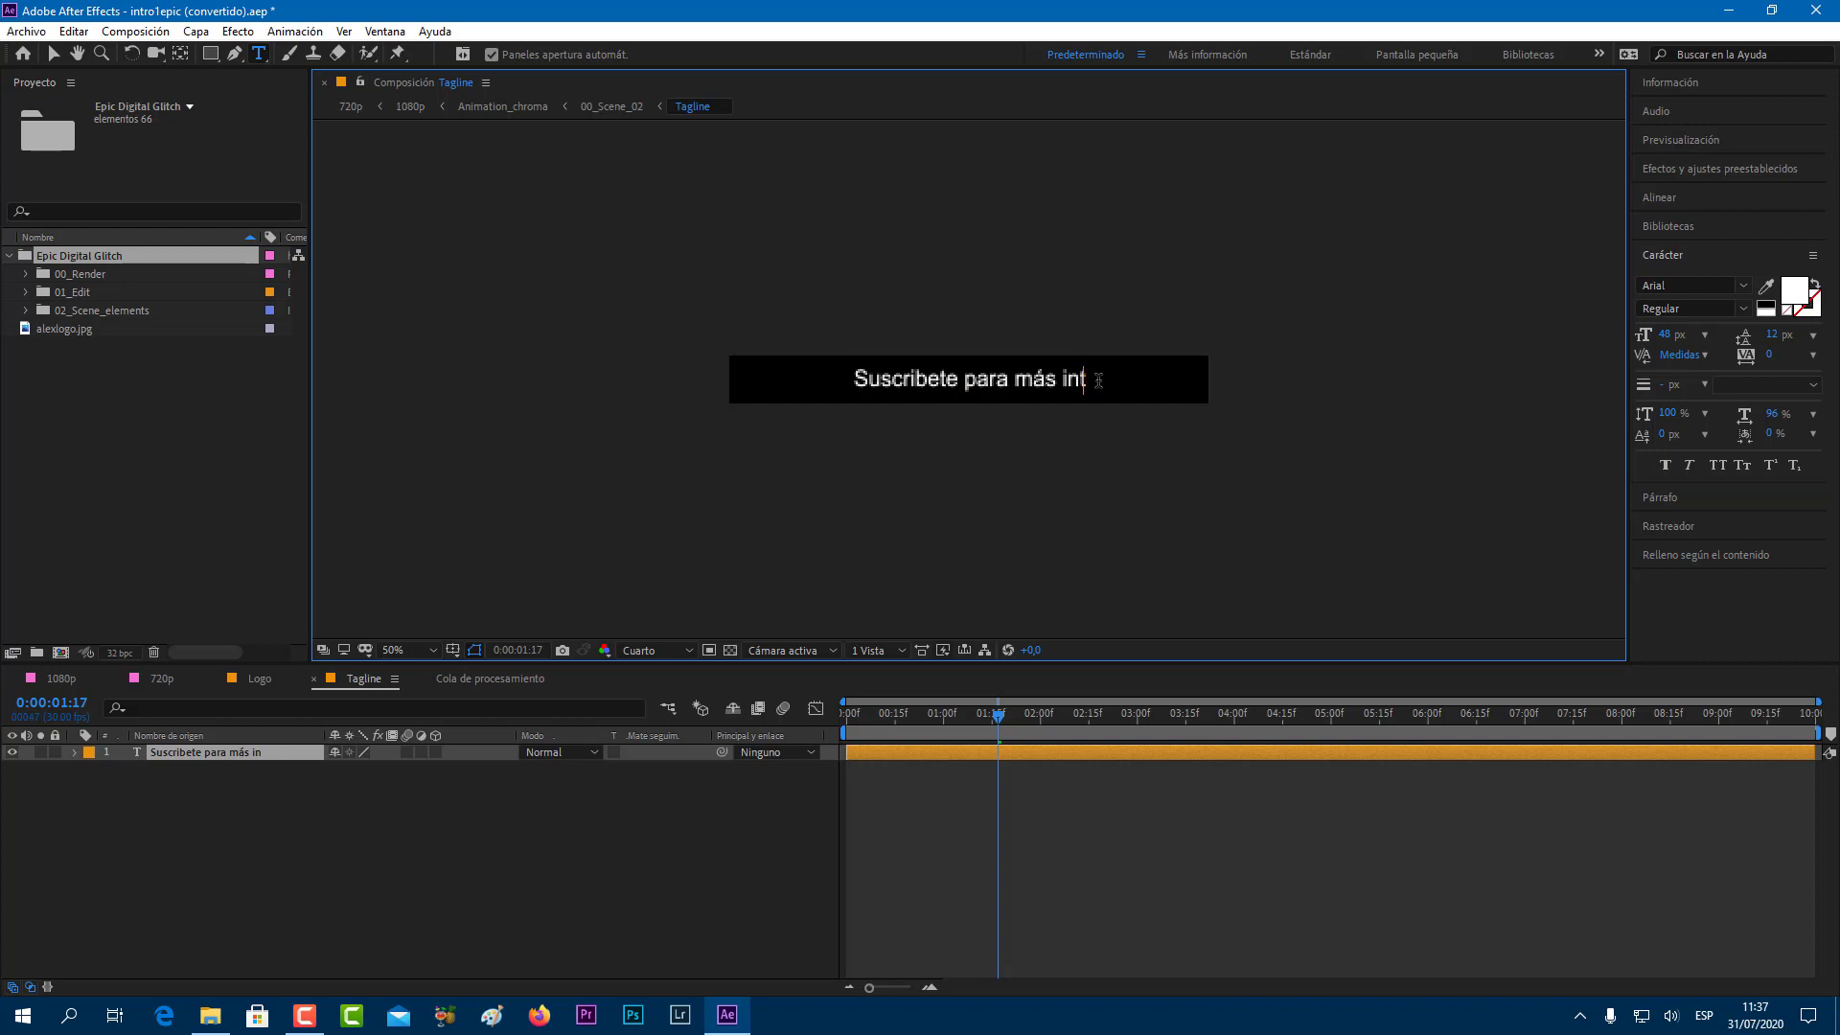
{"action": "key", "text": "BackSpace"}
{"action": "key", "text": "BackSpace"}
{"action": "key", "text": "BackSpace"}
{"action": "key", "text": "BackSpace"}
{"action": "key", "text": "BackSpace"}
{"action": "key", "text": "BackSpace"}
{"action": "key", "text": "BackSpace"}
{"action": "key", "text": "BackSpace"}
{"action": "key", "text": "BackSpace"}
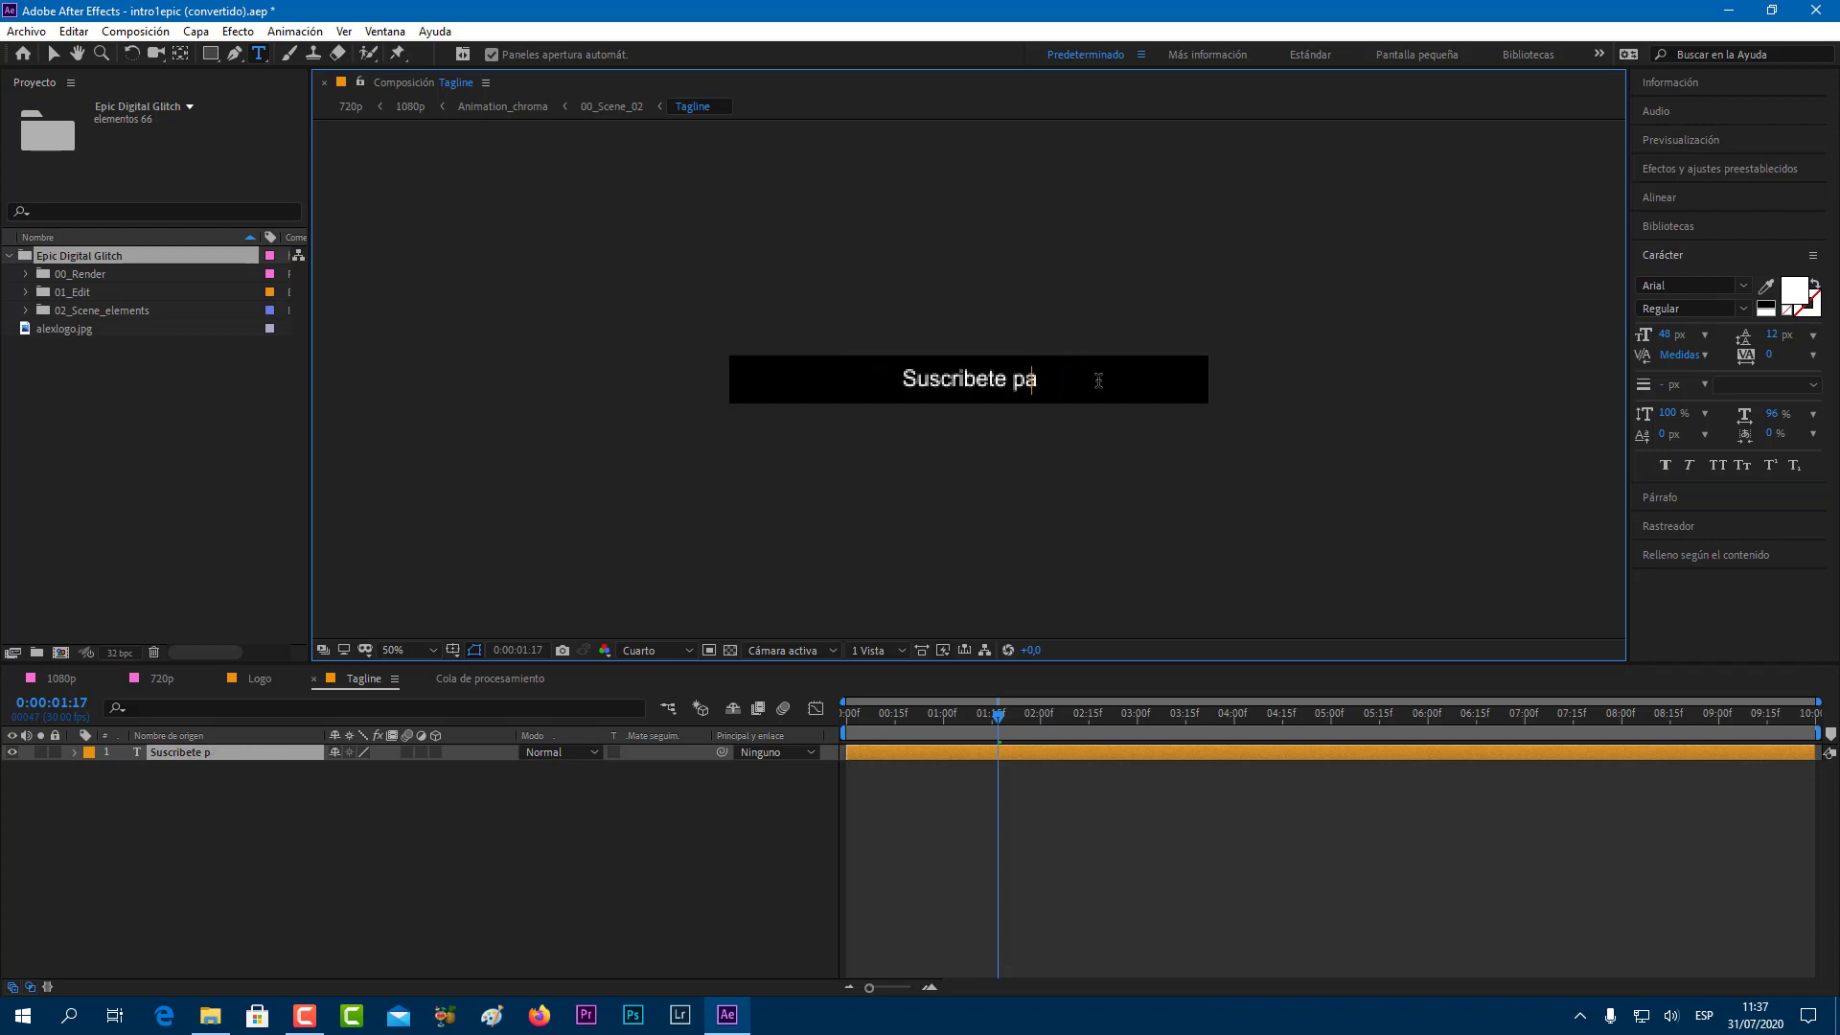
{"action": "key", "text": "BackSpace"}
{"action": "key", "text": "BackSpace"}
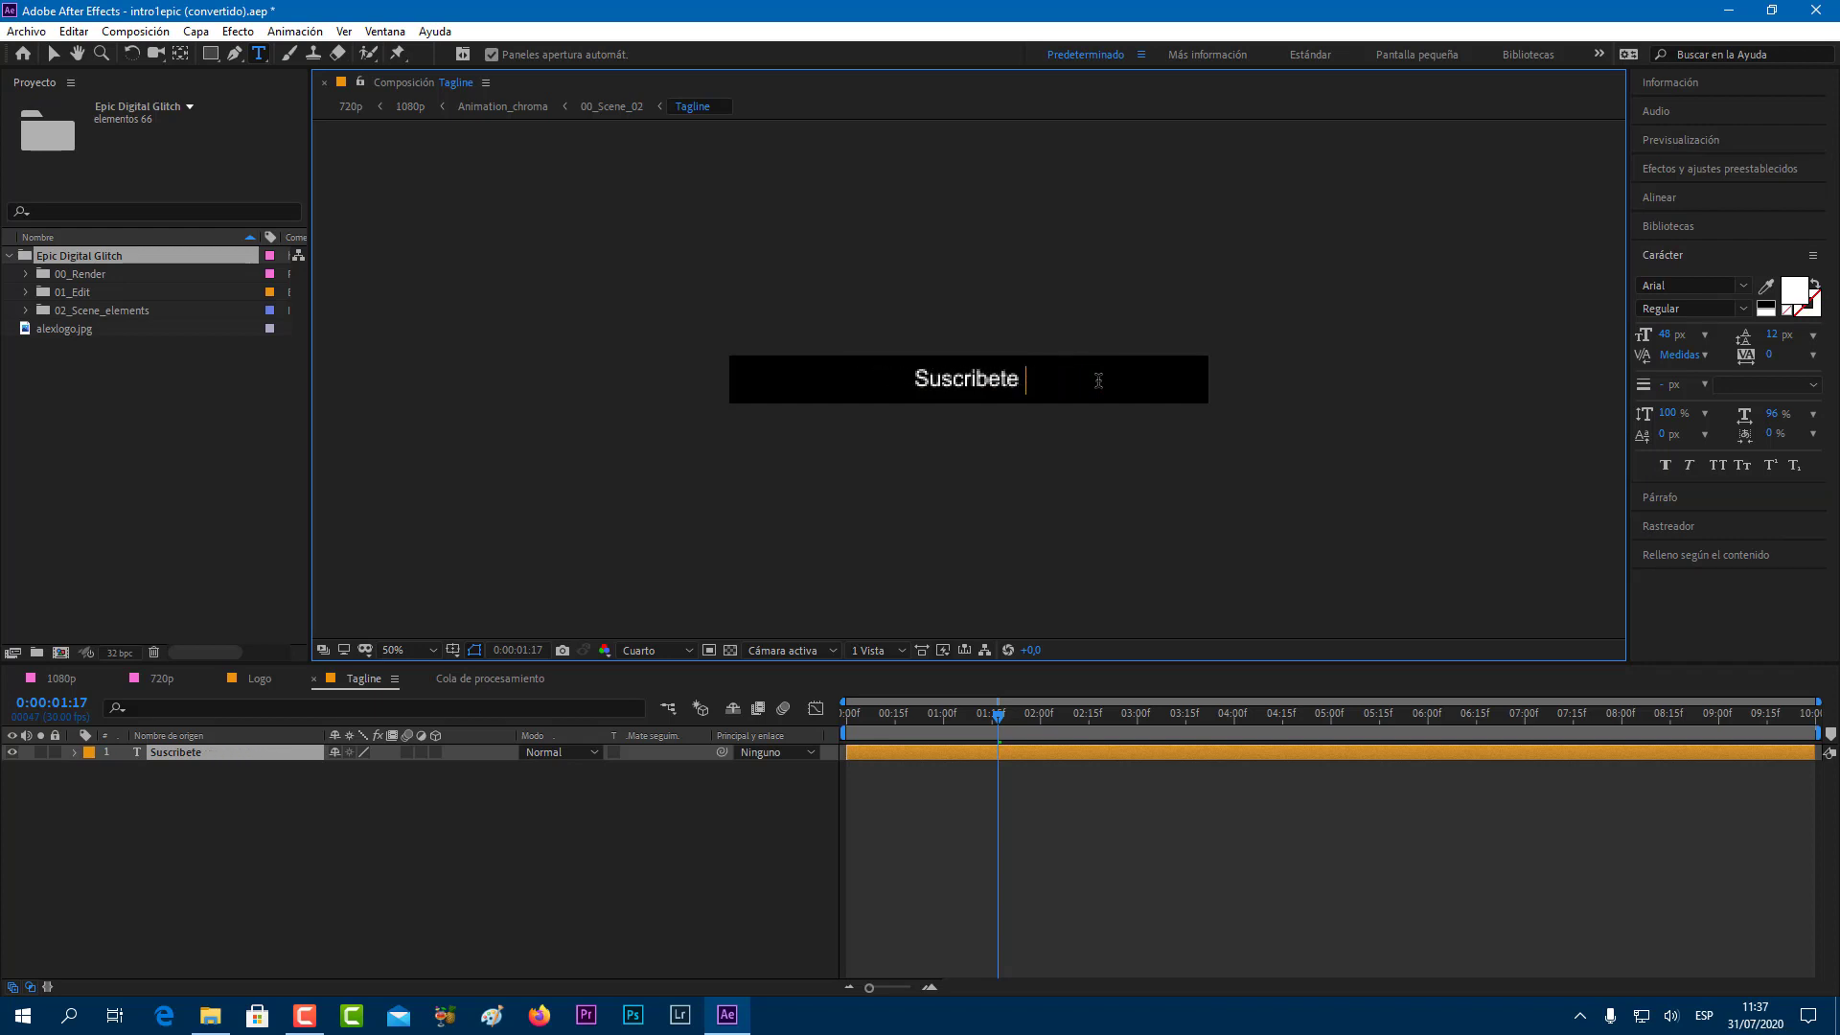
{"action": "type", "text": "a este "}
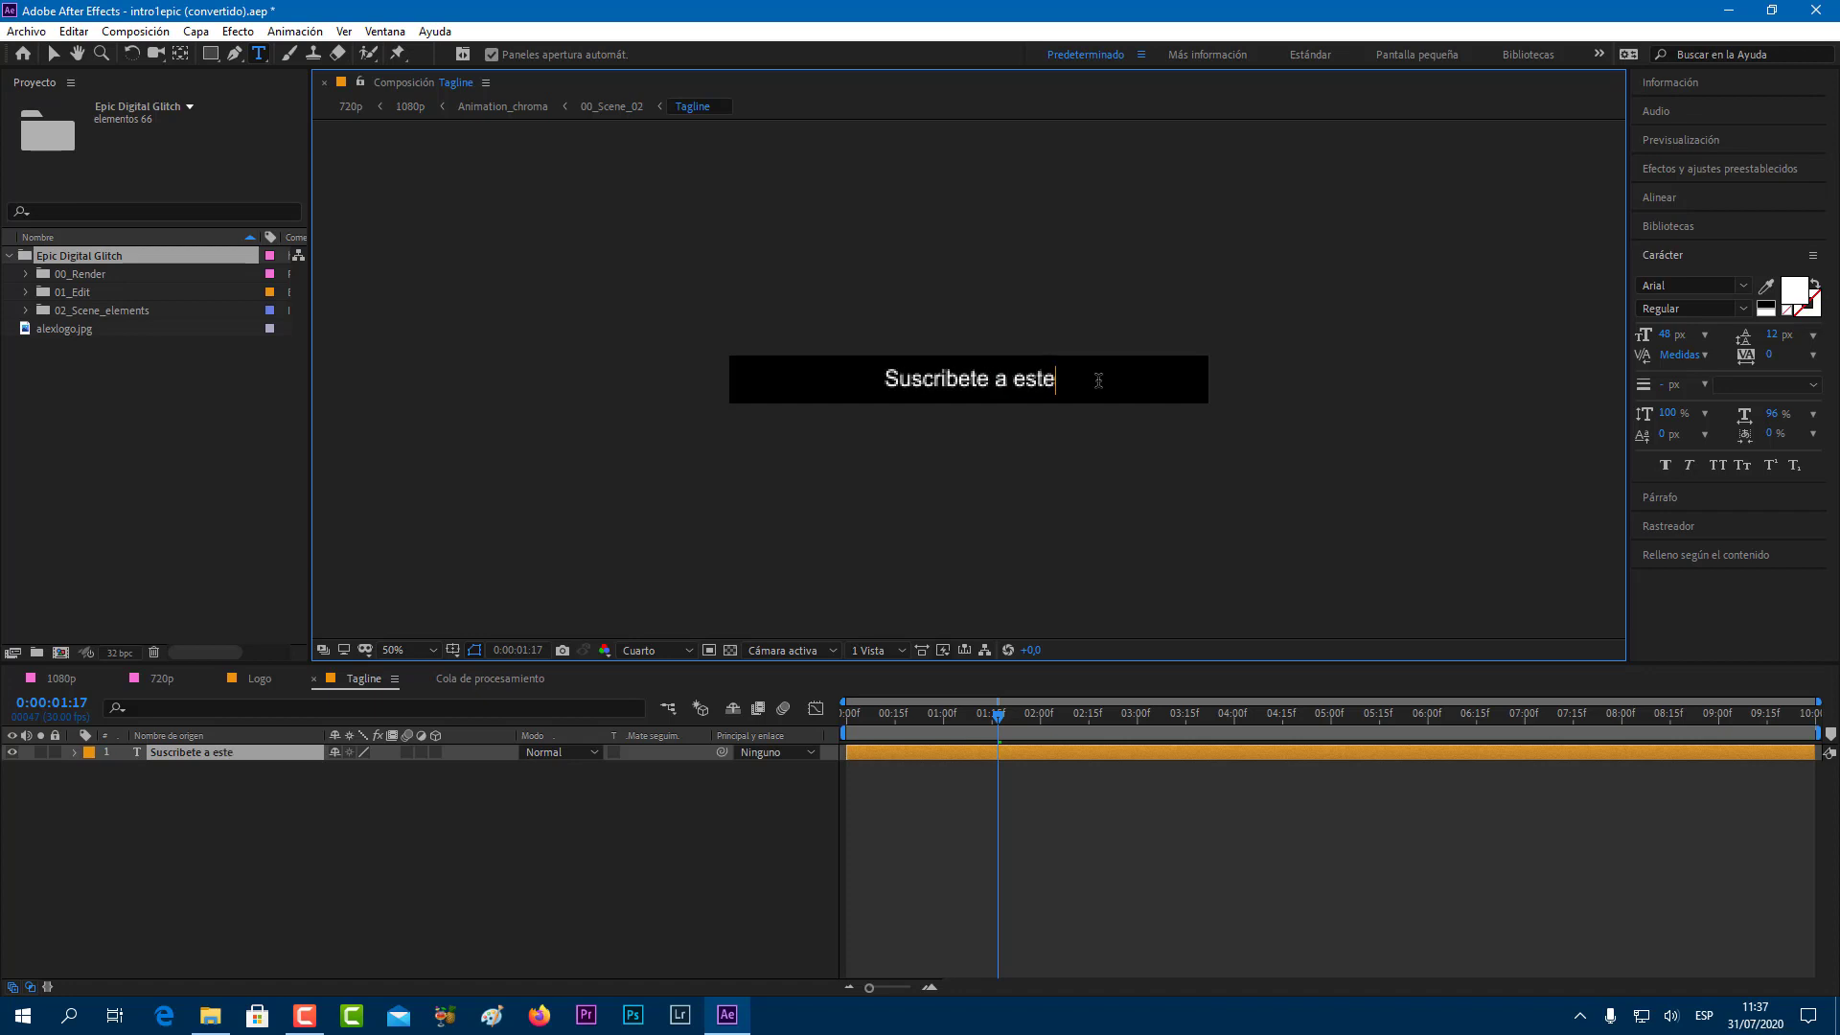
{"action": "type", "text": "canal"}
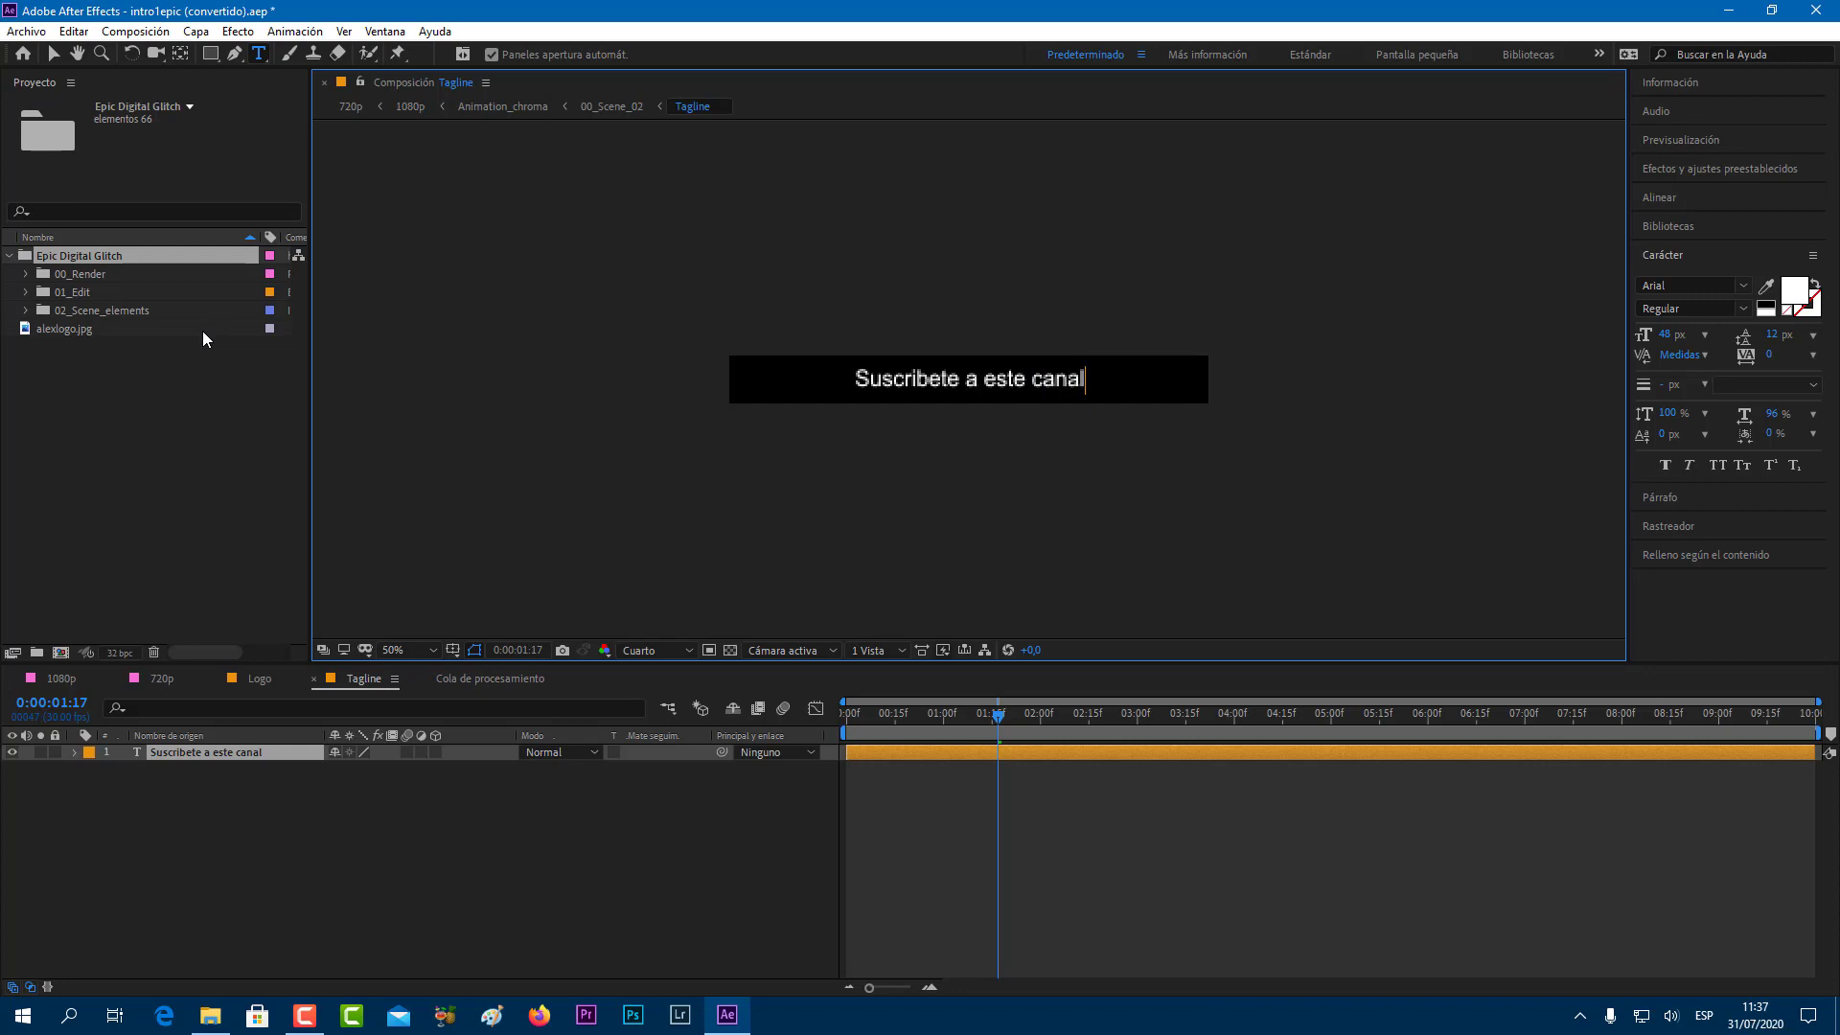
{"action": "key", "text": "ctrl+s"}
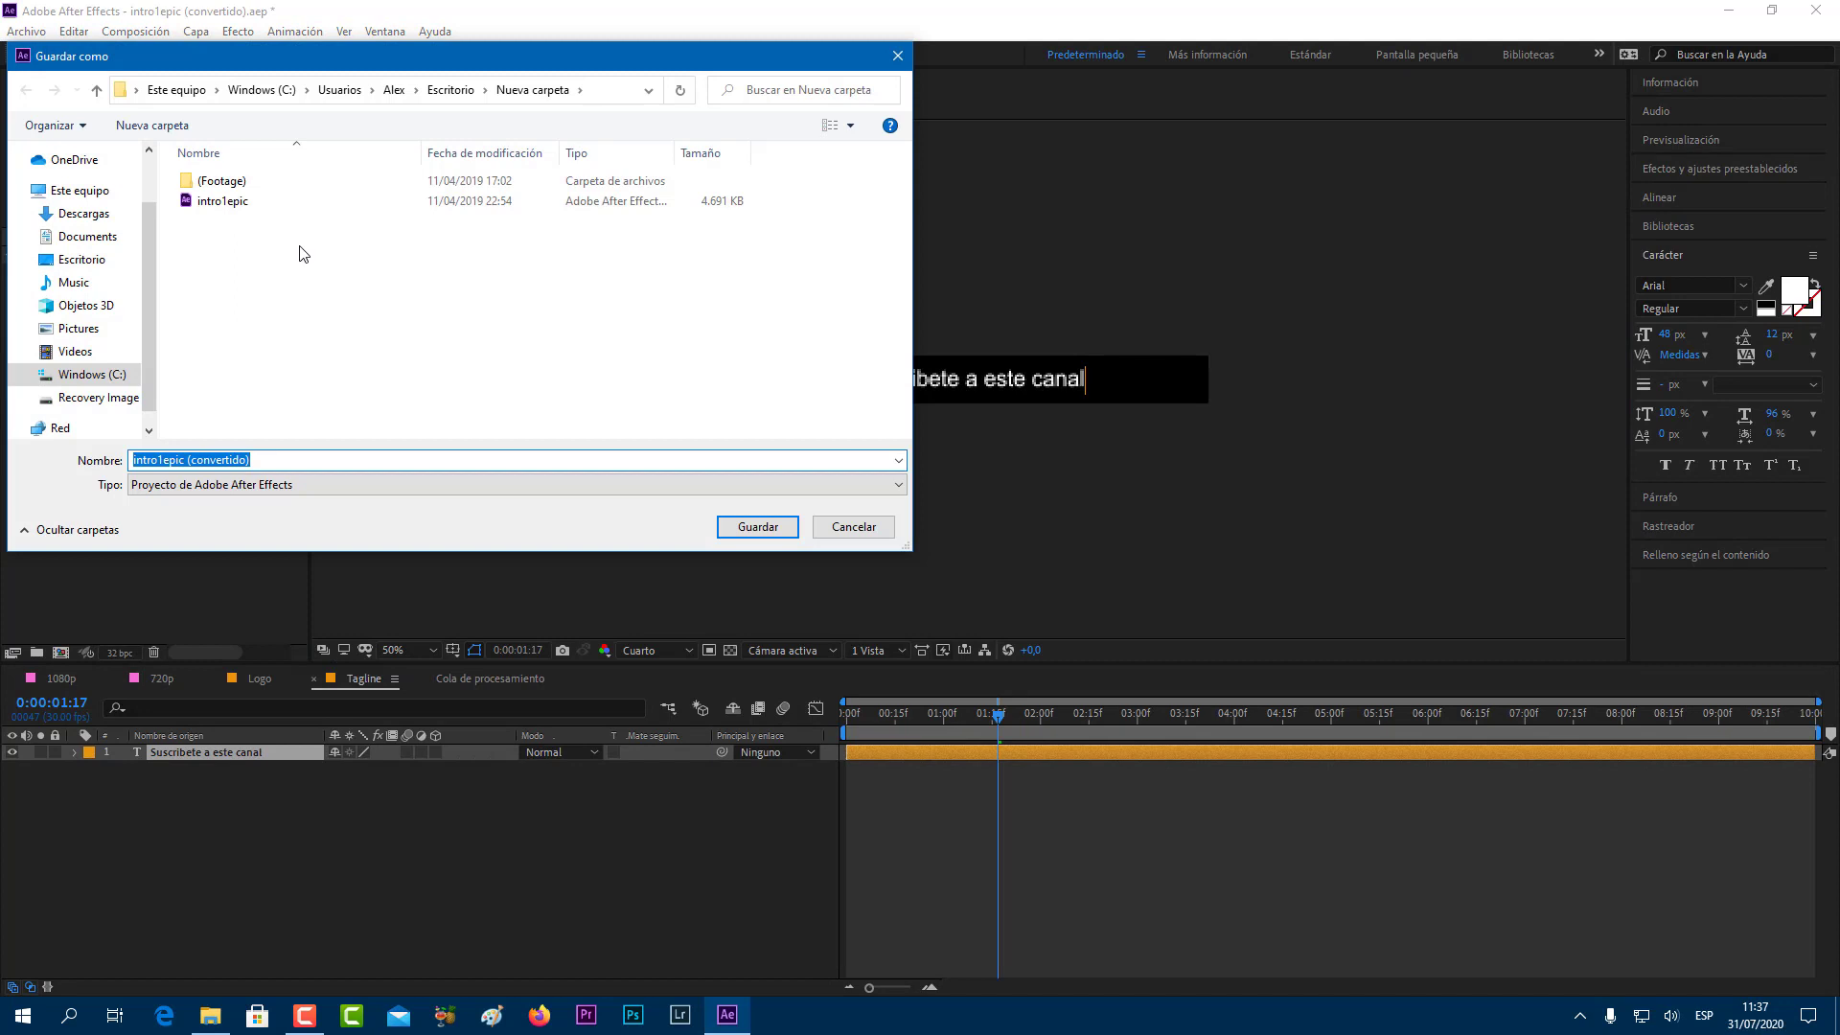
Save the project as intro1epic (convertido).aep and preview the Tagline animation from its start.
{"action": "left_click", "coordinate": [753, 526]}
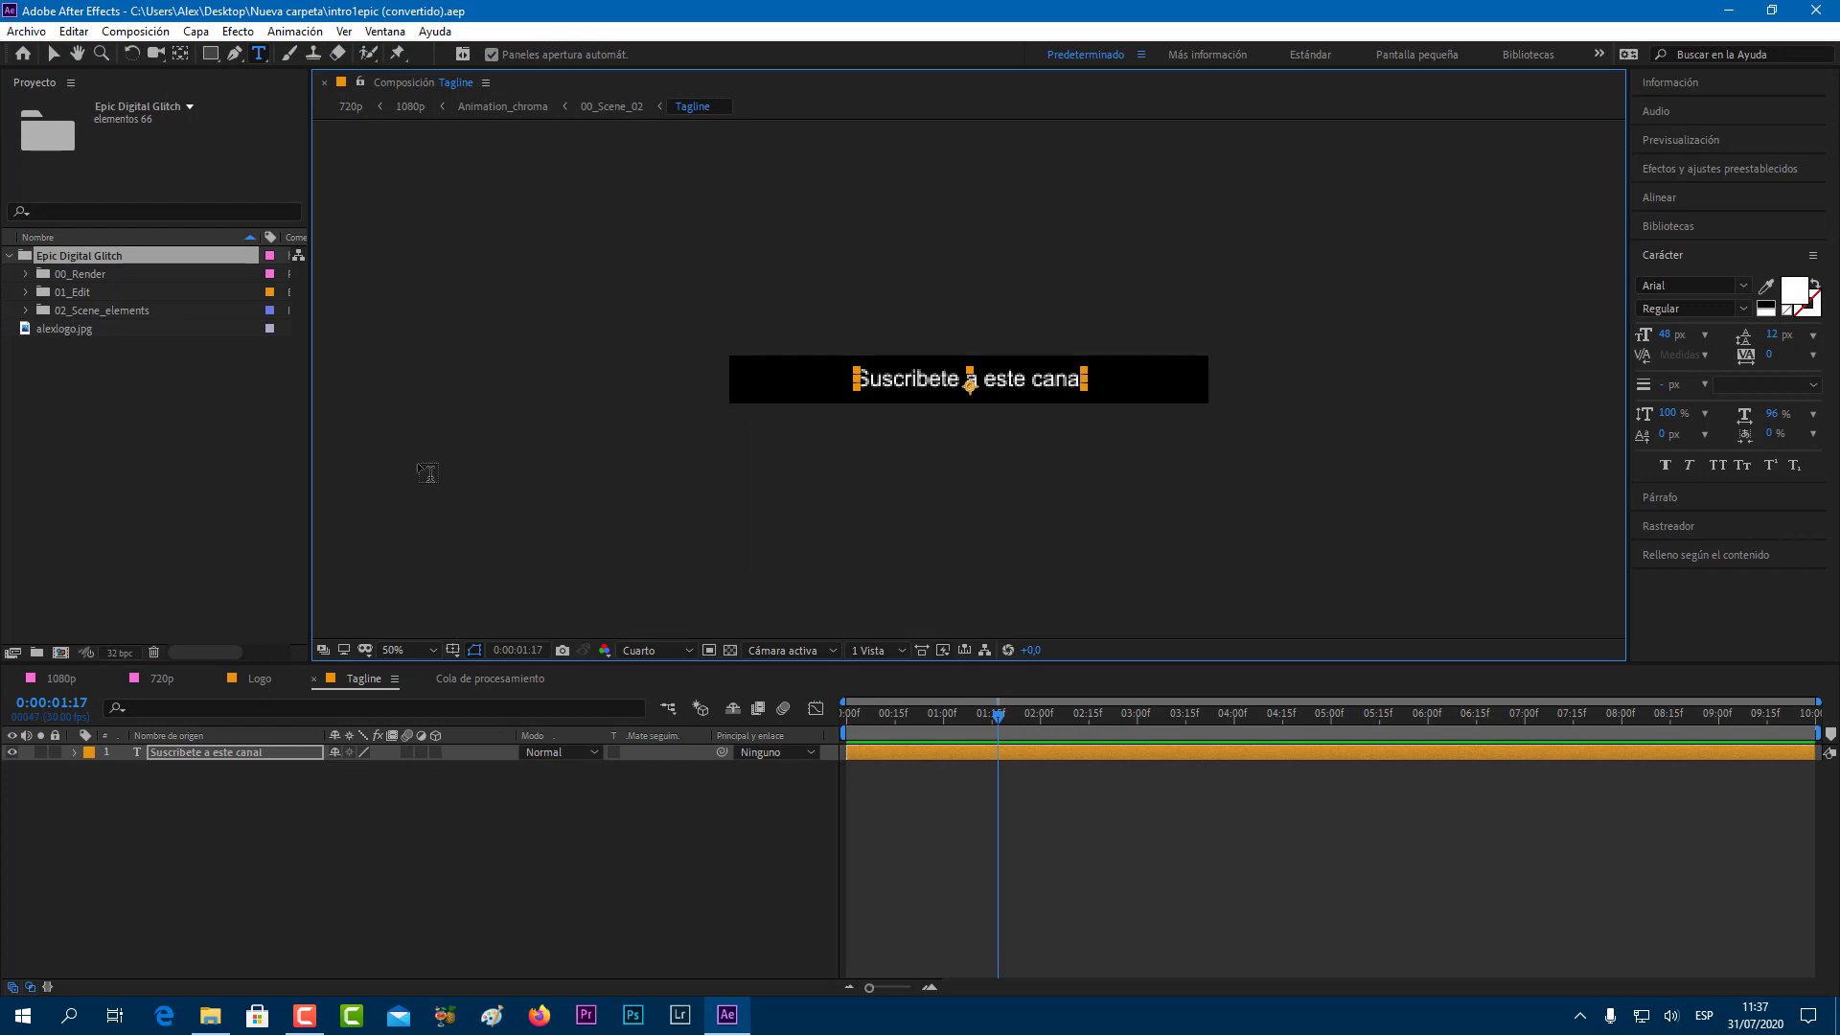
{"action": "left_click", "coordinate": [57, 255]}
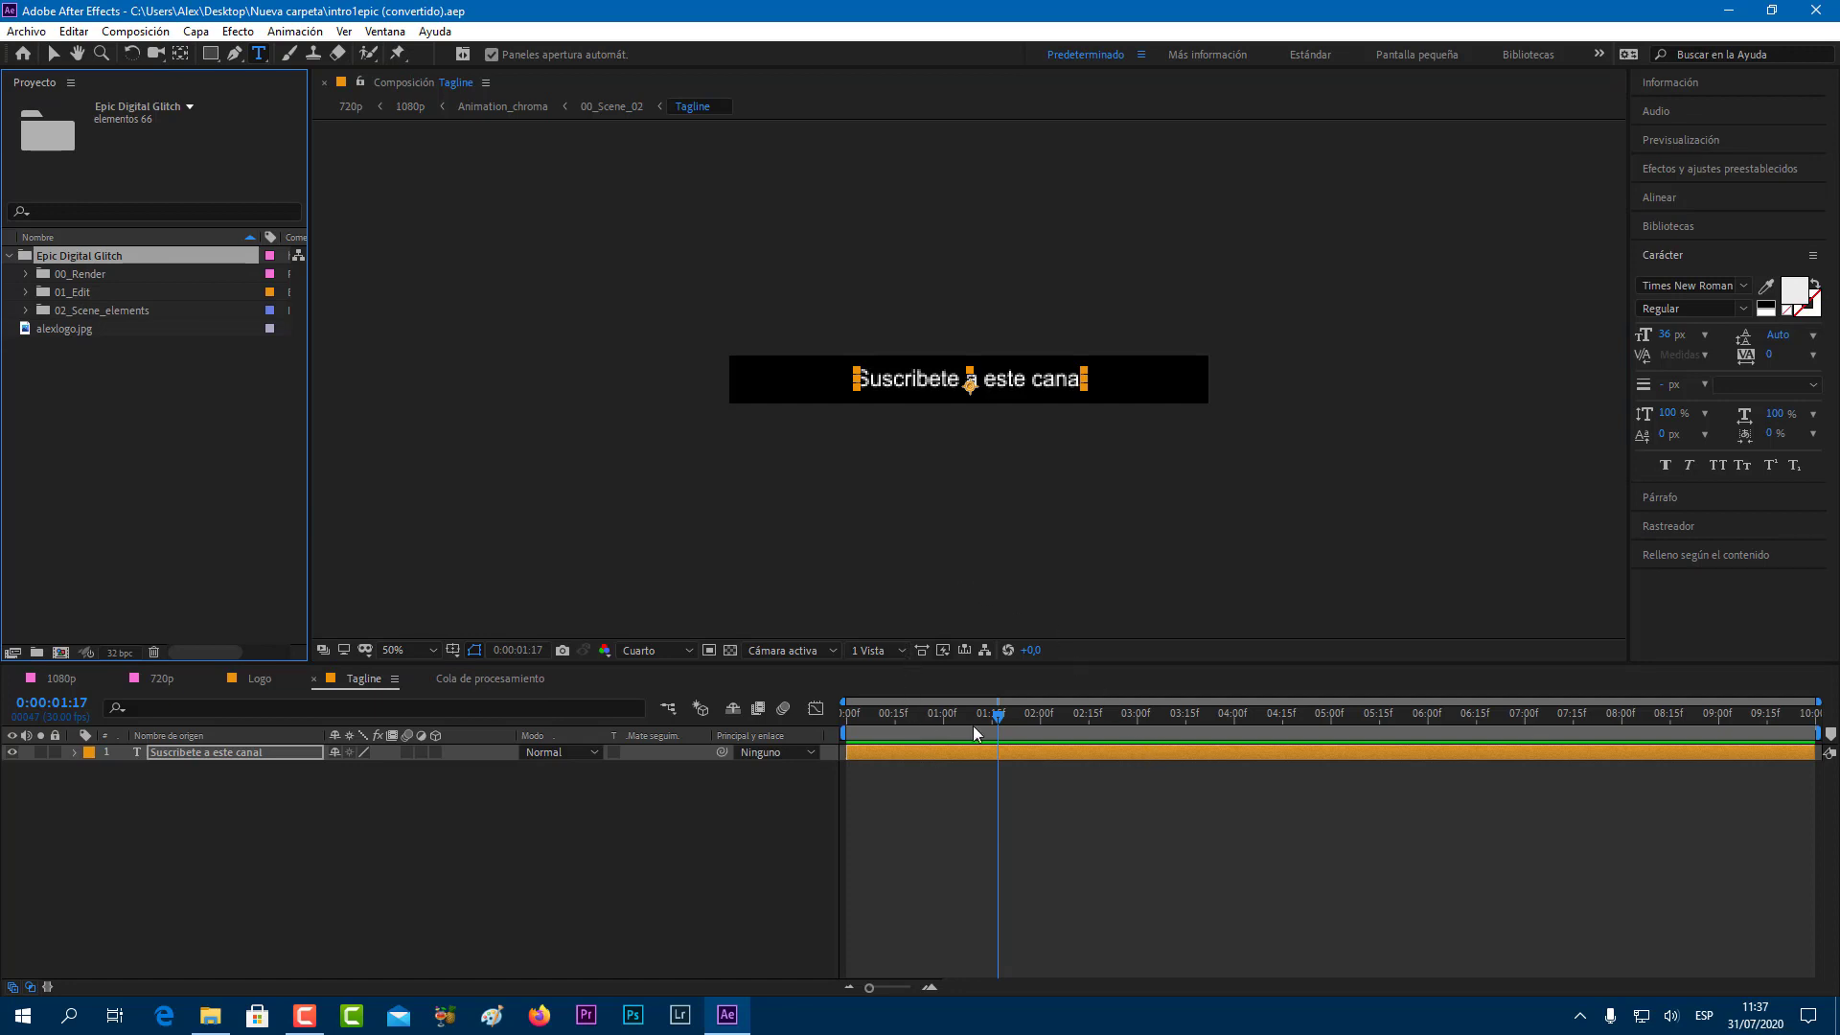
{"action": "left_click", "coordinate": [853, 714]}
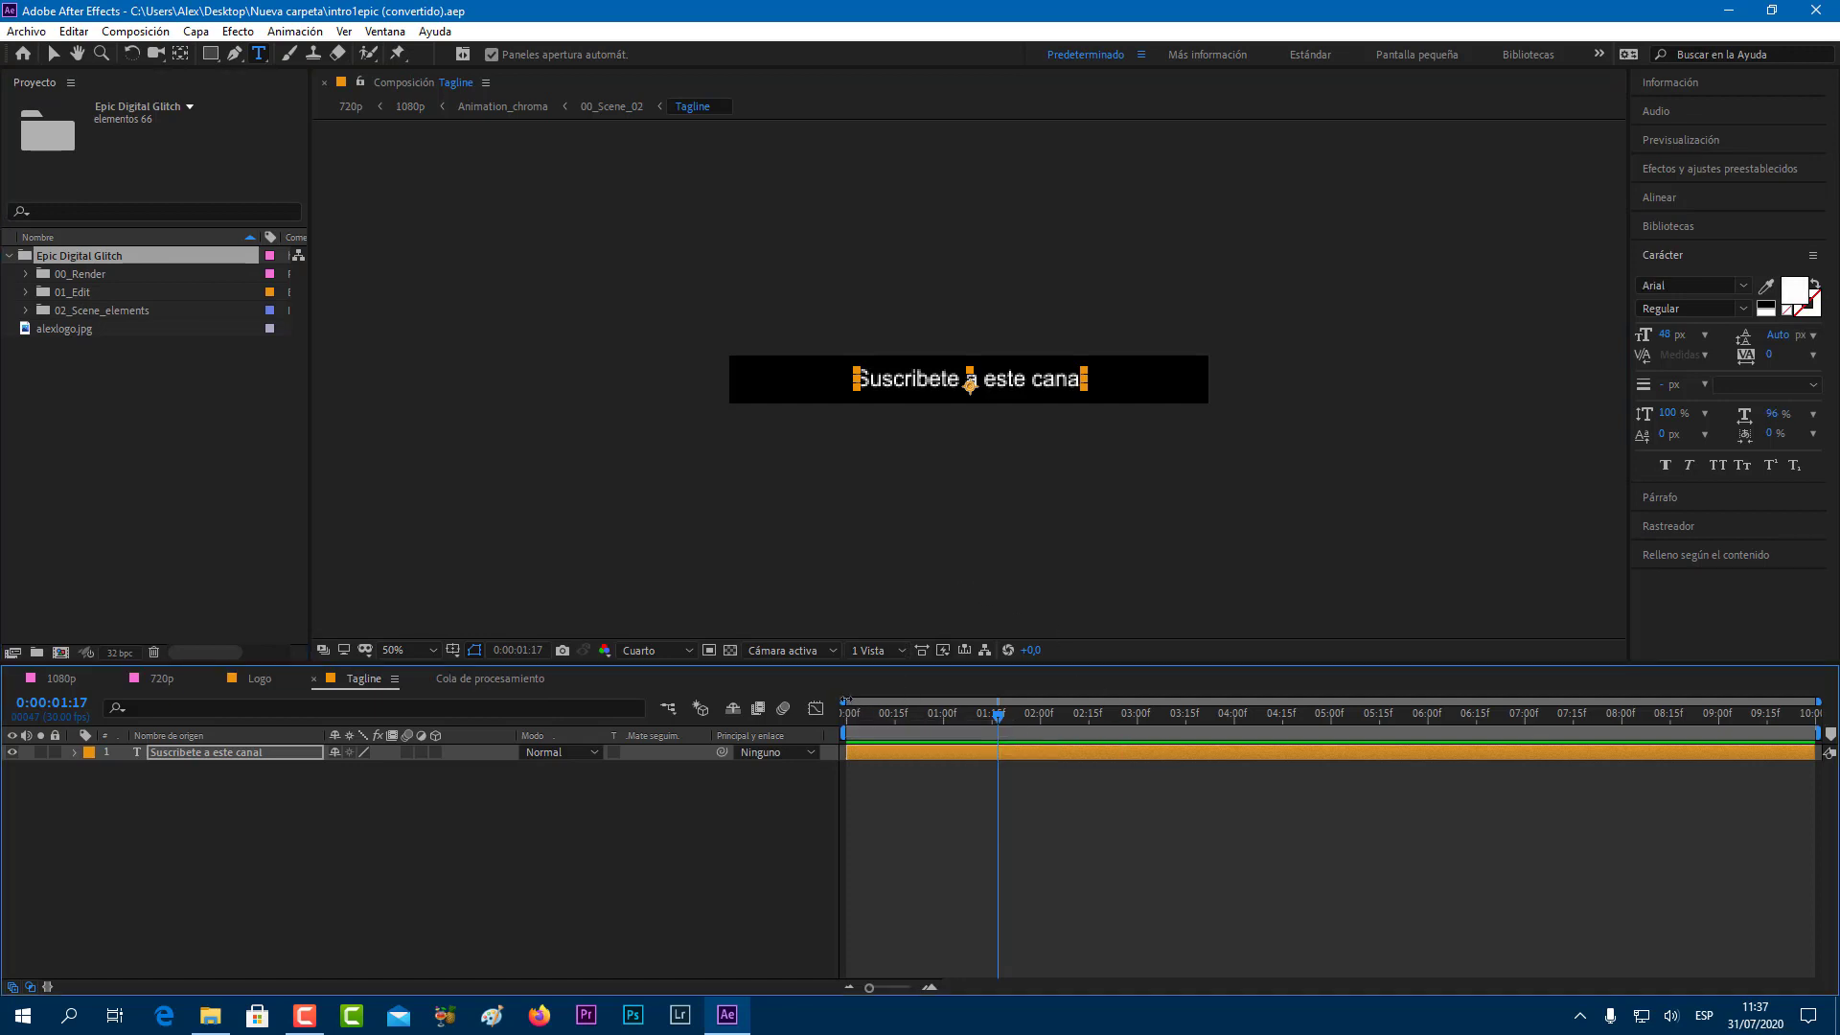
{"action": "left_click", "coordinate": [854, 714]}
{"action": "left_click", "coordinate": [118, 257]}
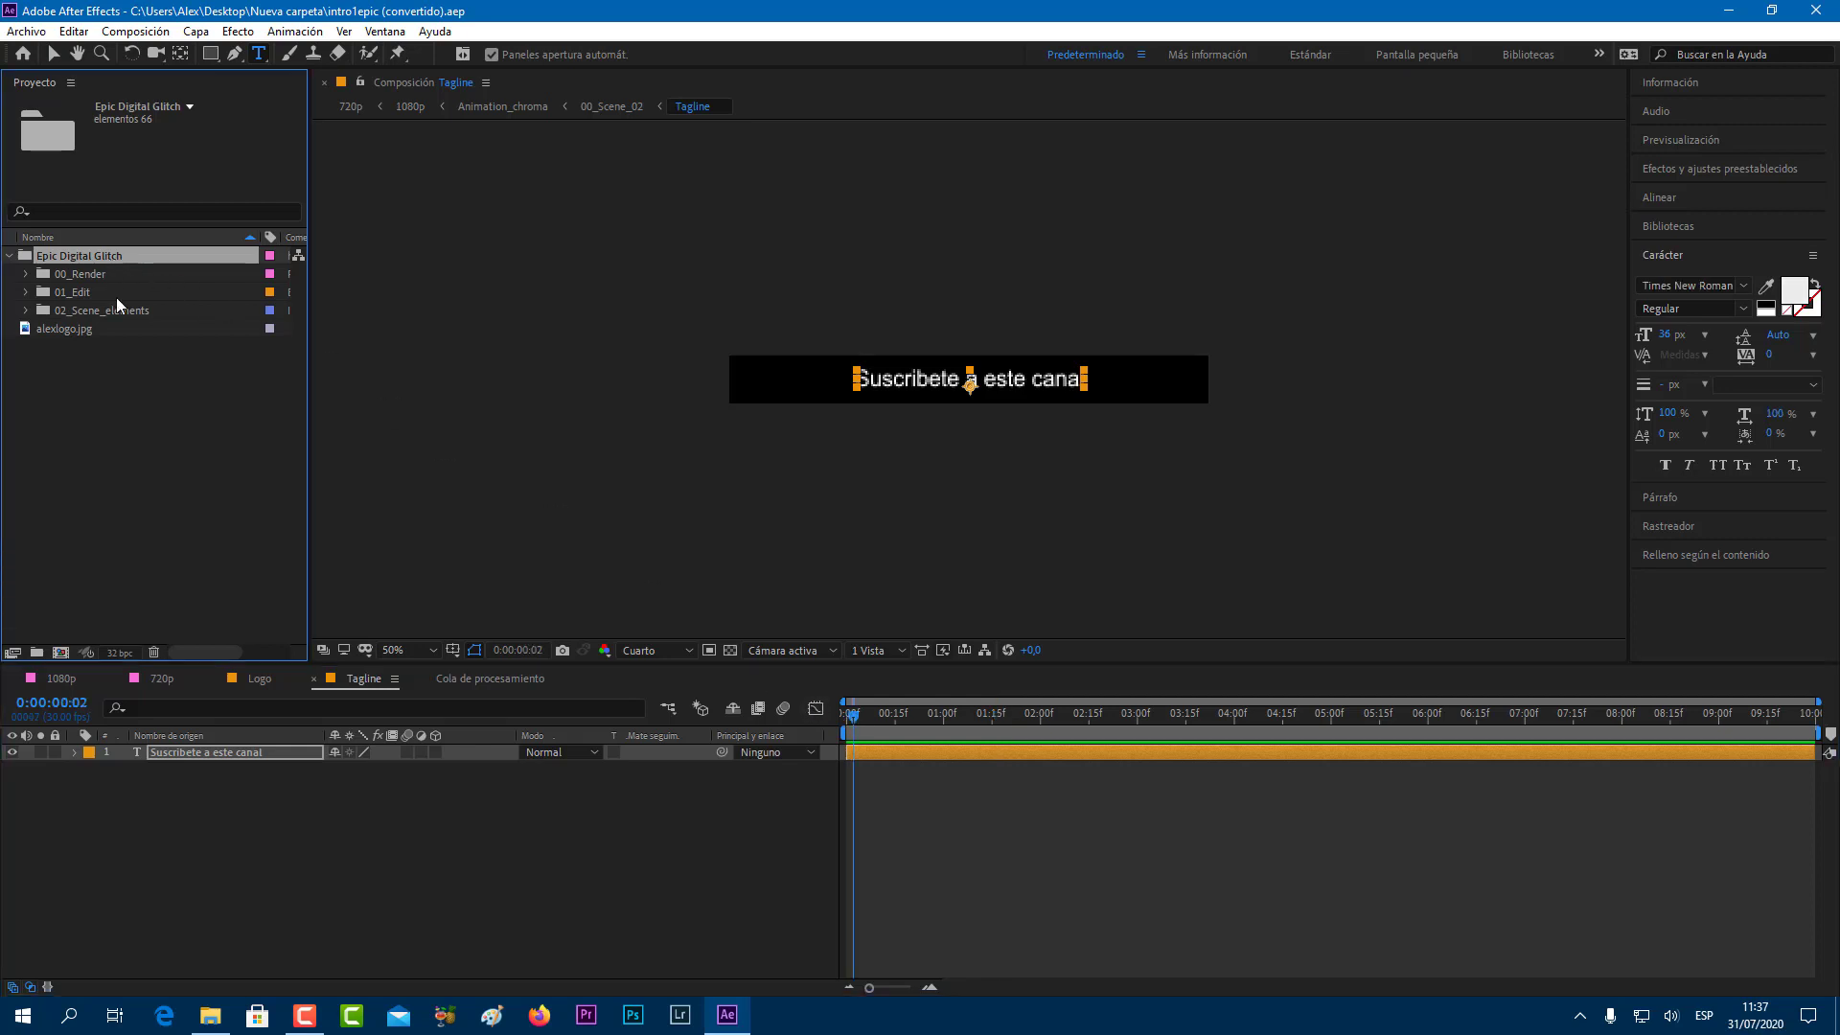
{"action": "key", "text": "space"}
{"action": "key", "text": "space"}
Collapse the Epic Digital Glitch folder, deselect the tagline layer, and return to the 1080p composition.
{"action": "left_click", "coordinate": [9, 255]}
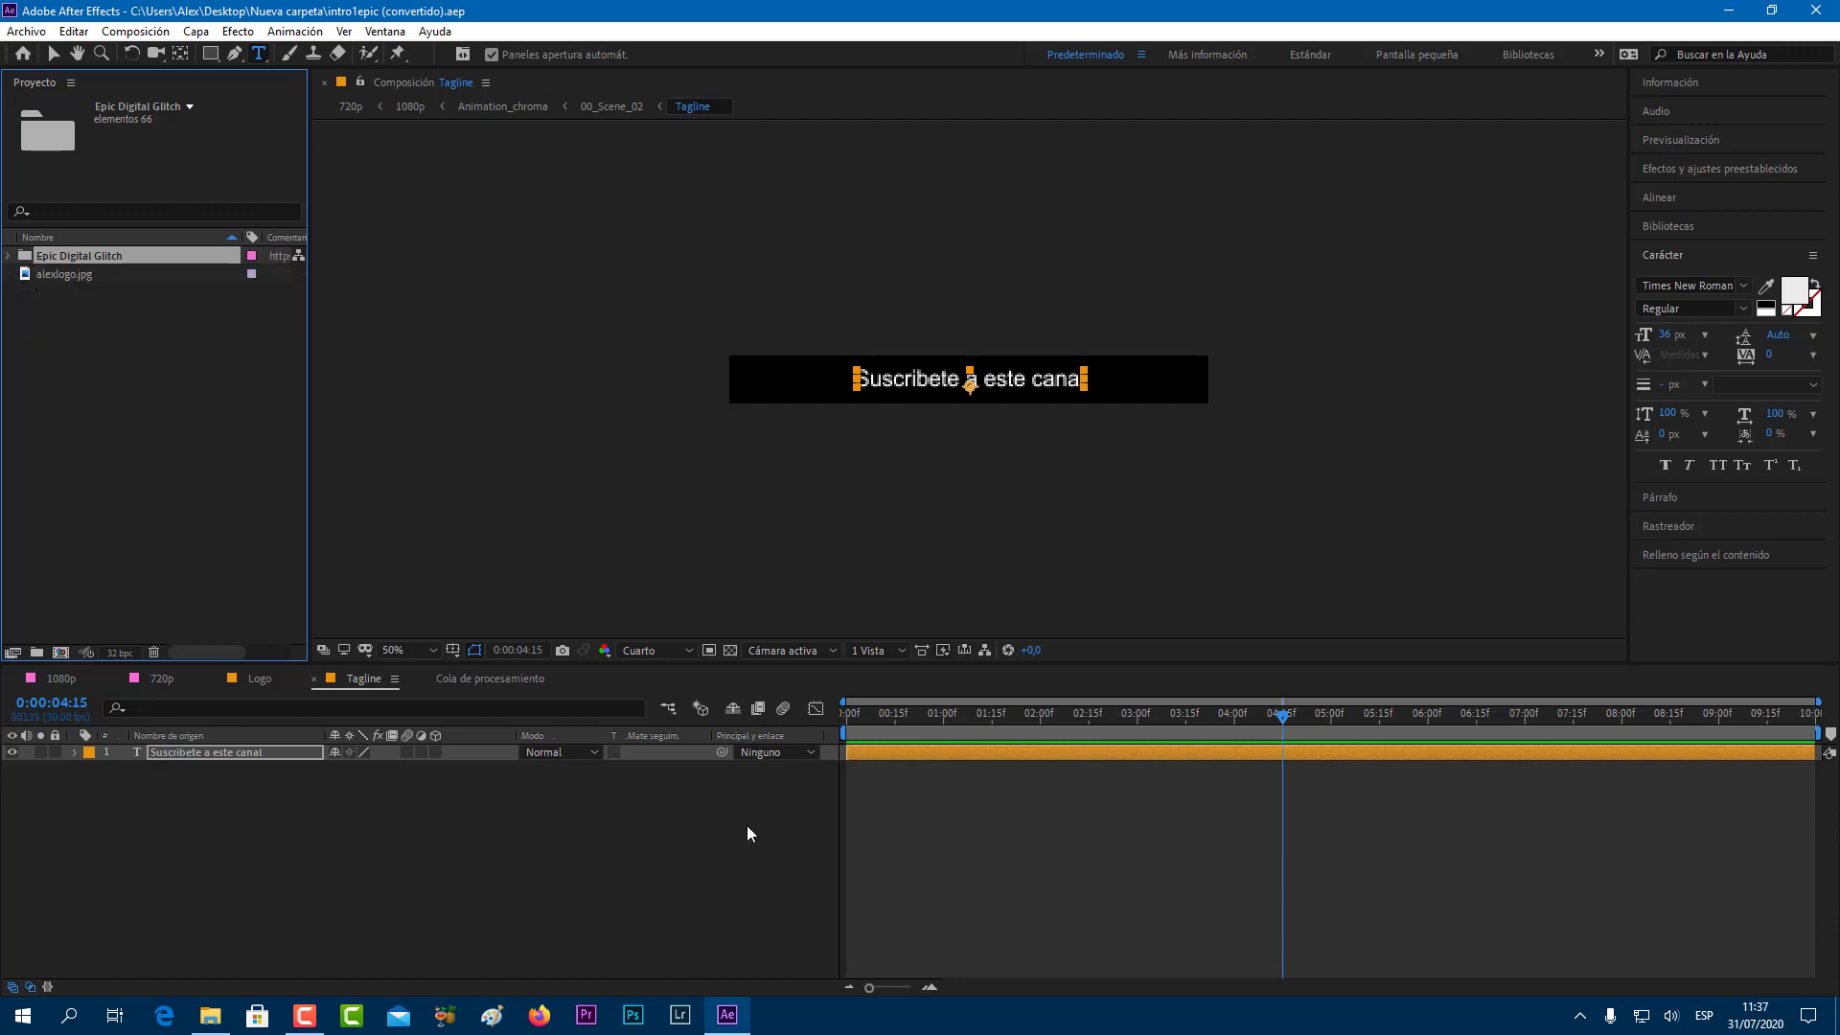
{"action": "left_click", "coordinate": [841, 794]}
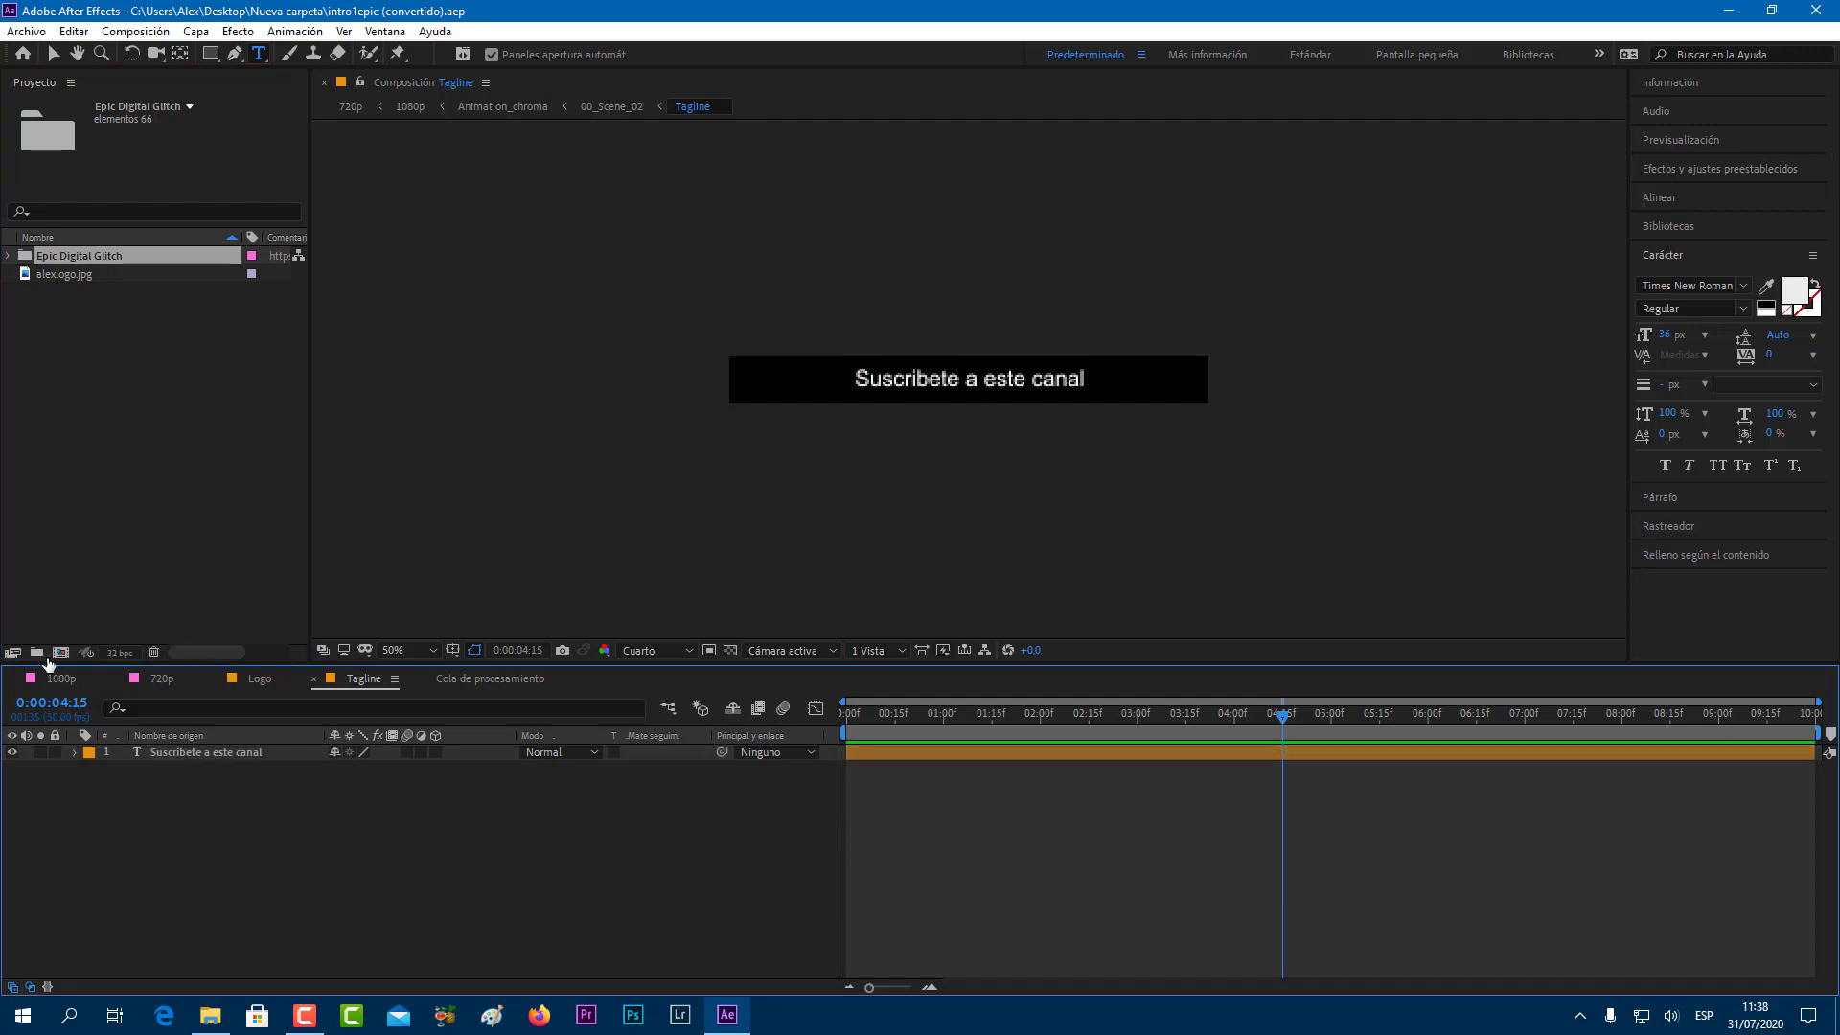
{"action": "left_click", "coordinate": [48, 676]}
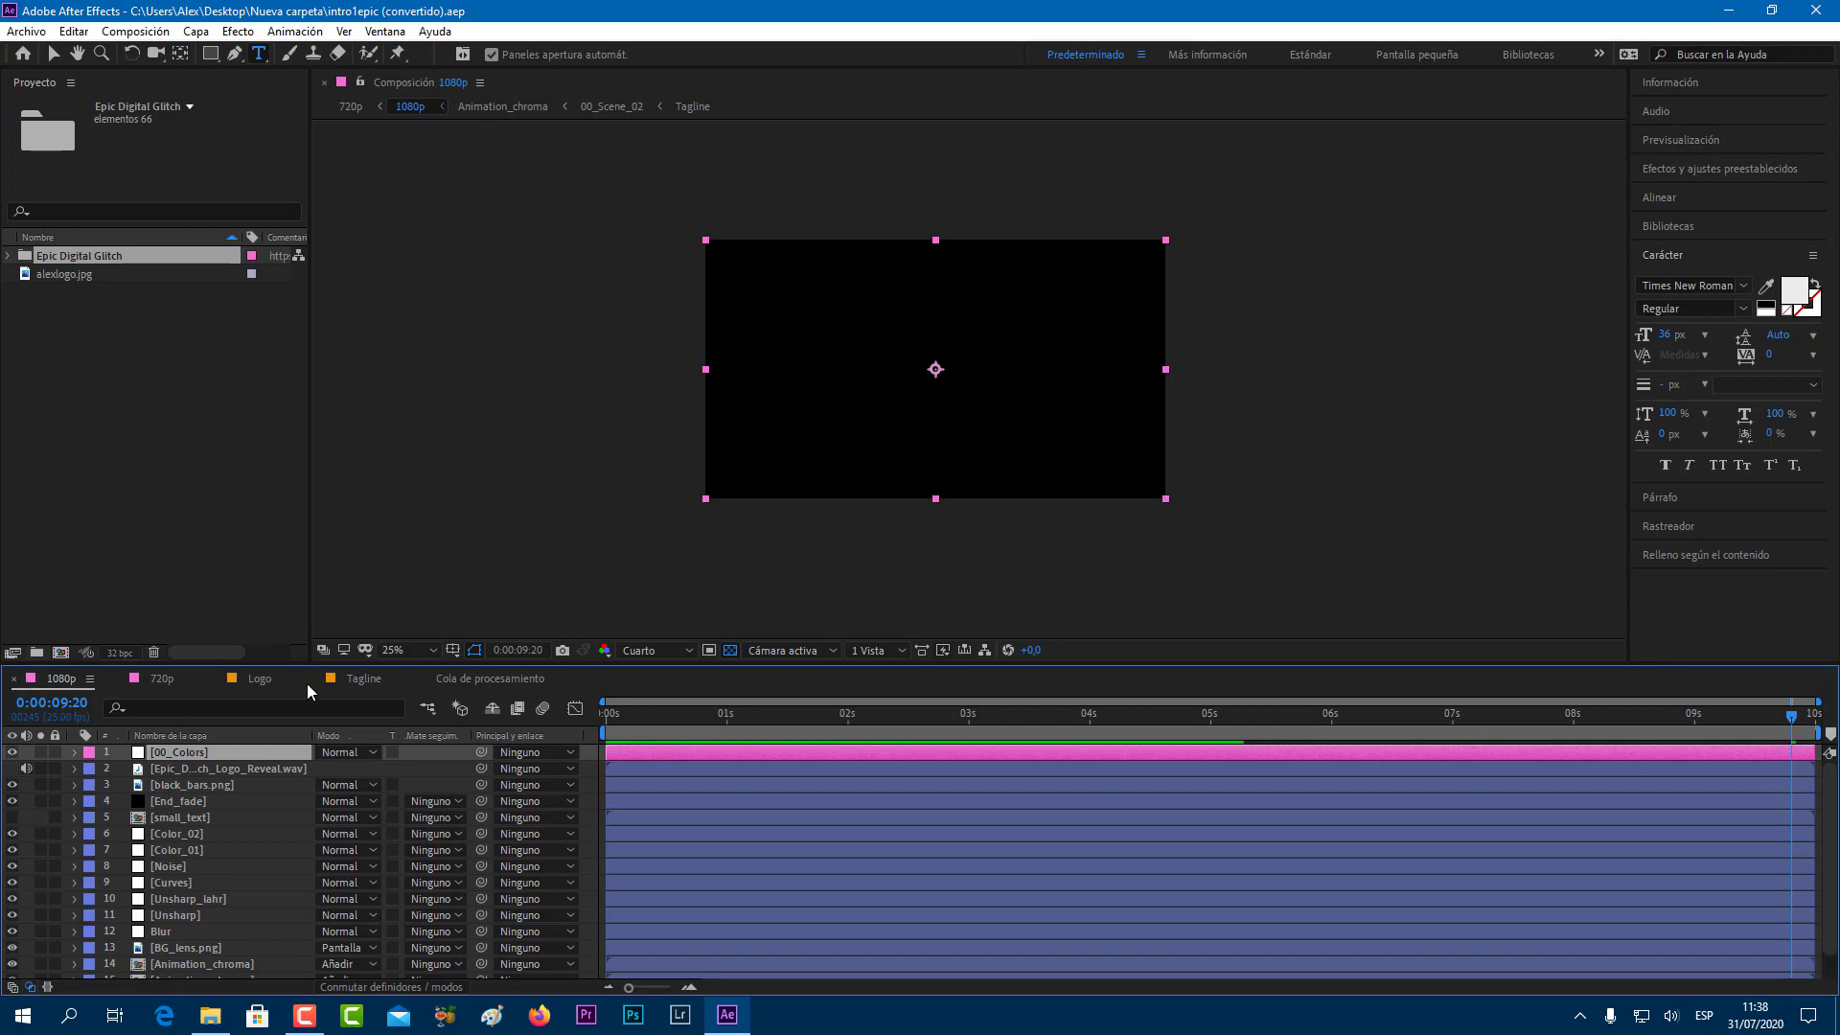
{"action": "left_click", "coordinate": [326, 485]}
{"action": "key", "text": "space"}
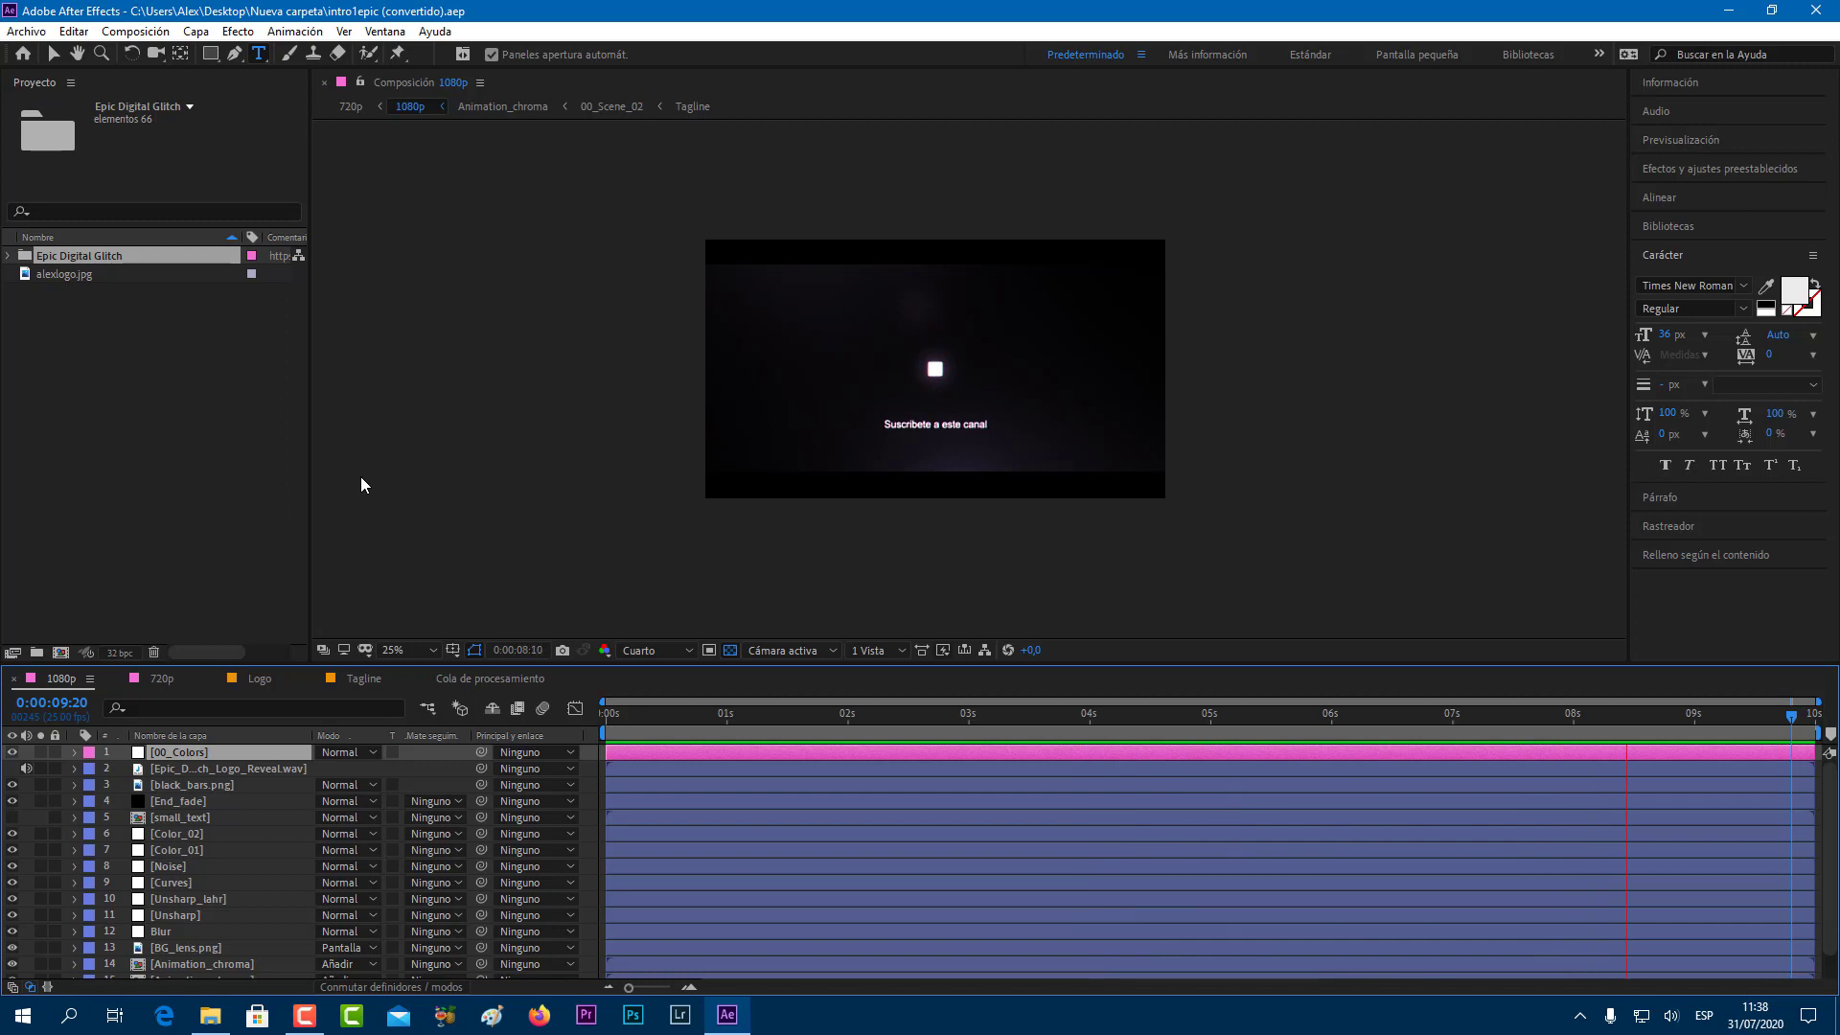
{"action": "key", "text": "space"}
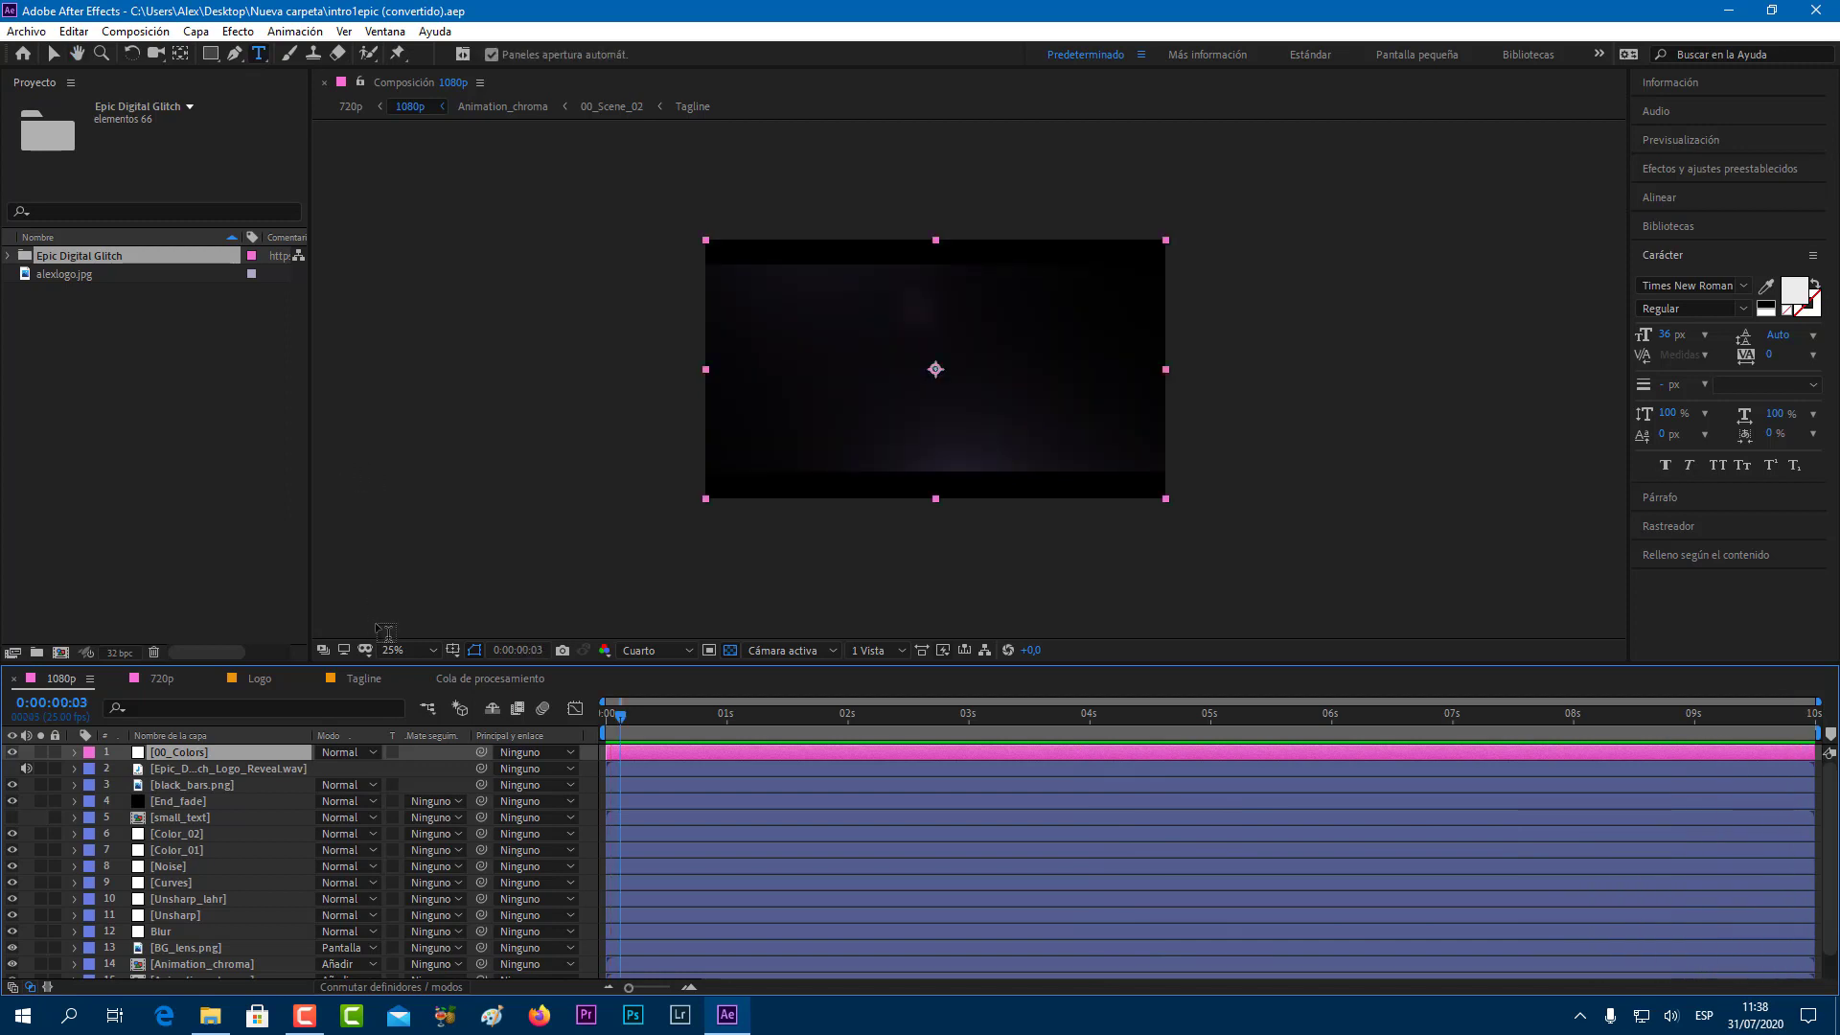
{"action": "left_click", "coordinate": [454, 678]}
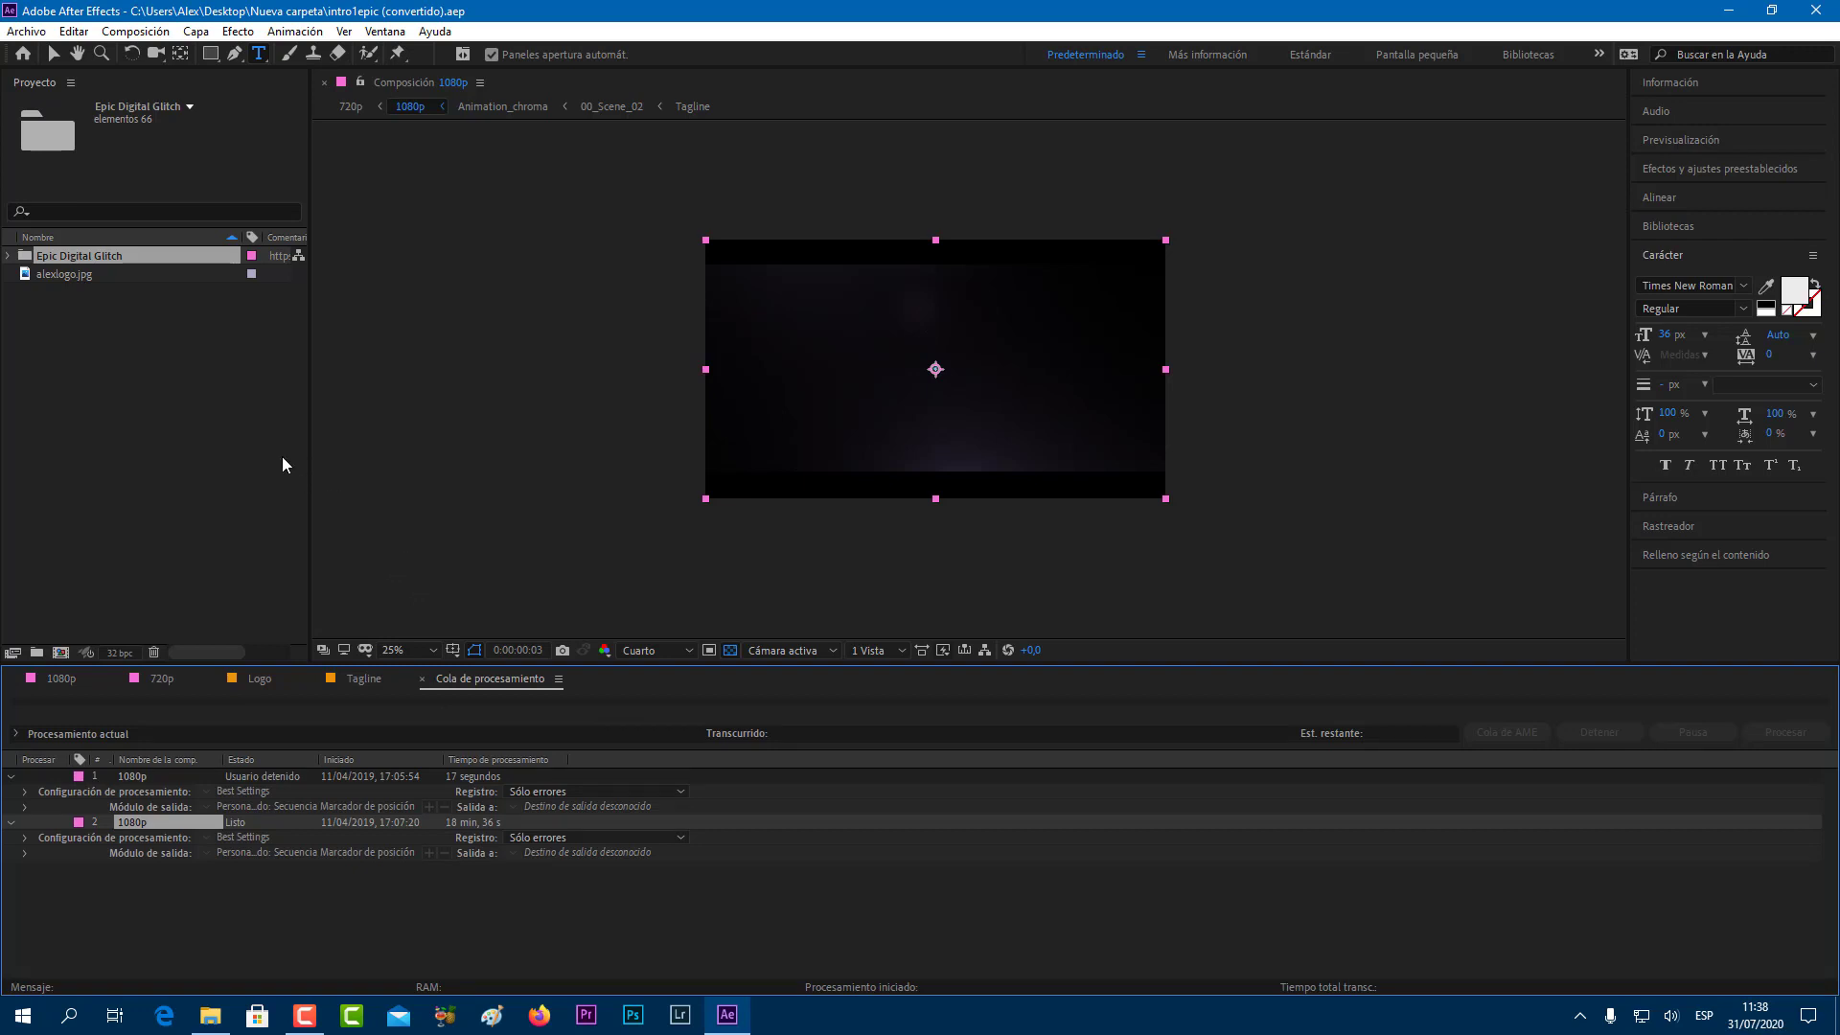
{"action": "left_click", "coordinate": [61, 679]}
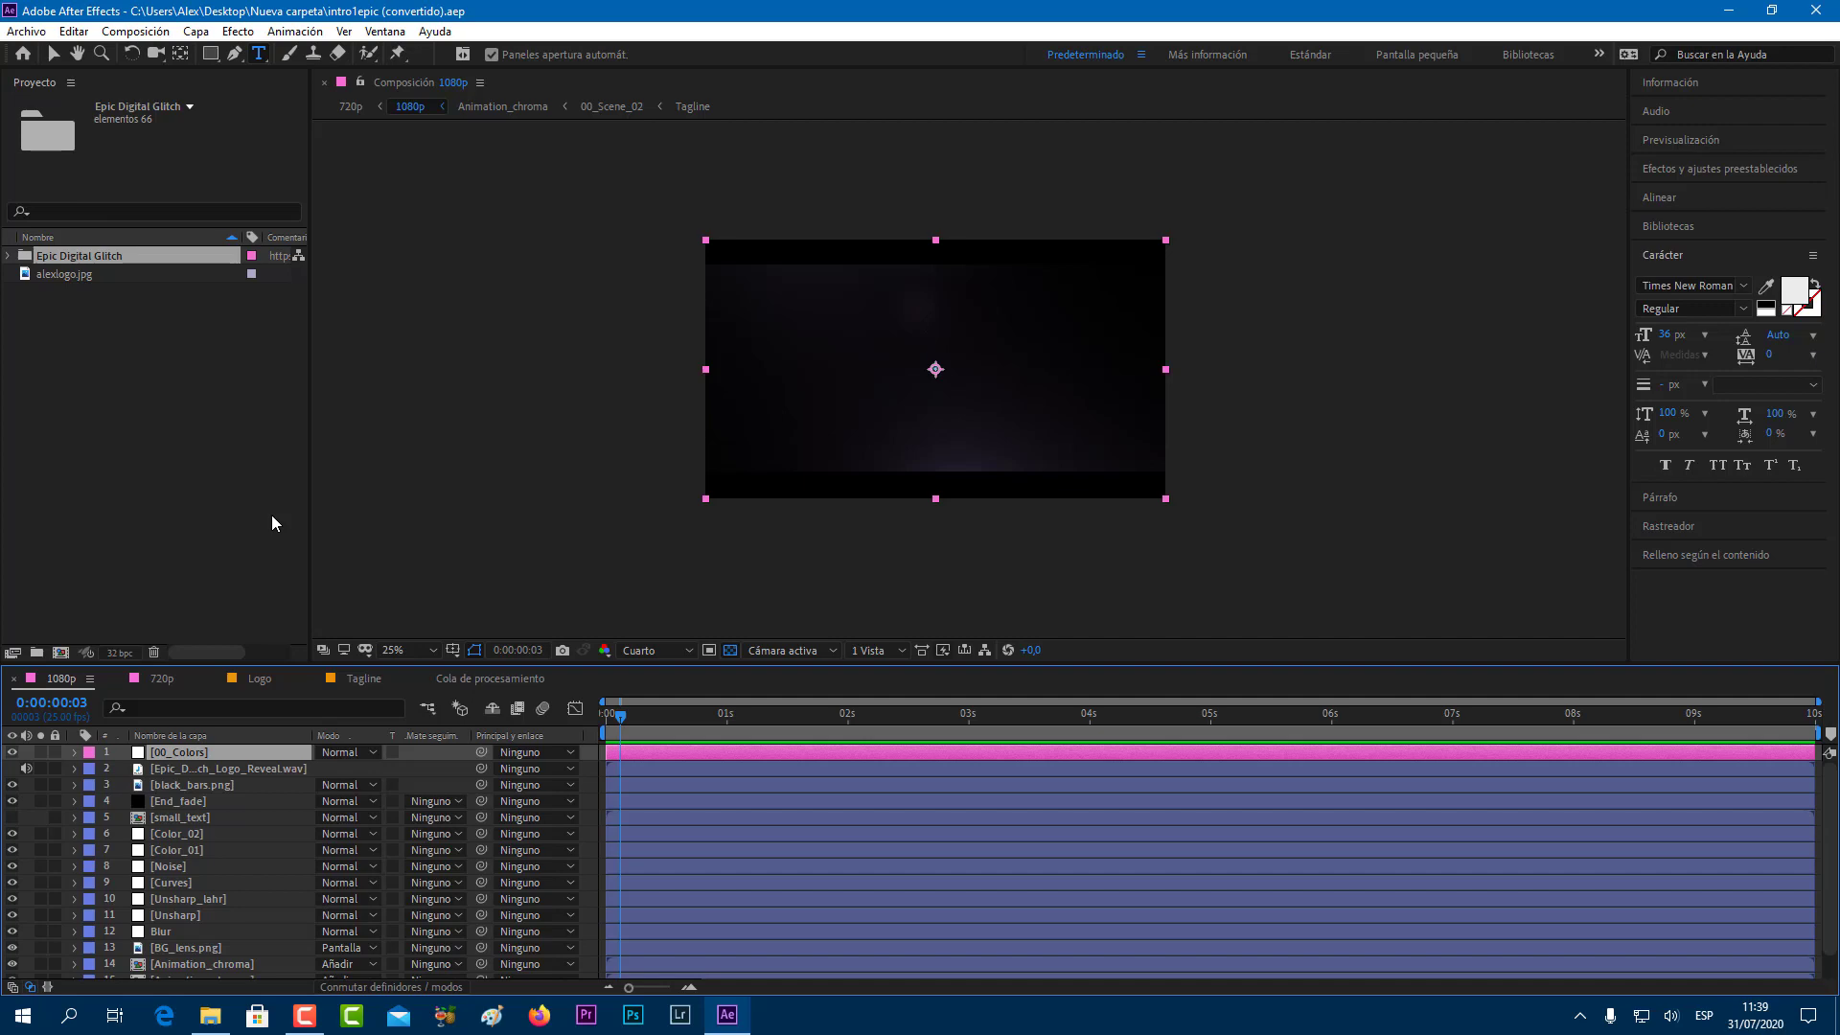
Add the 1080p composition to the Render Queue as item 3, outputting 1080p.avi.
{"action": "left_click", "coordinate": [40, 38]}
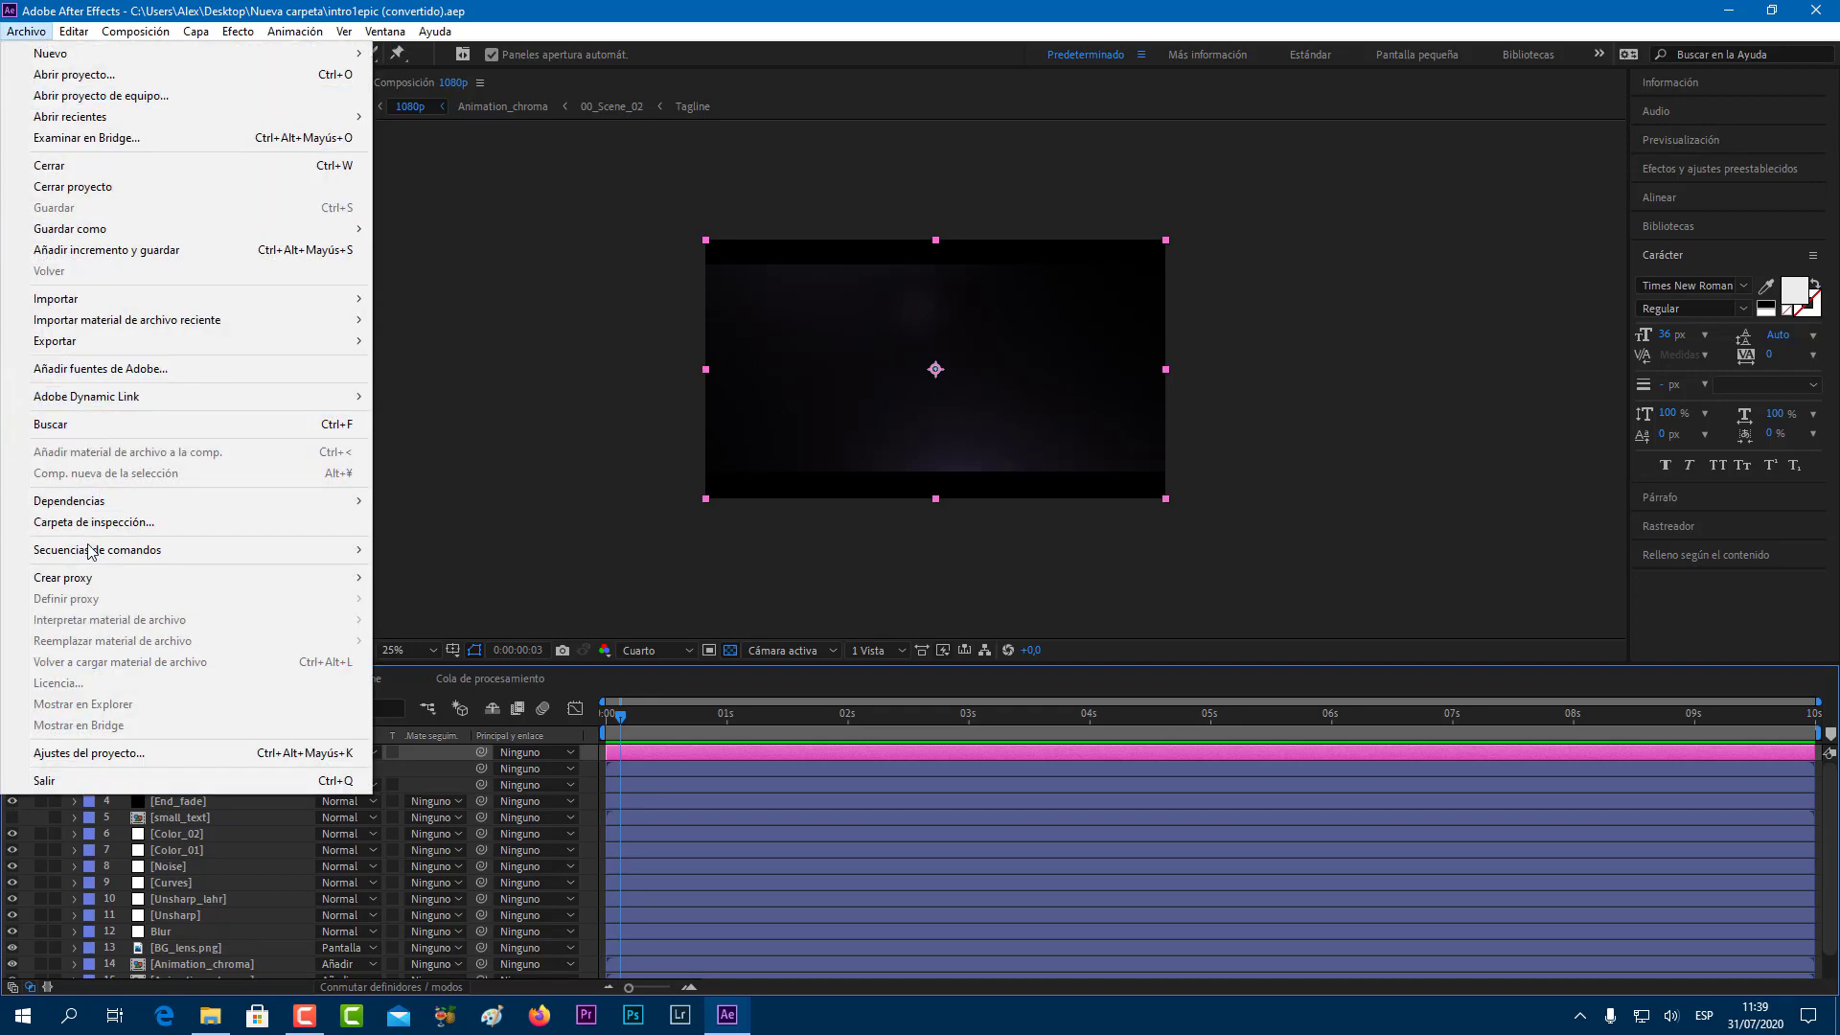
{"action": "mouse_move", "coordinate": [92, 552]}
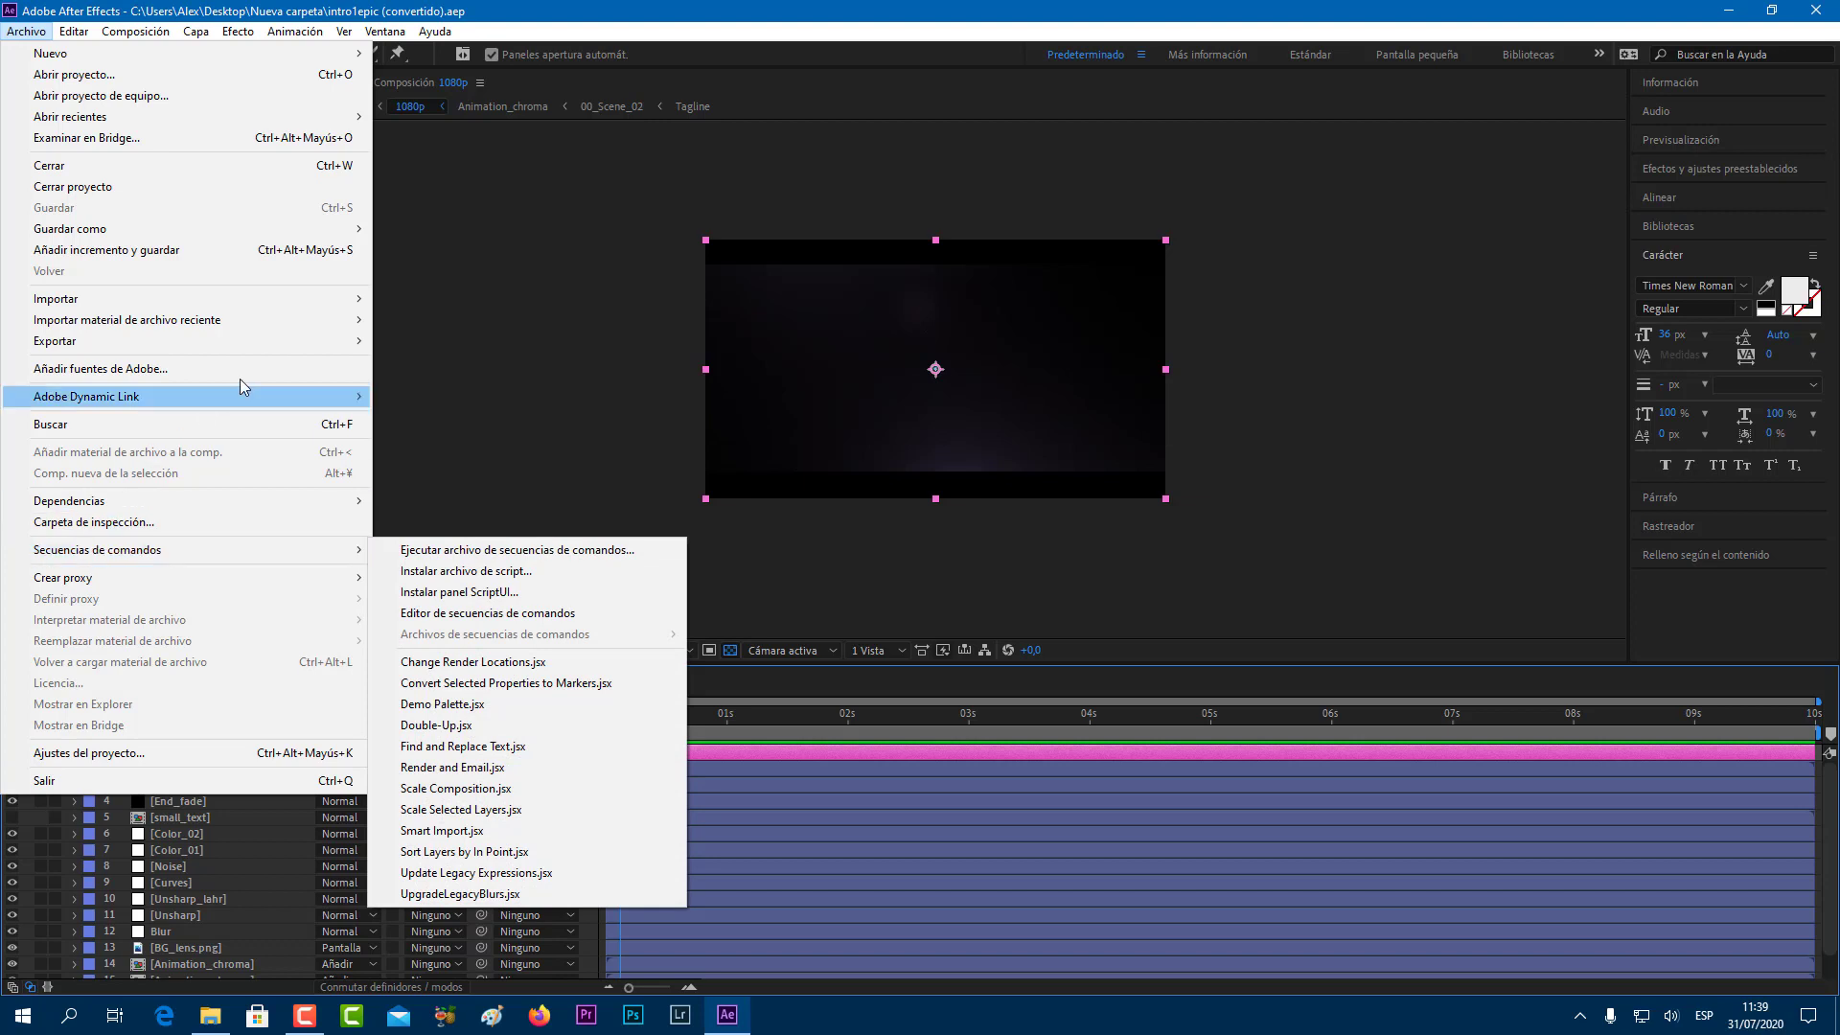
{"action": "mouse_move", "coordinate": [295, 345]}
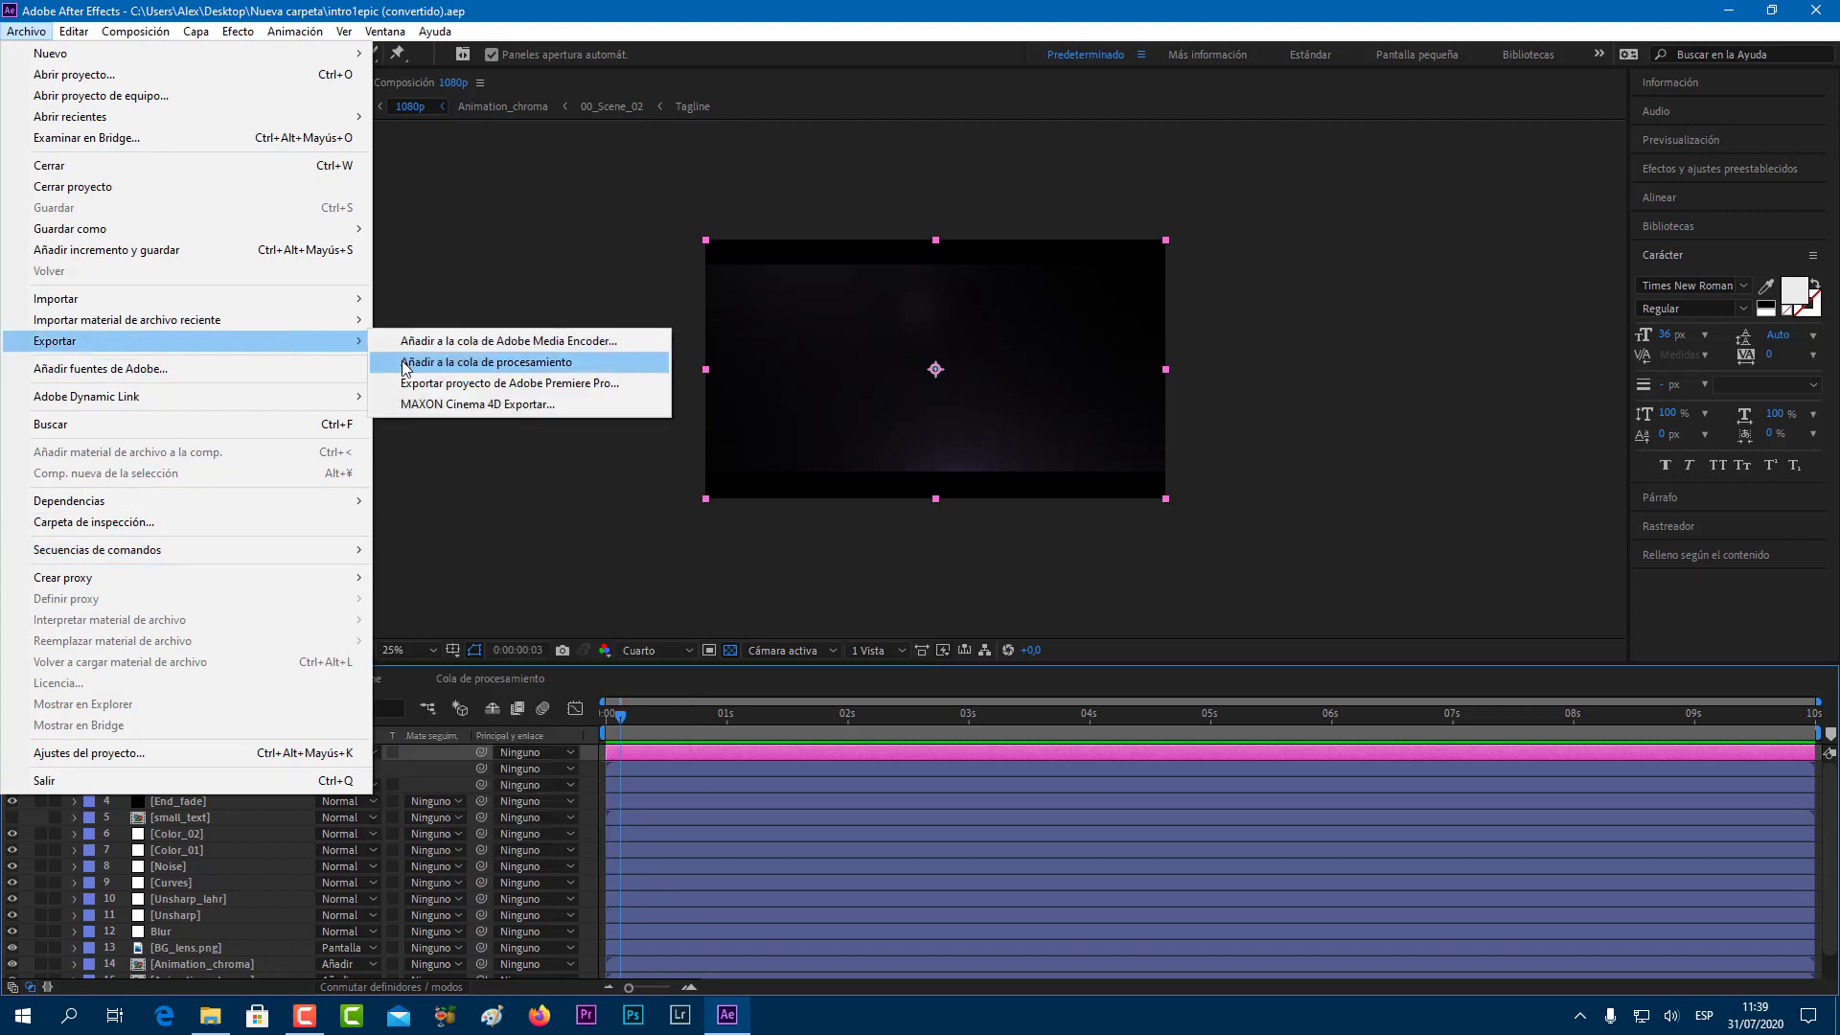
{"action": "left_click", "coordinate": [404, 362]}
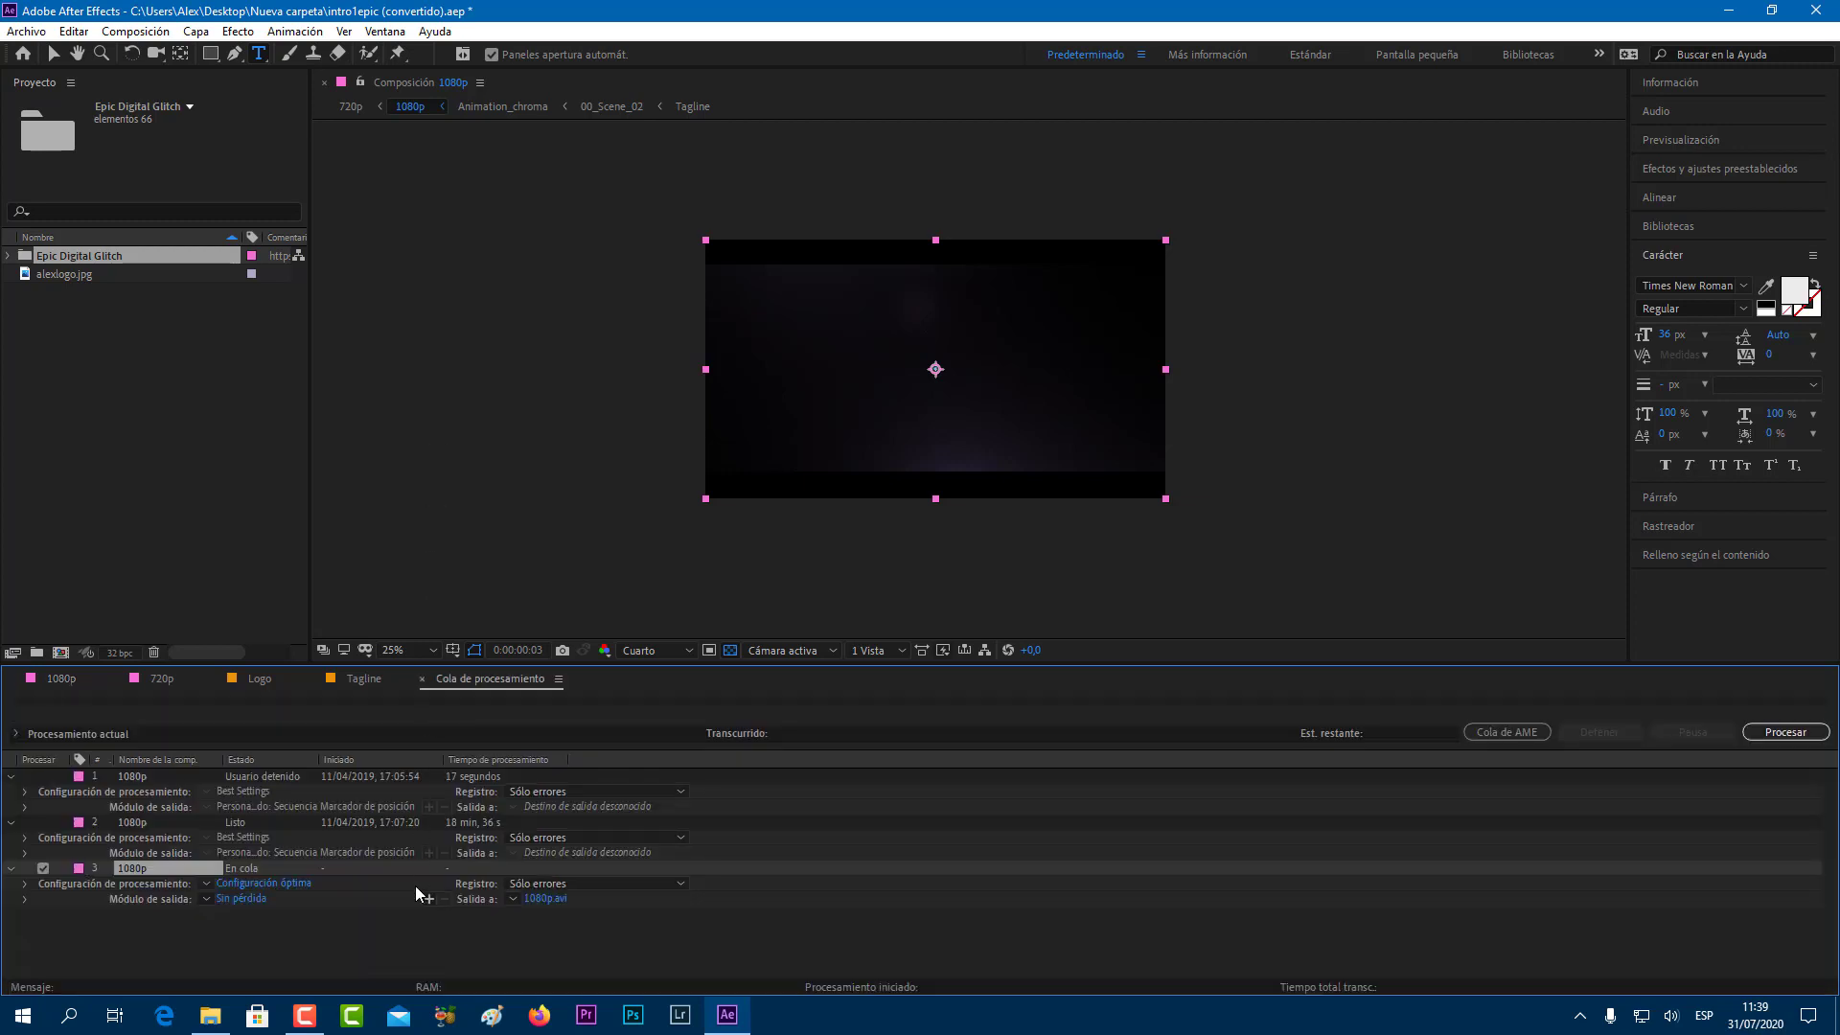
Set the render output to intrologo.avi on the Escritorio and start rendering.
{"action": "left_click", "coordinate": [543, 901]}
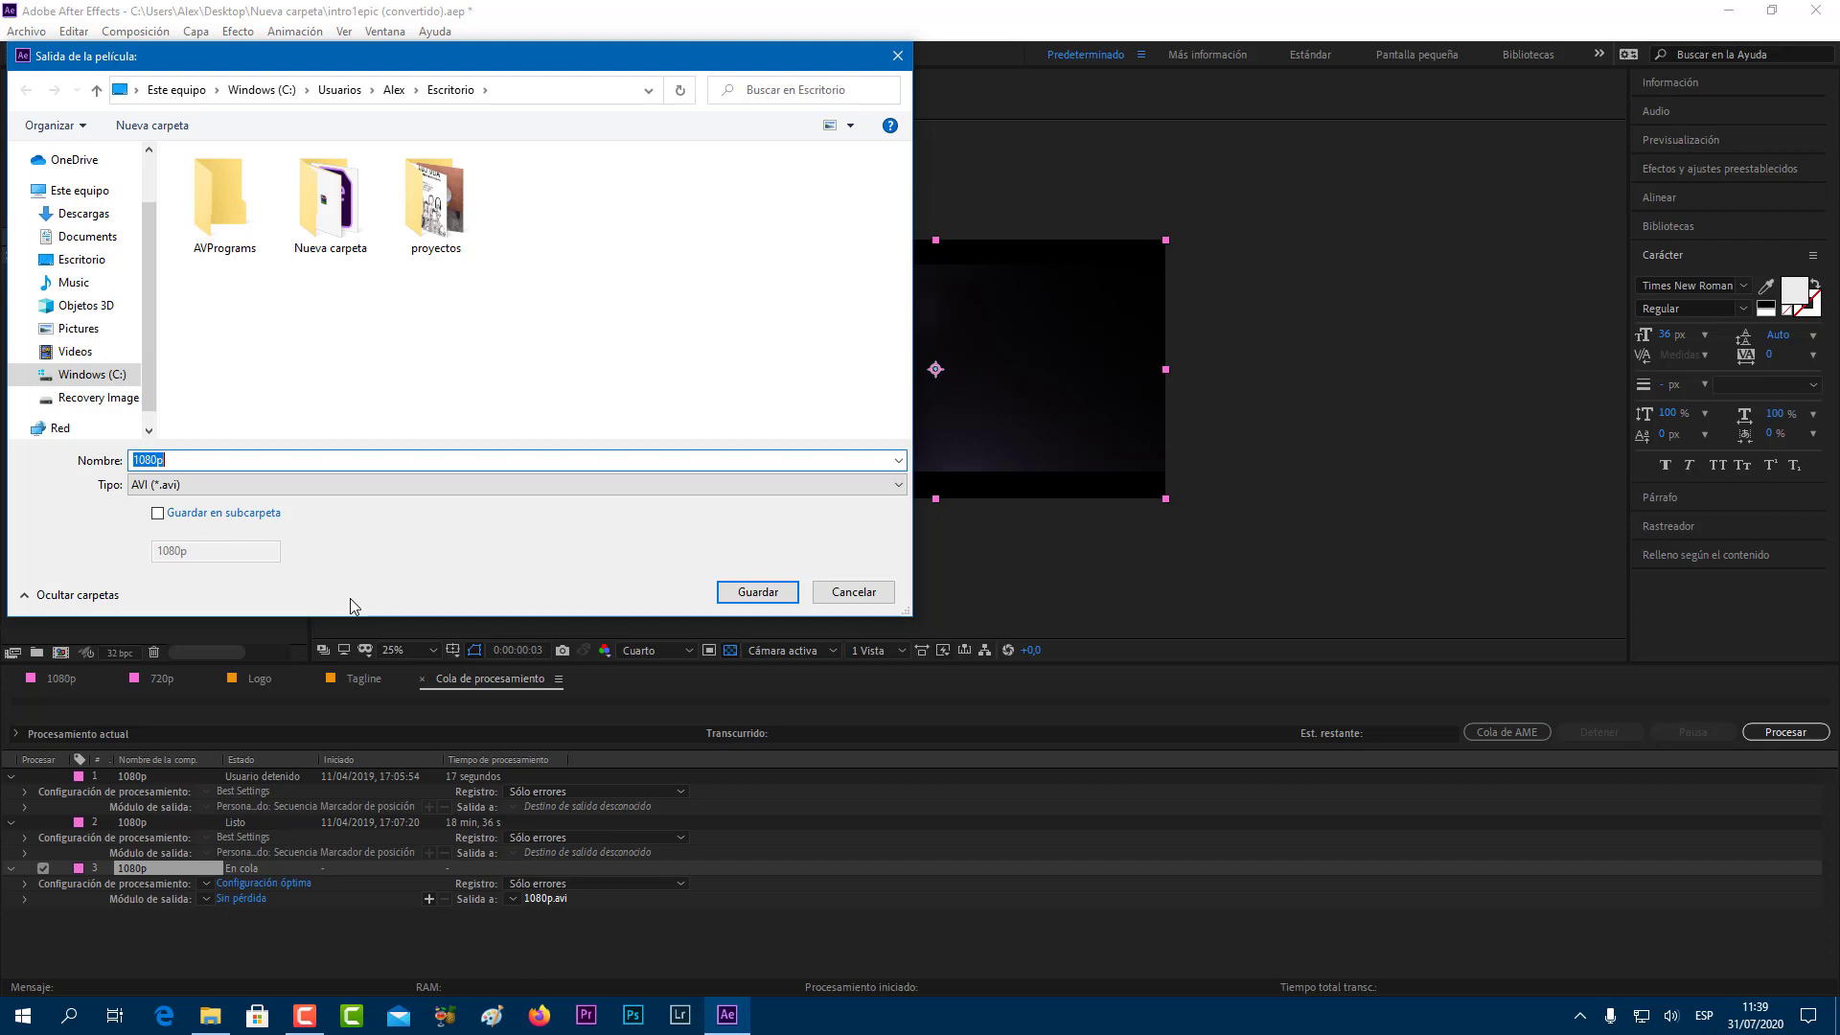
{"action": "type", "text": "intro"}
{"action": "type", "text": "1ogo"}
{"action": "left_click", "coordinate": [753, 592]}
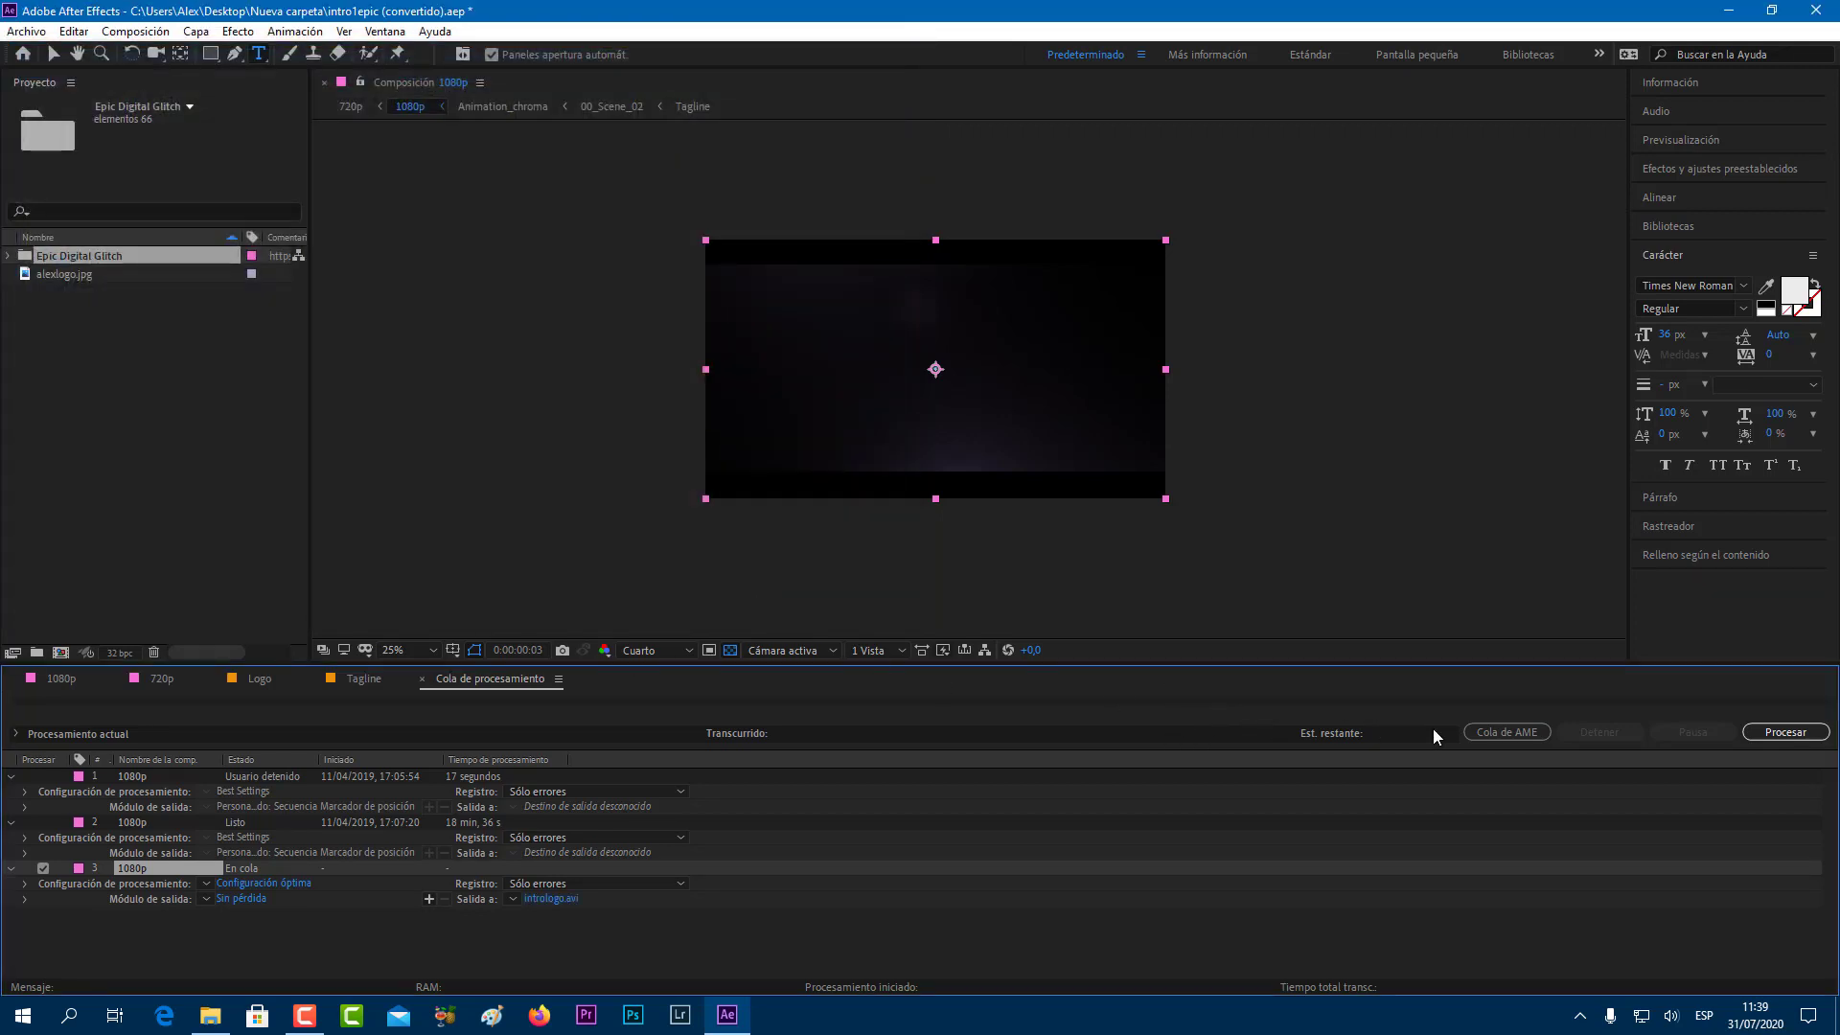
{"action": "left_click", "coordinate": [1759, 734]}
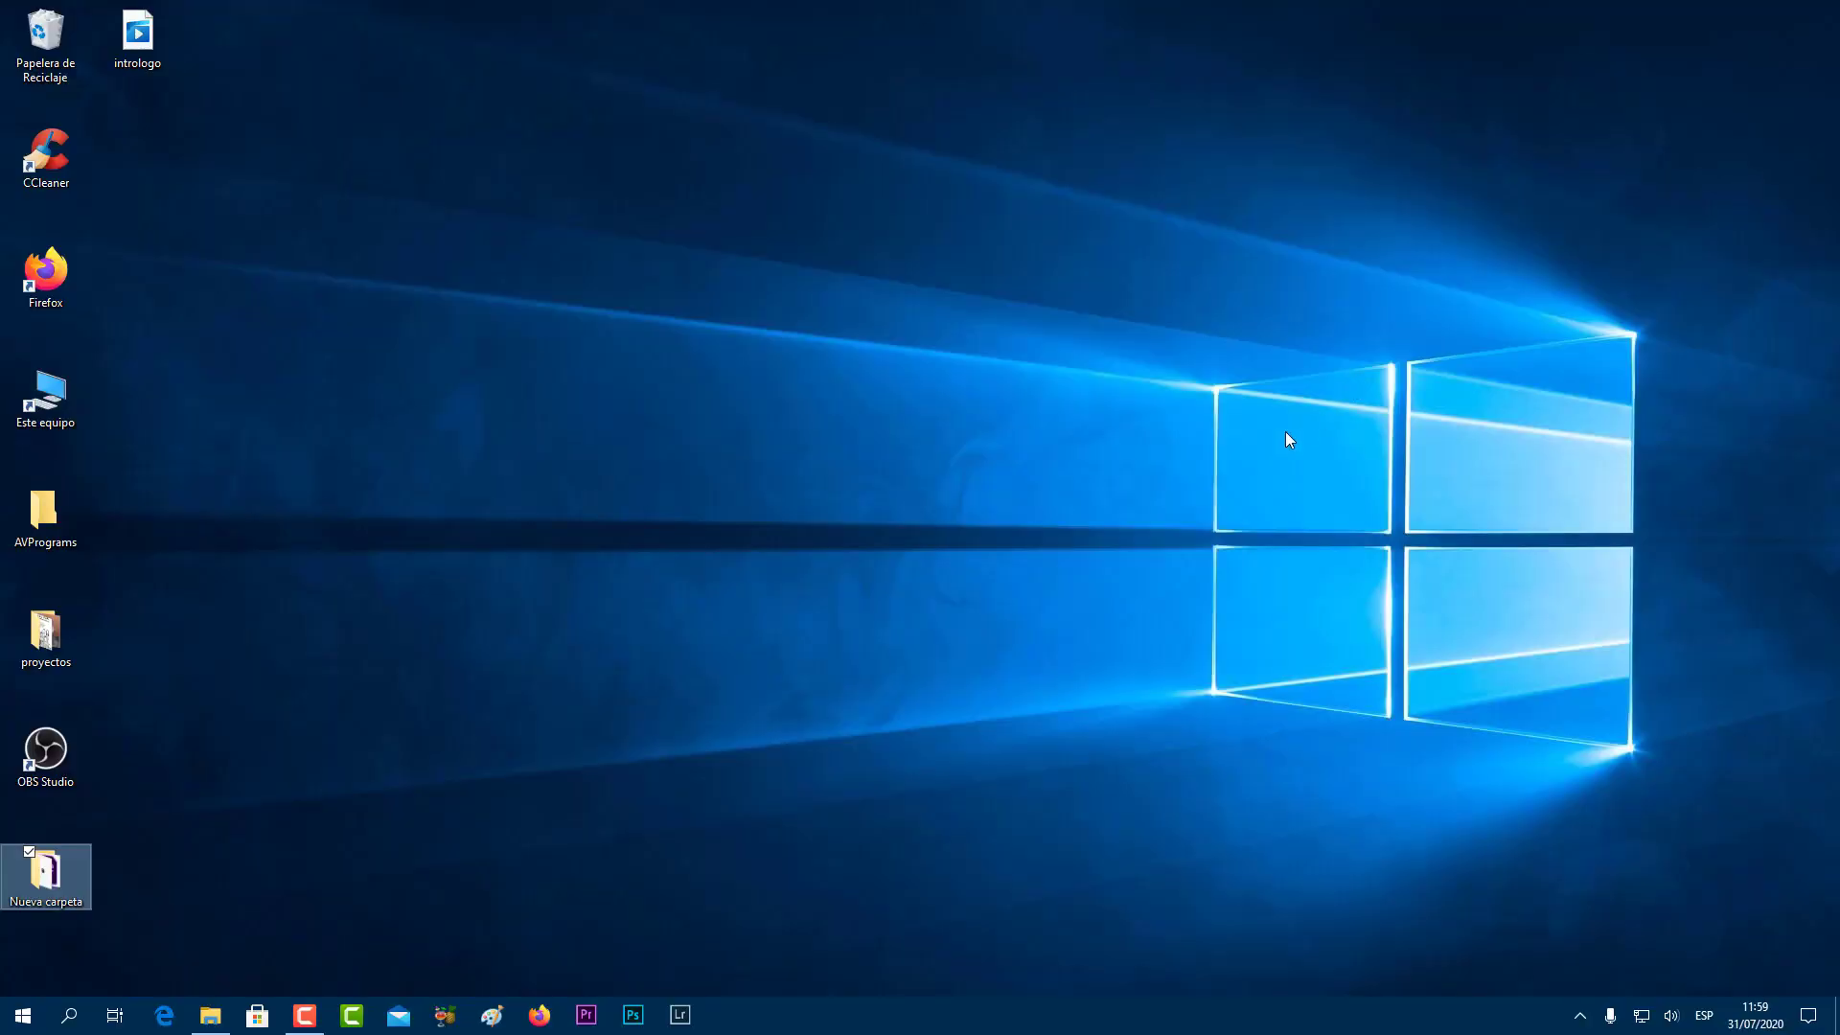
{"action": "left_click", "coordinate": [146, 48]}
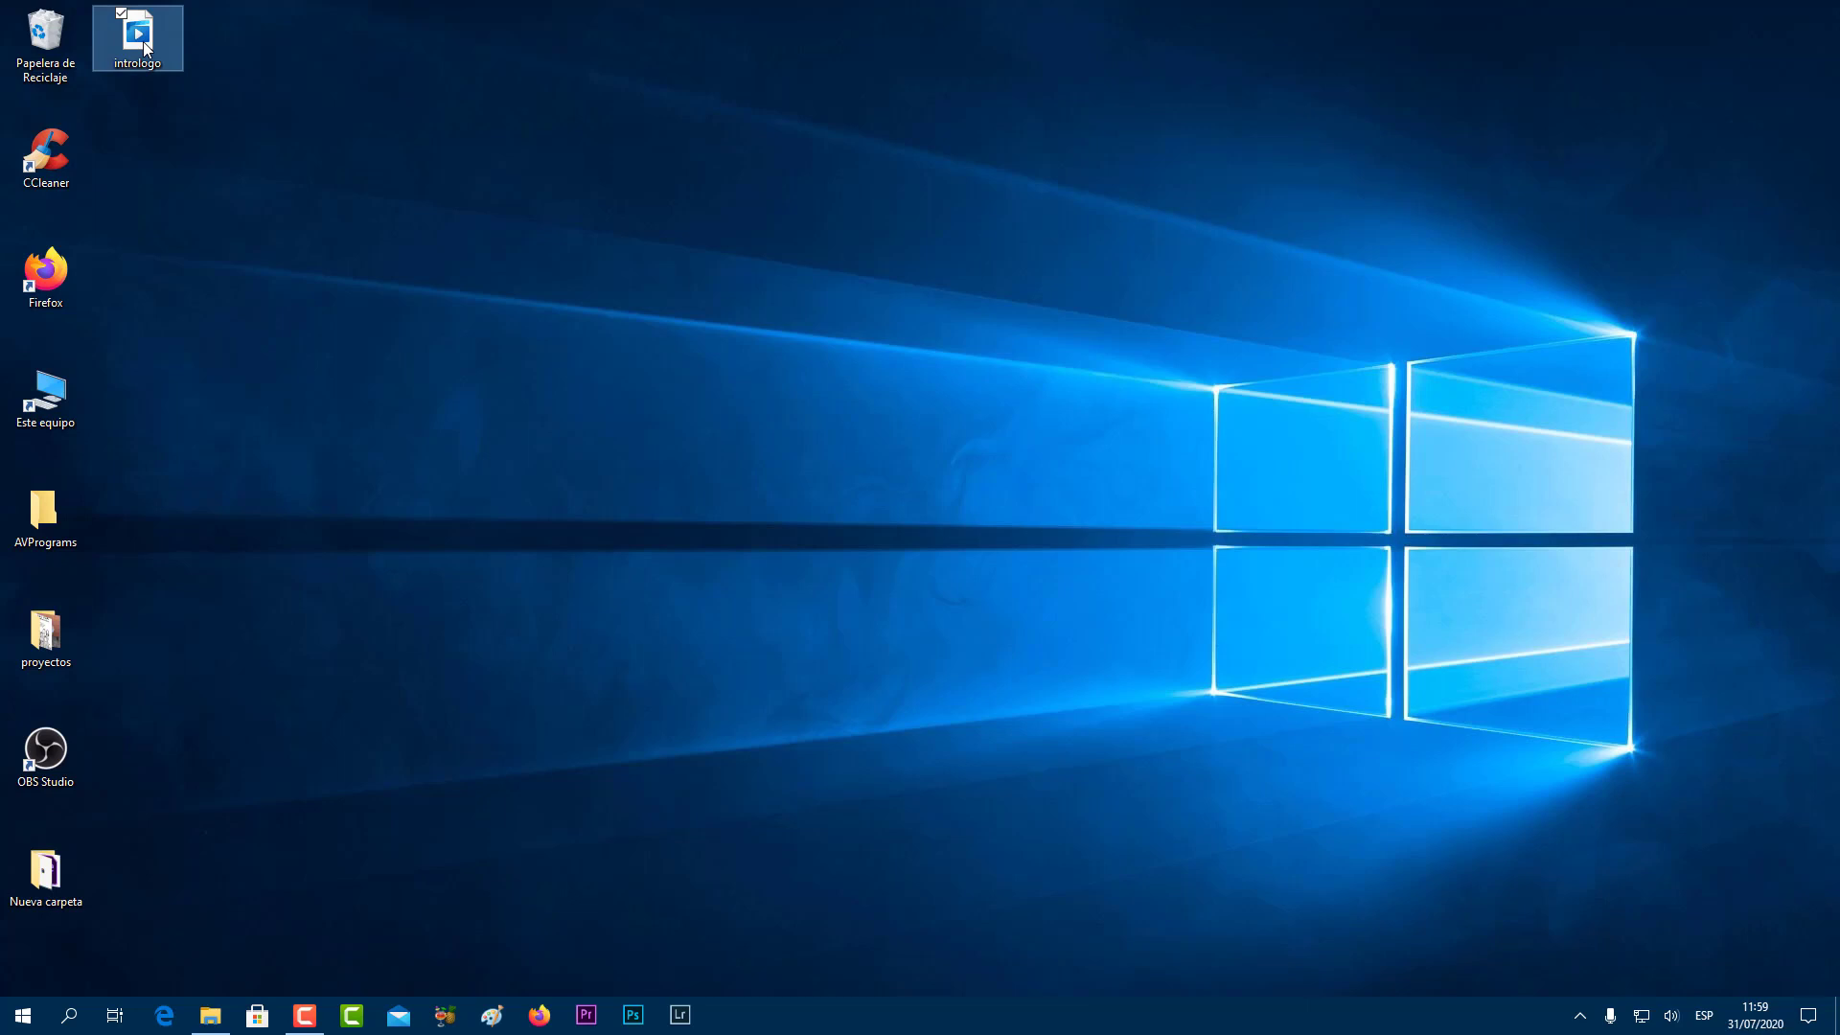
{"action": "key", "text": "shift+F10"}
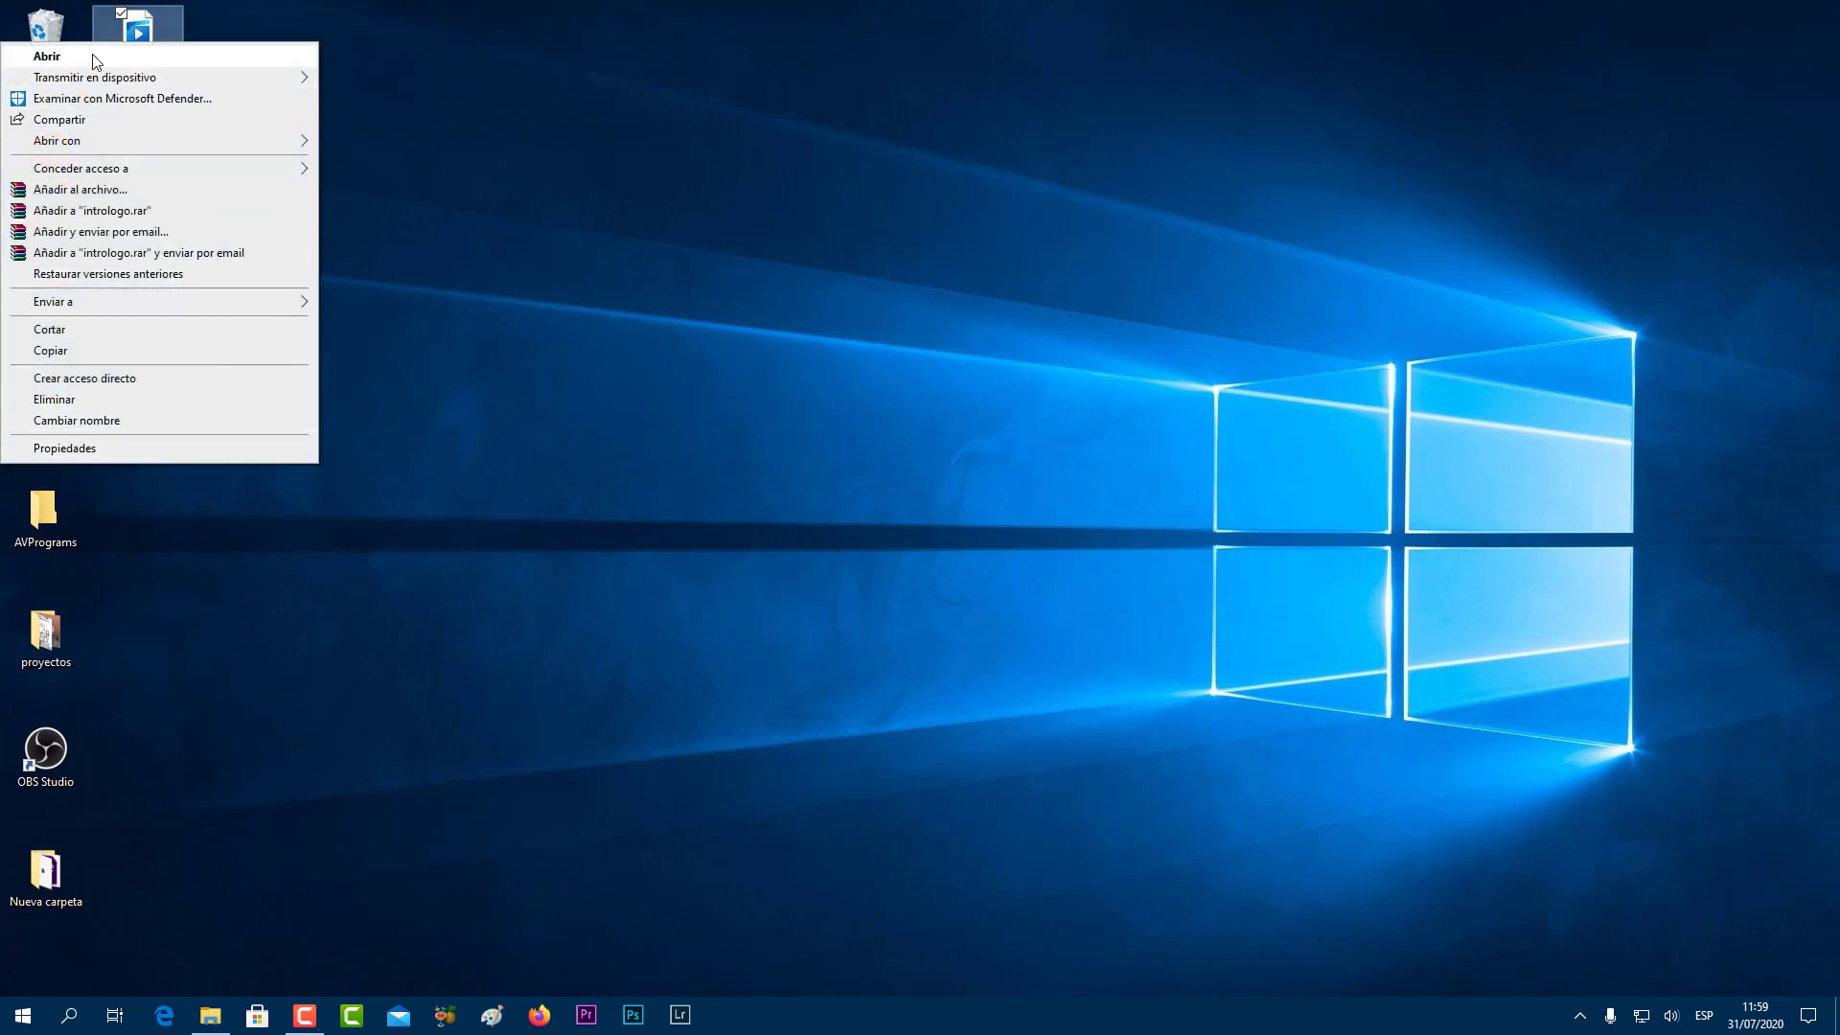
{"action": "left_click", "coordinate": [100, 447]}
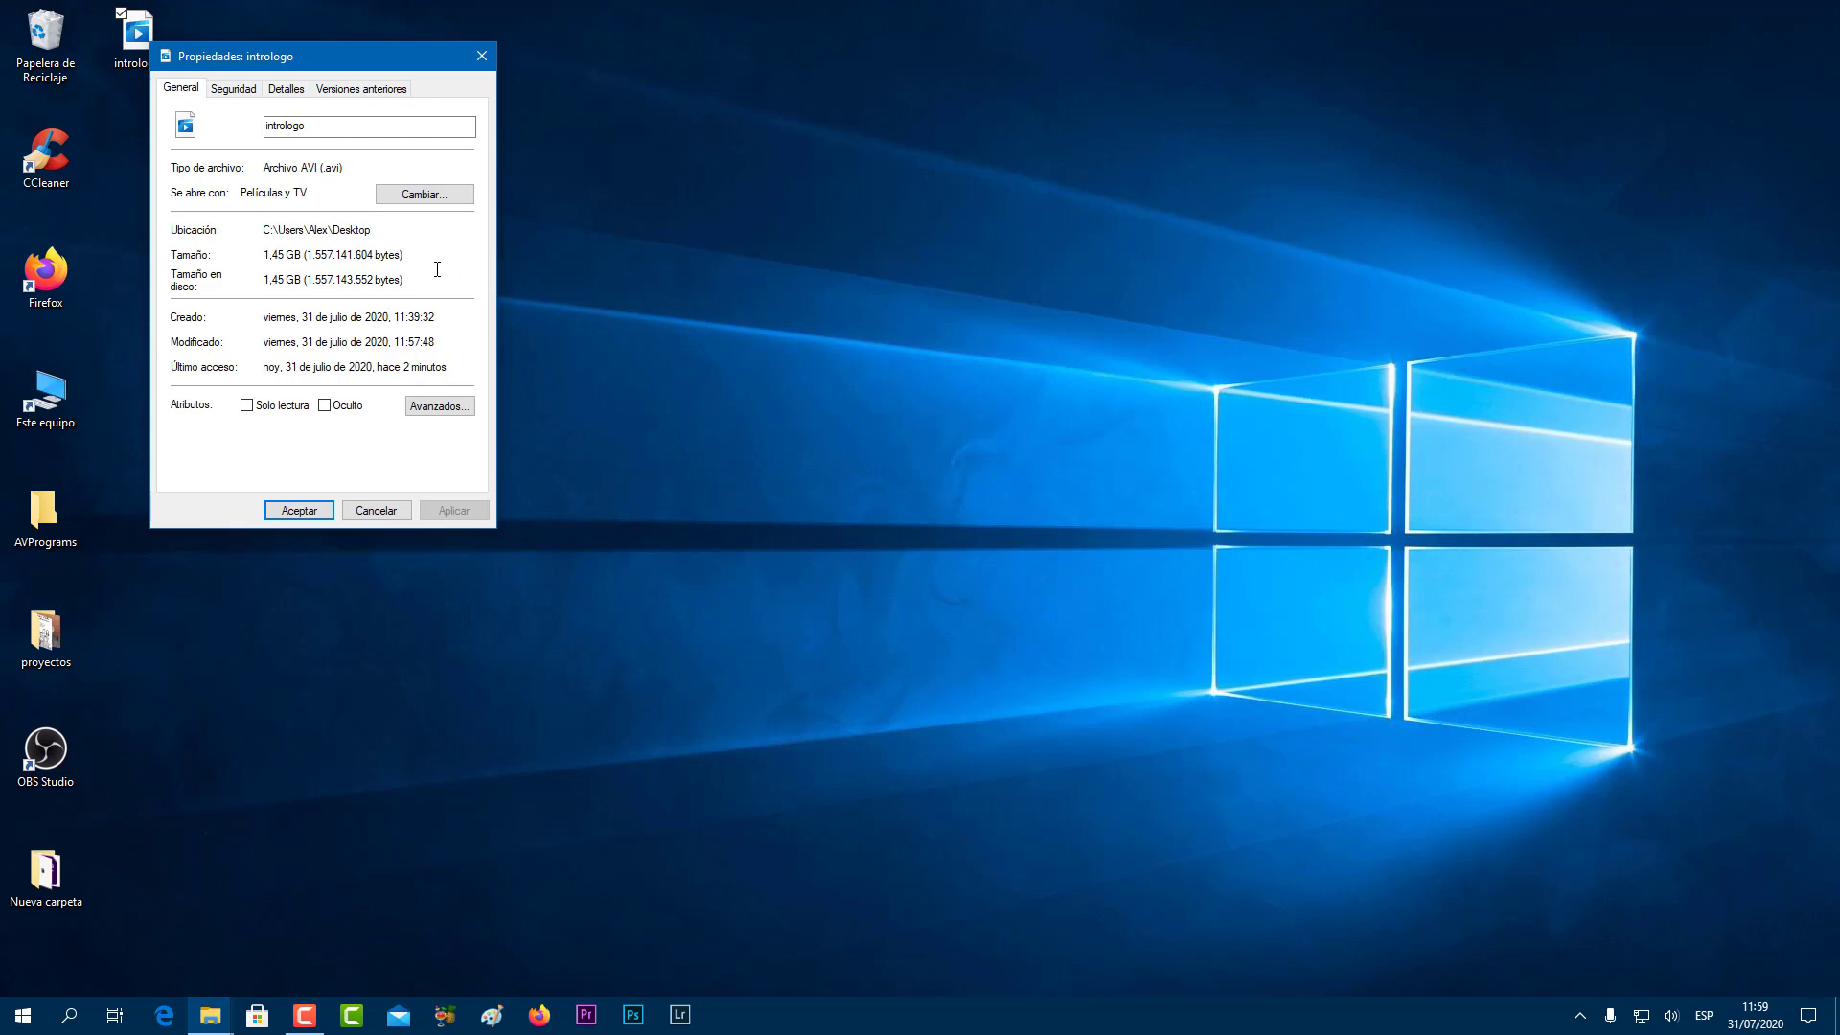
{"action": "left_click", "coordinate": [483, 56]}
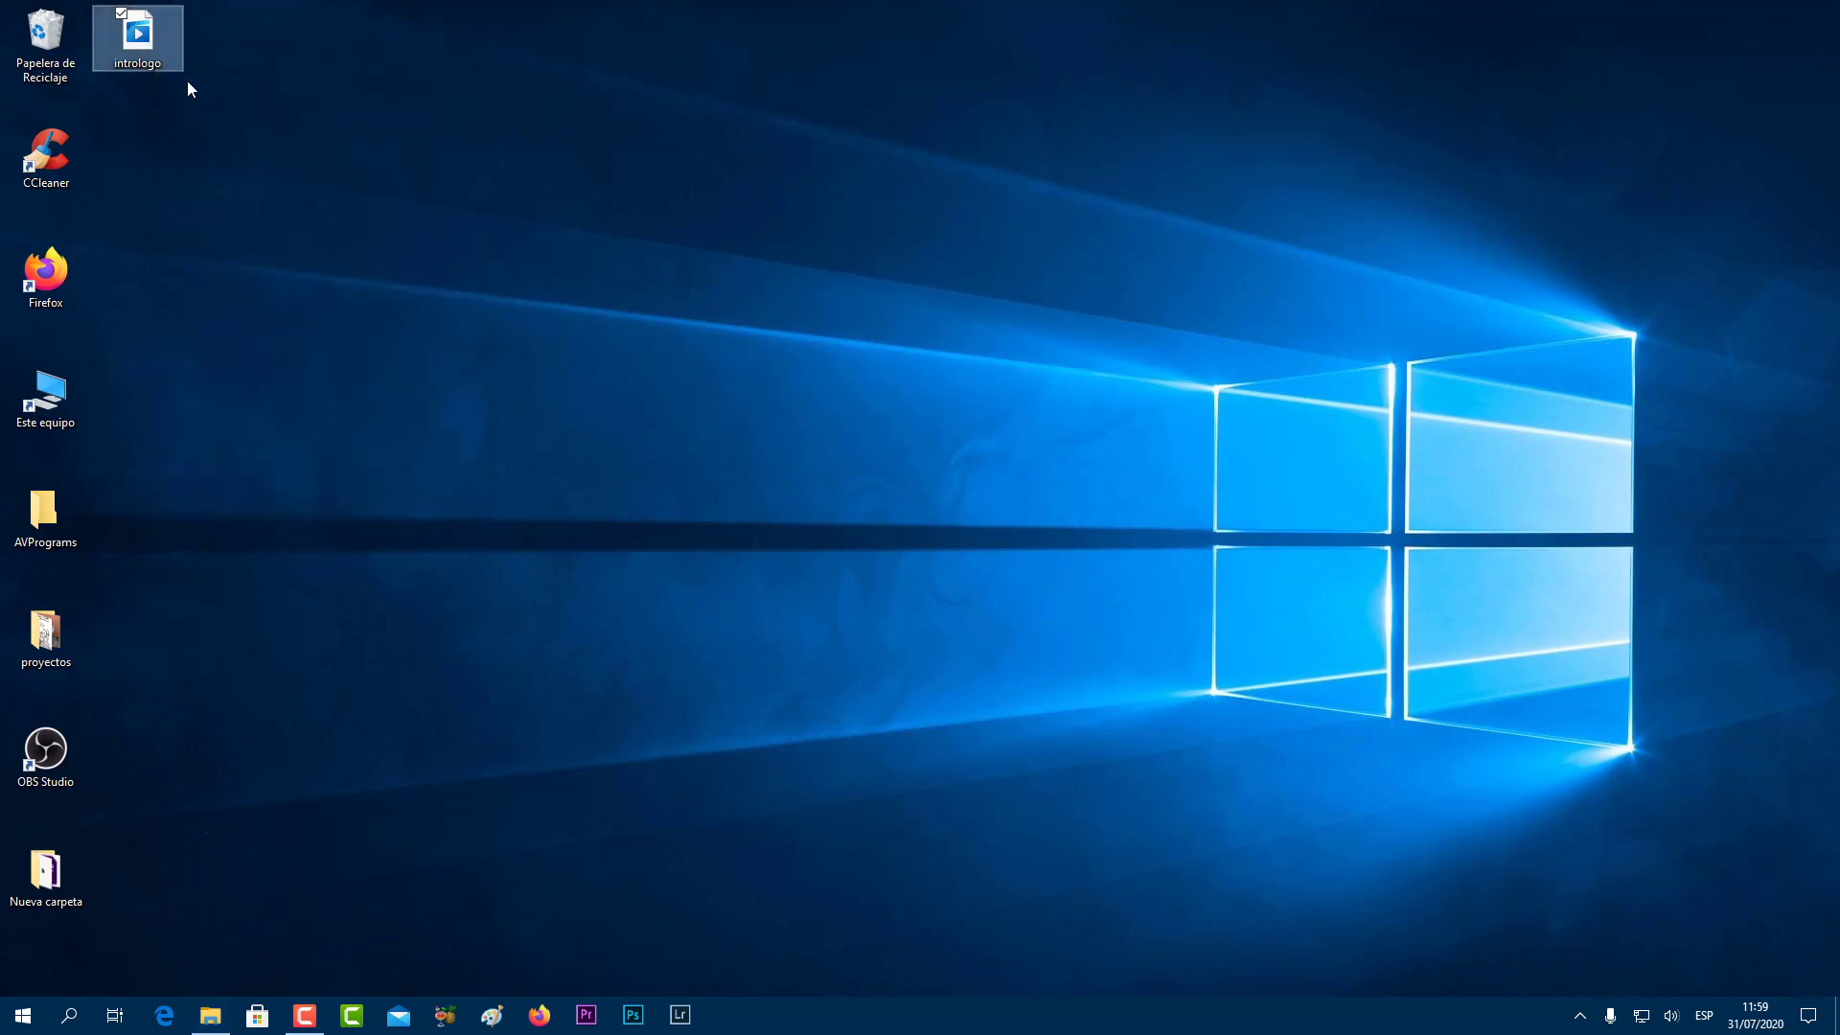
Launch HandBrake and load intrologo as the source video.
{"action": "left_click", "coordinate": [450, 1014]}
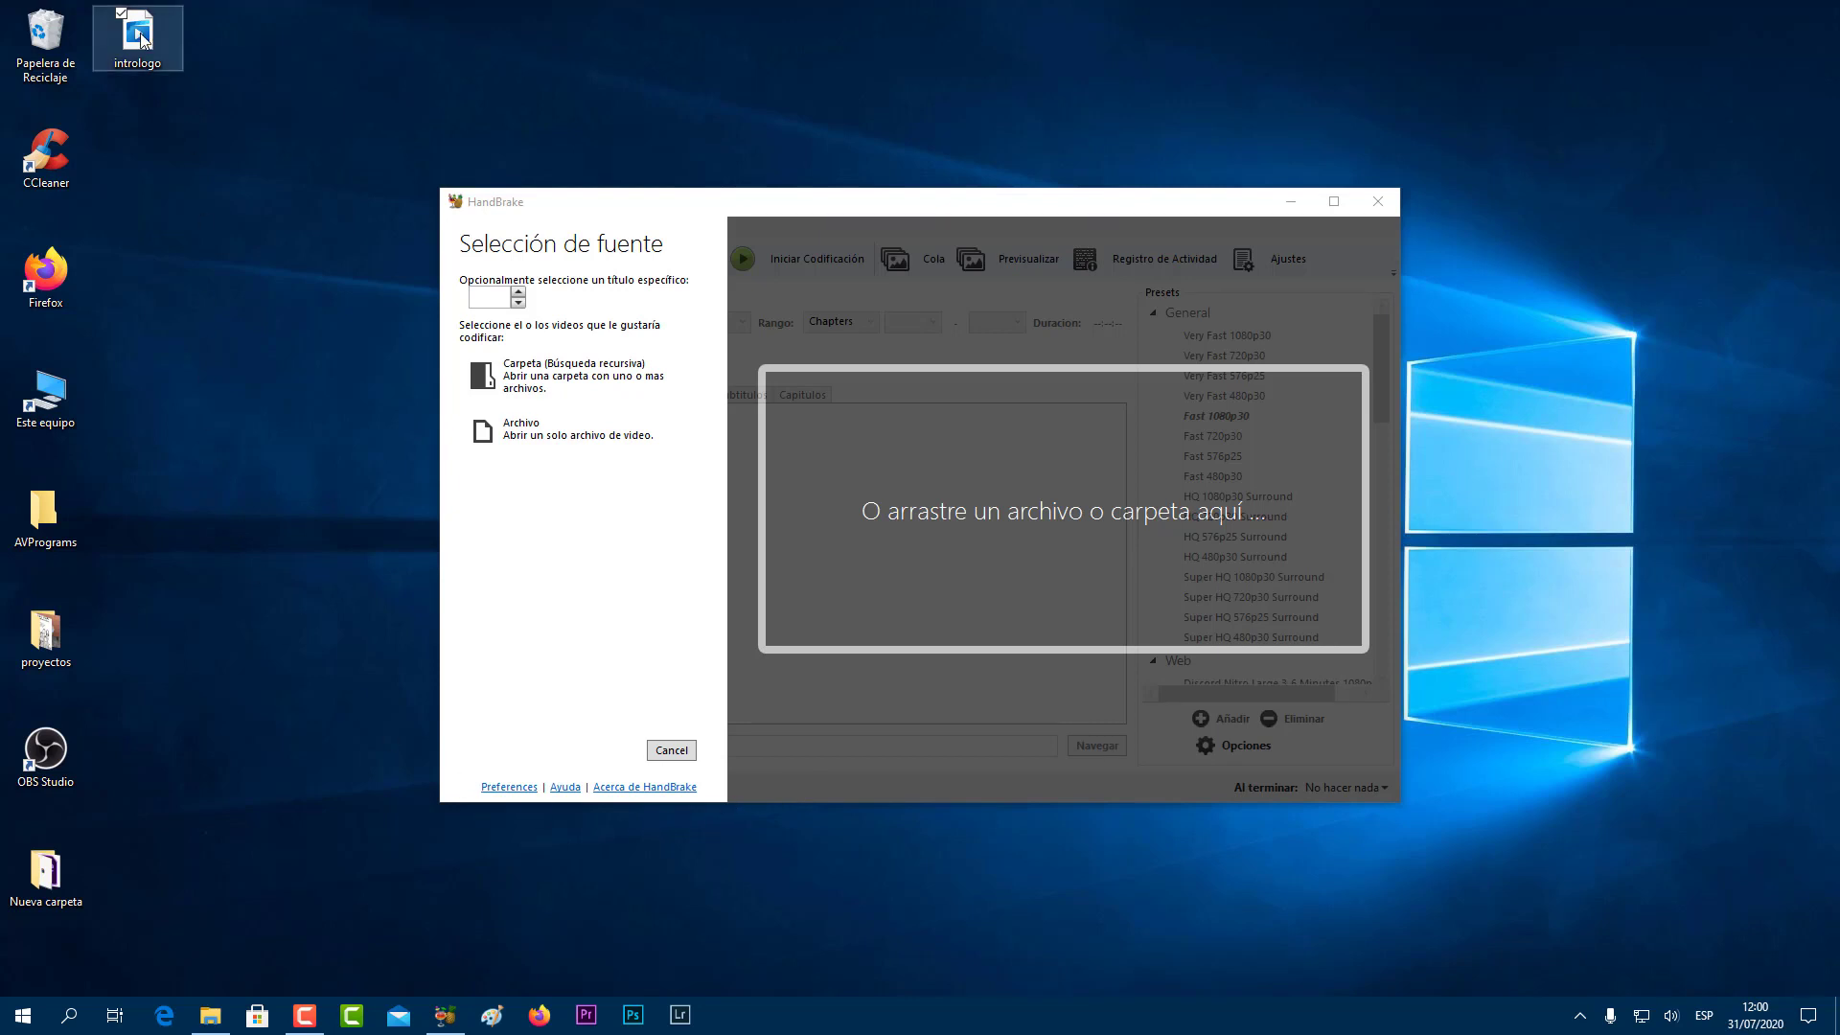
{"action": "mouse_move", "coordinate": [141, 41]}
{"action": "left_mouse_down"}
{"action": "mouse_move", "coordinate": [884, 567]}
{"action": "mouse_move", "coordinate": [957, 541]}
{"action": "left_mouse_up"}
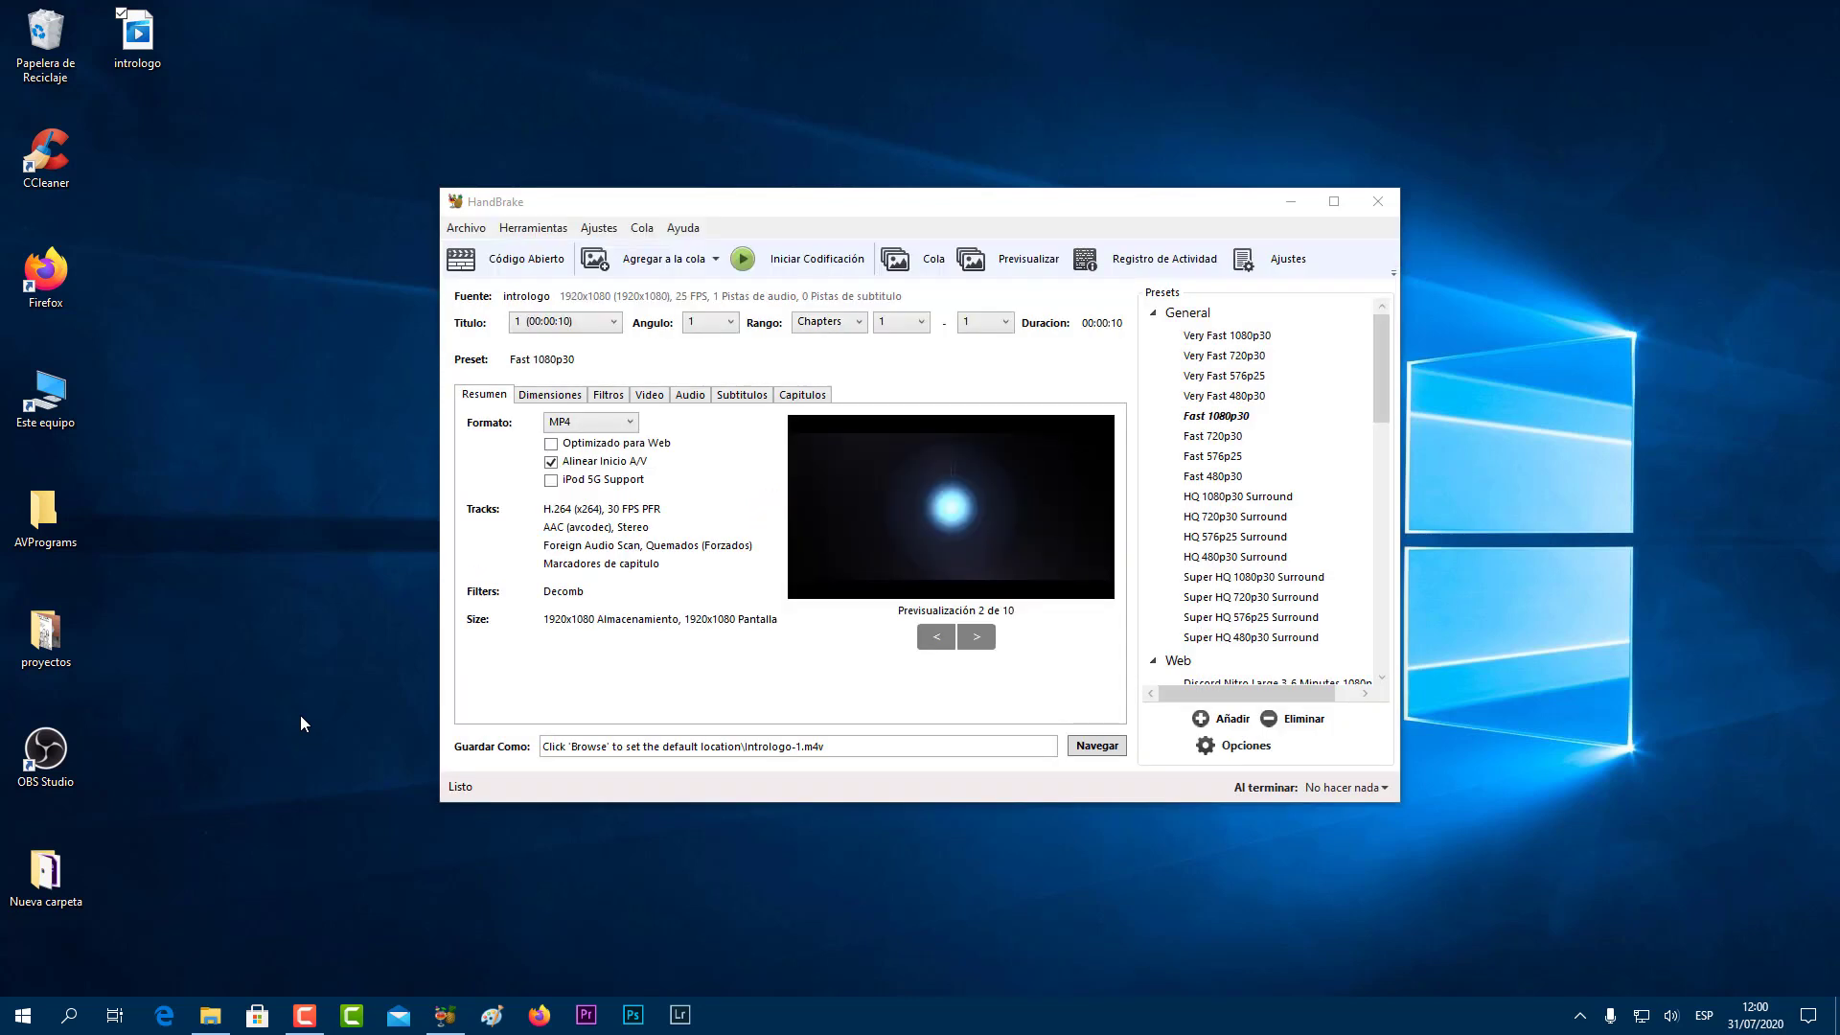
{"action": "left_click", "coordinate": [973, 636]}
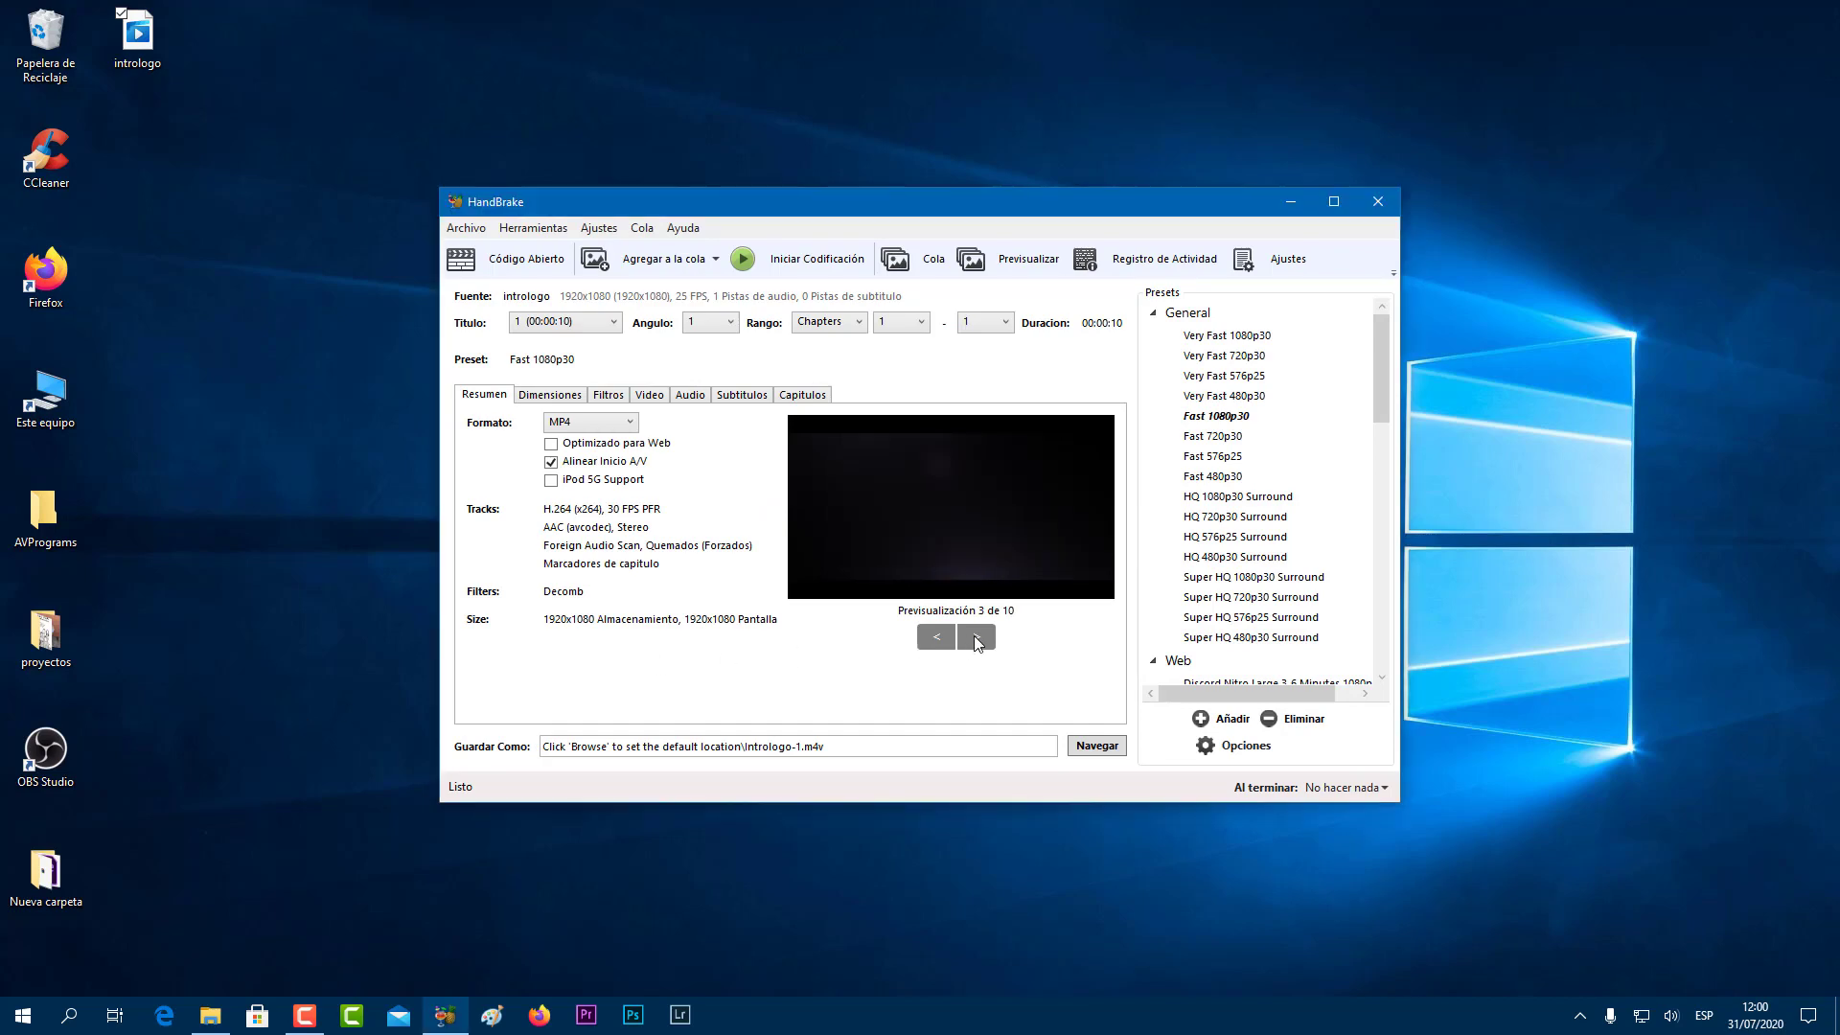
{"action": "left_click", "coordinate": [975, 637]}
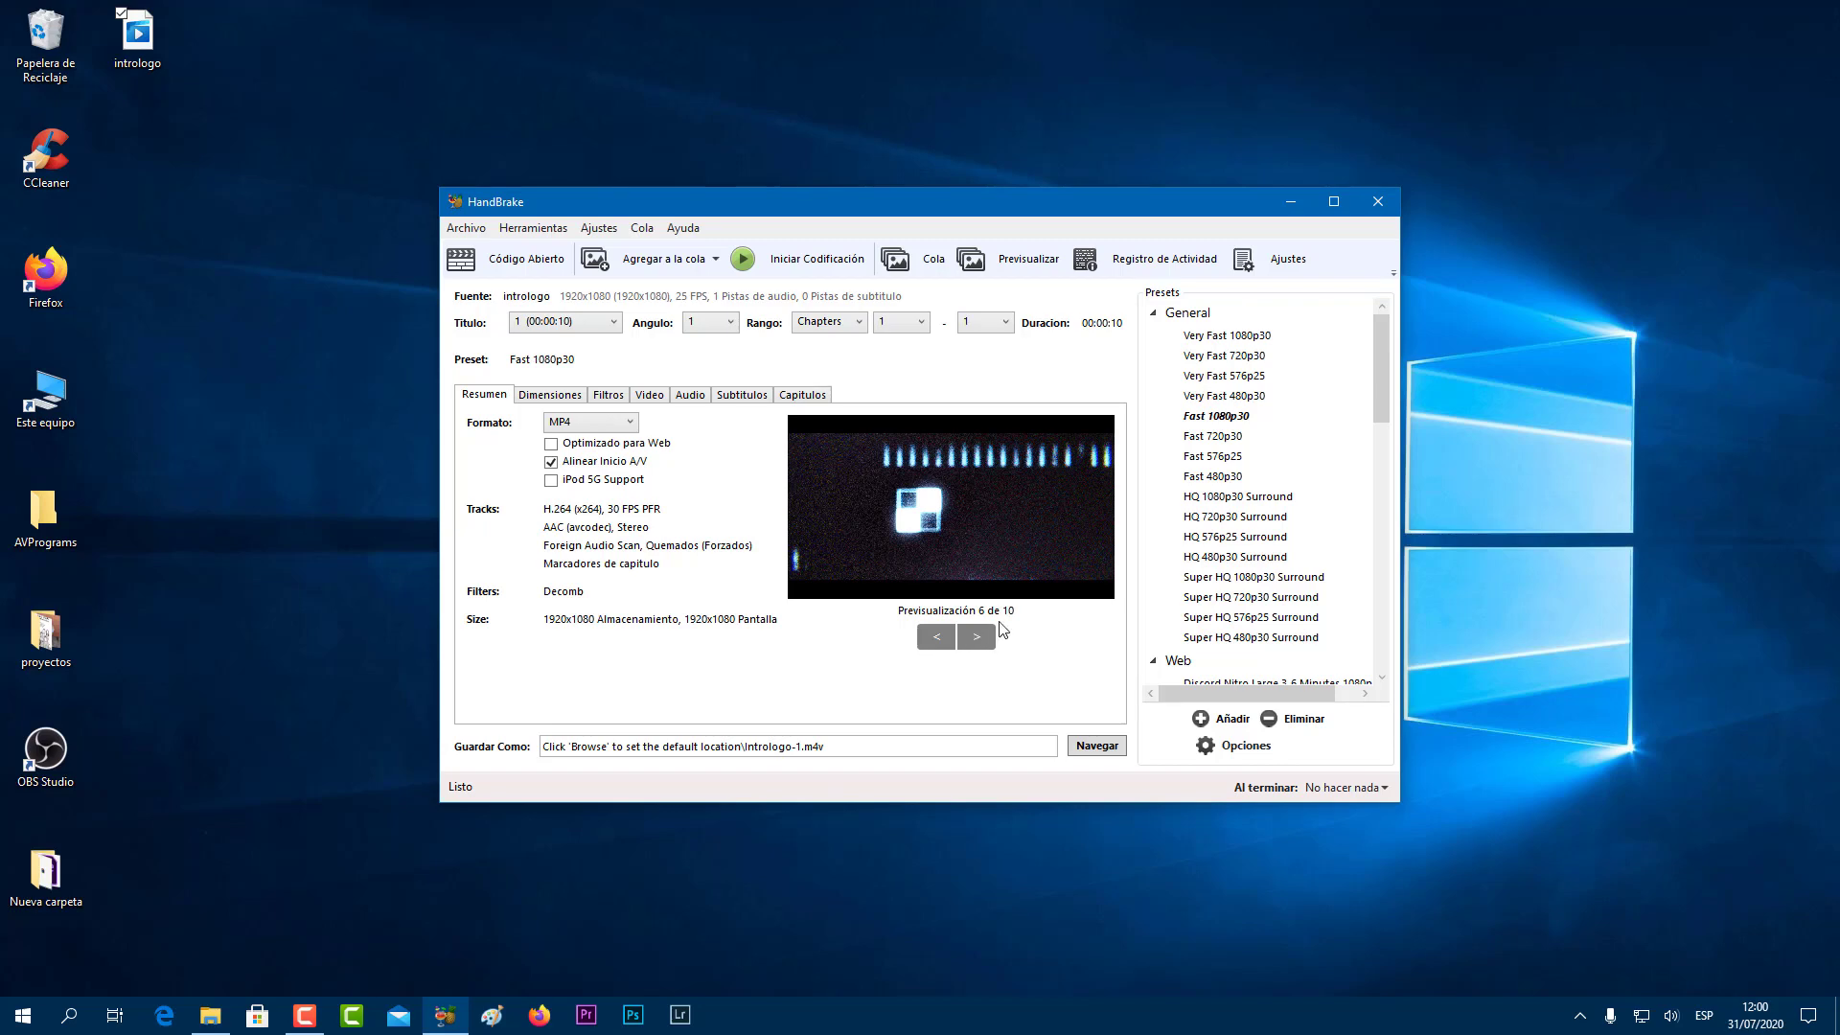
Apply the Very Fast 1080p30 preset and name the output file Intrologo-1.
{"action": "left_click", "coordinate": [1230, 338]}
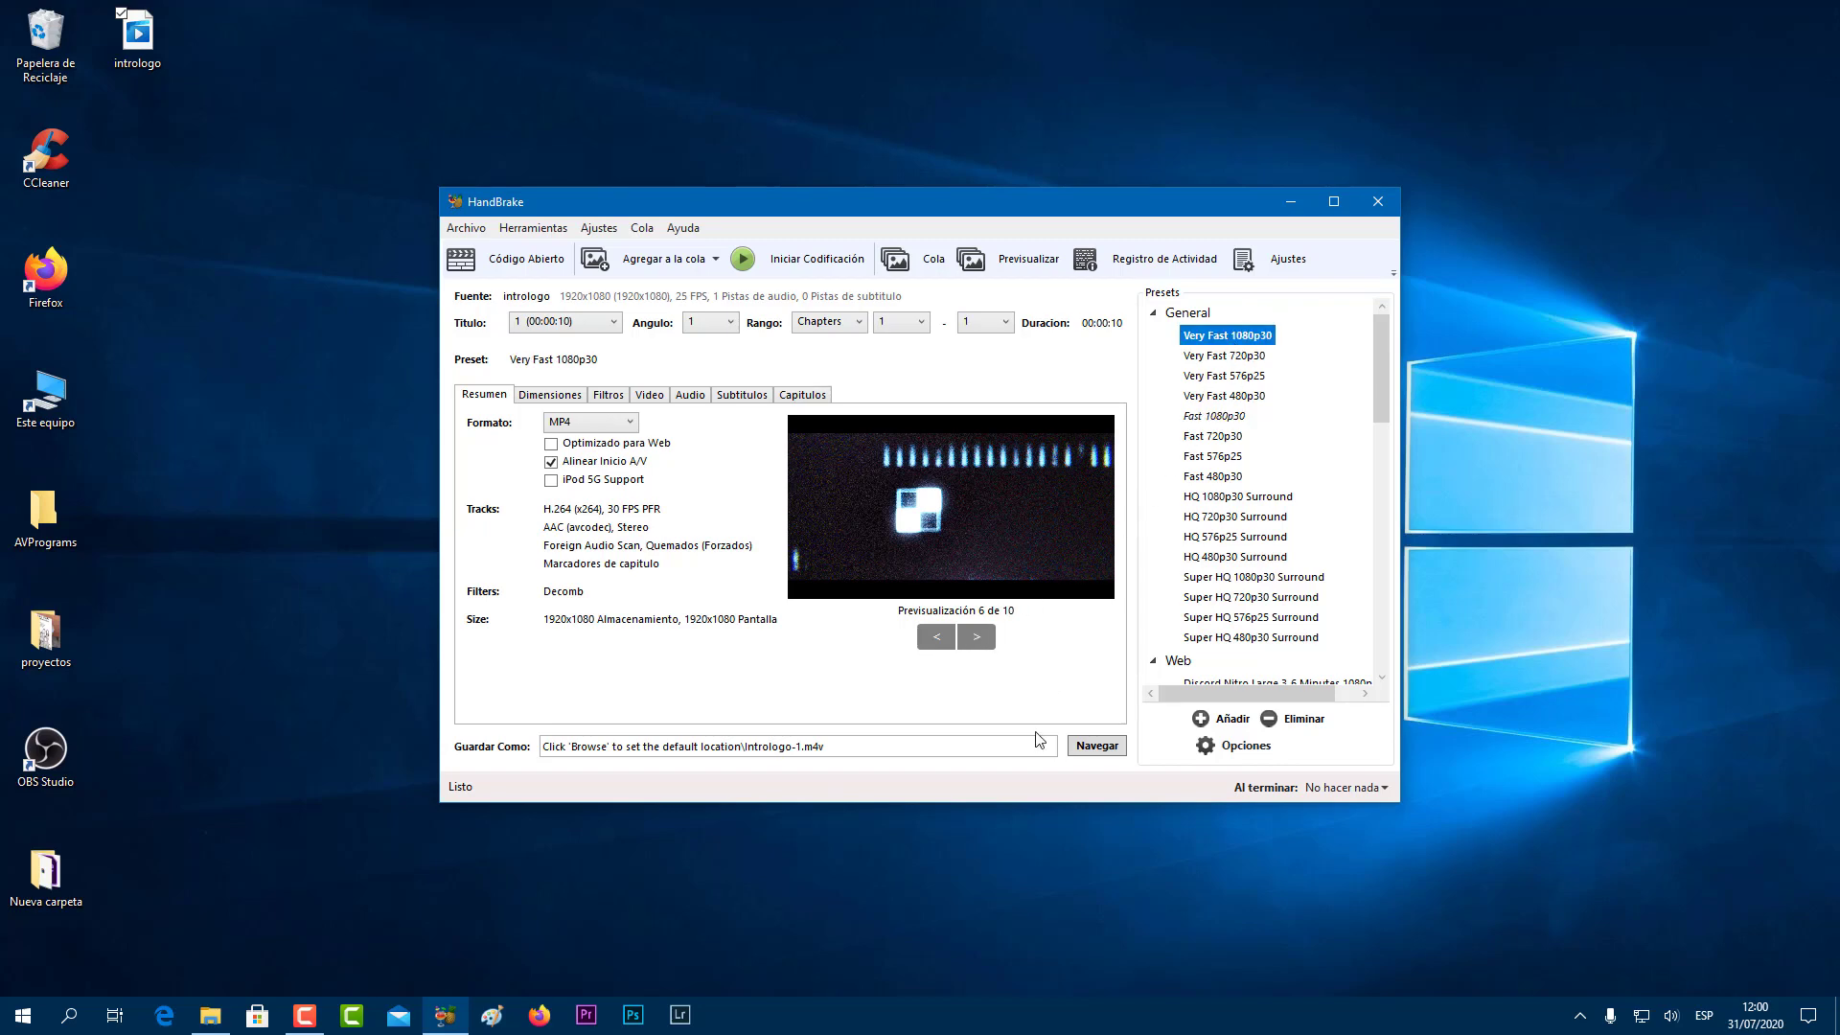
{"action": "left_click", "coordinate": [1087, 754]}
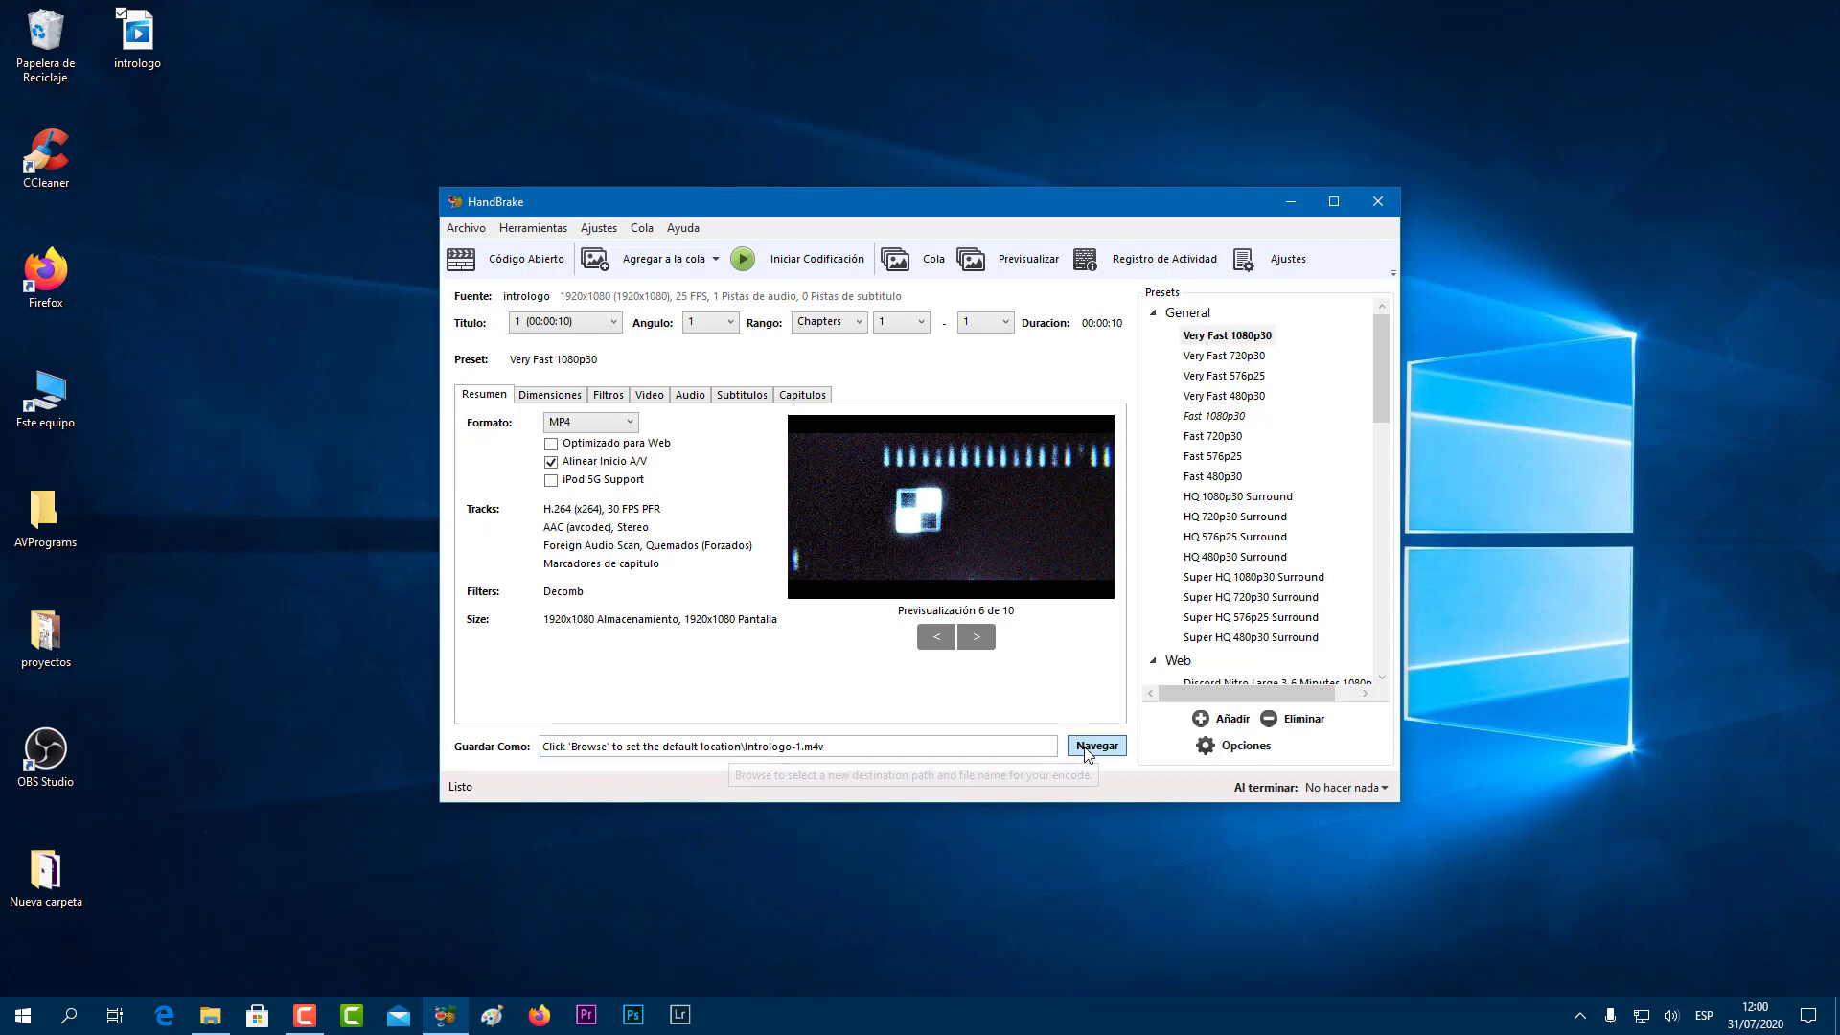
{"action": "left_click", "coordinate": [1088, 754]}
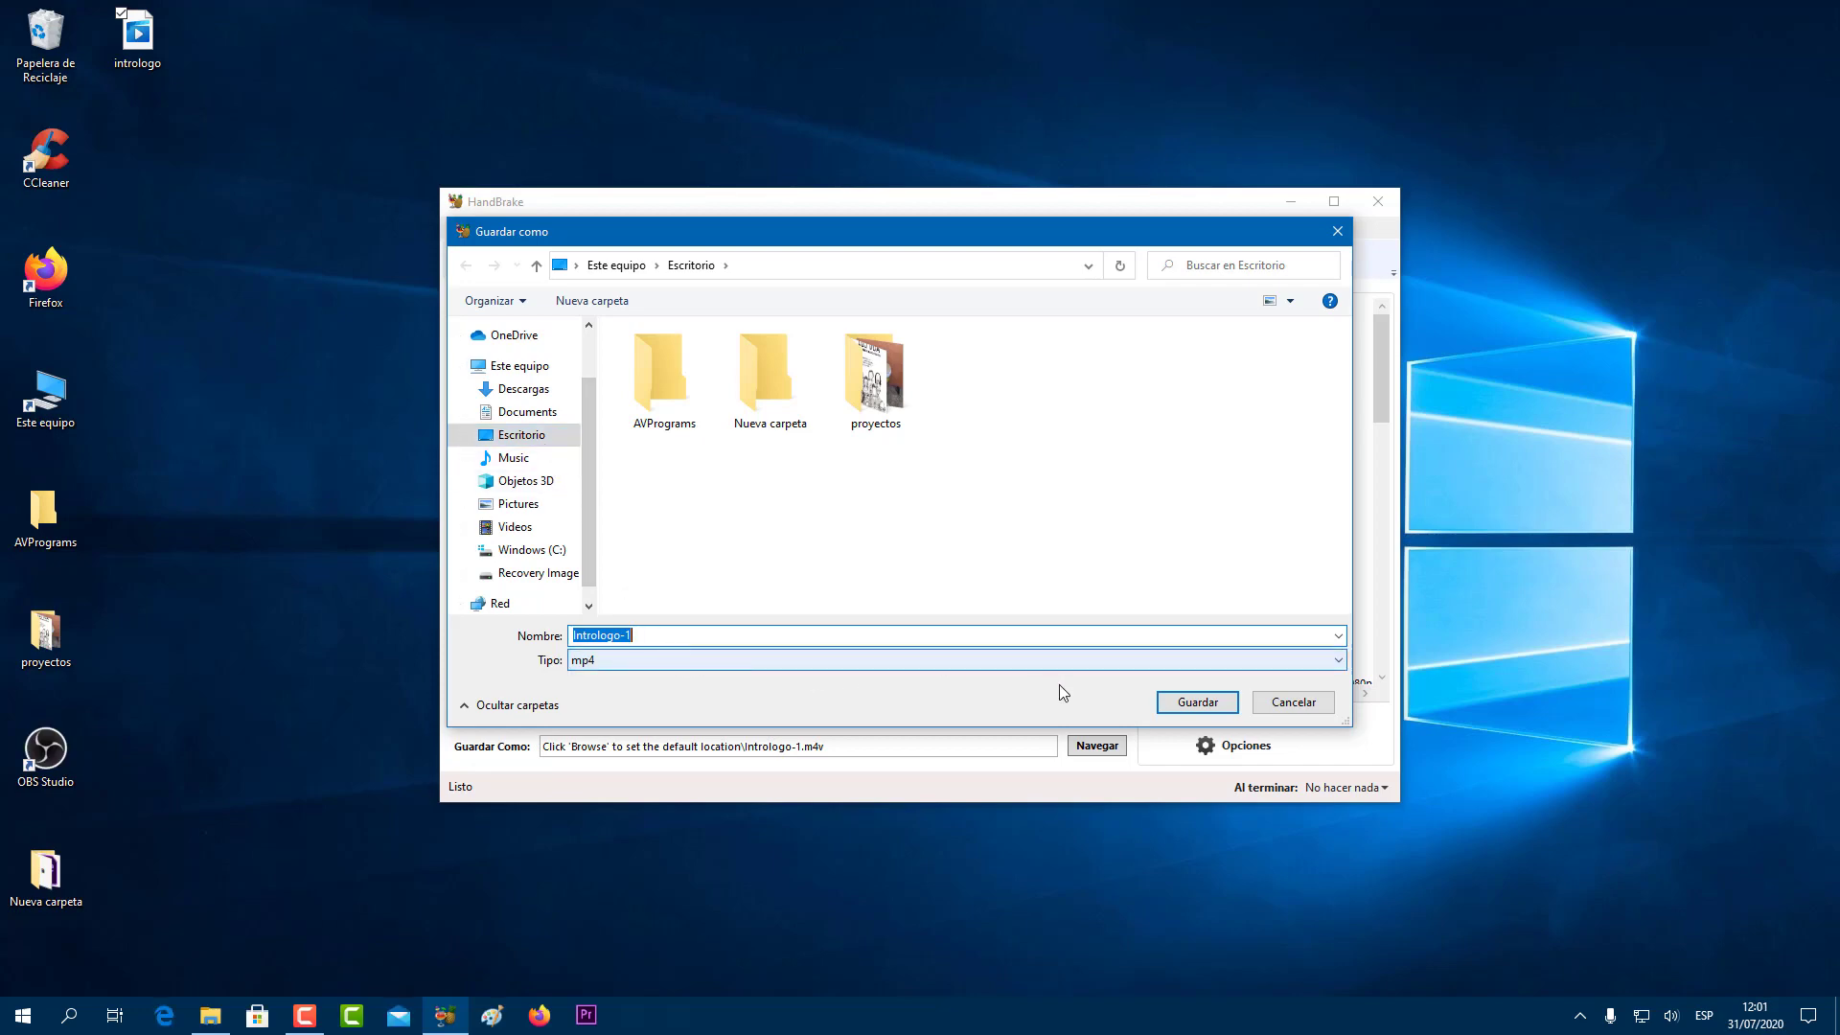
Save the output as Intrologo-1 on the desktop, encode it, and close HandBrake when done.
{"action": "left_click", "coordinate": [1200, 709]}
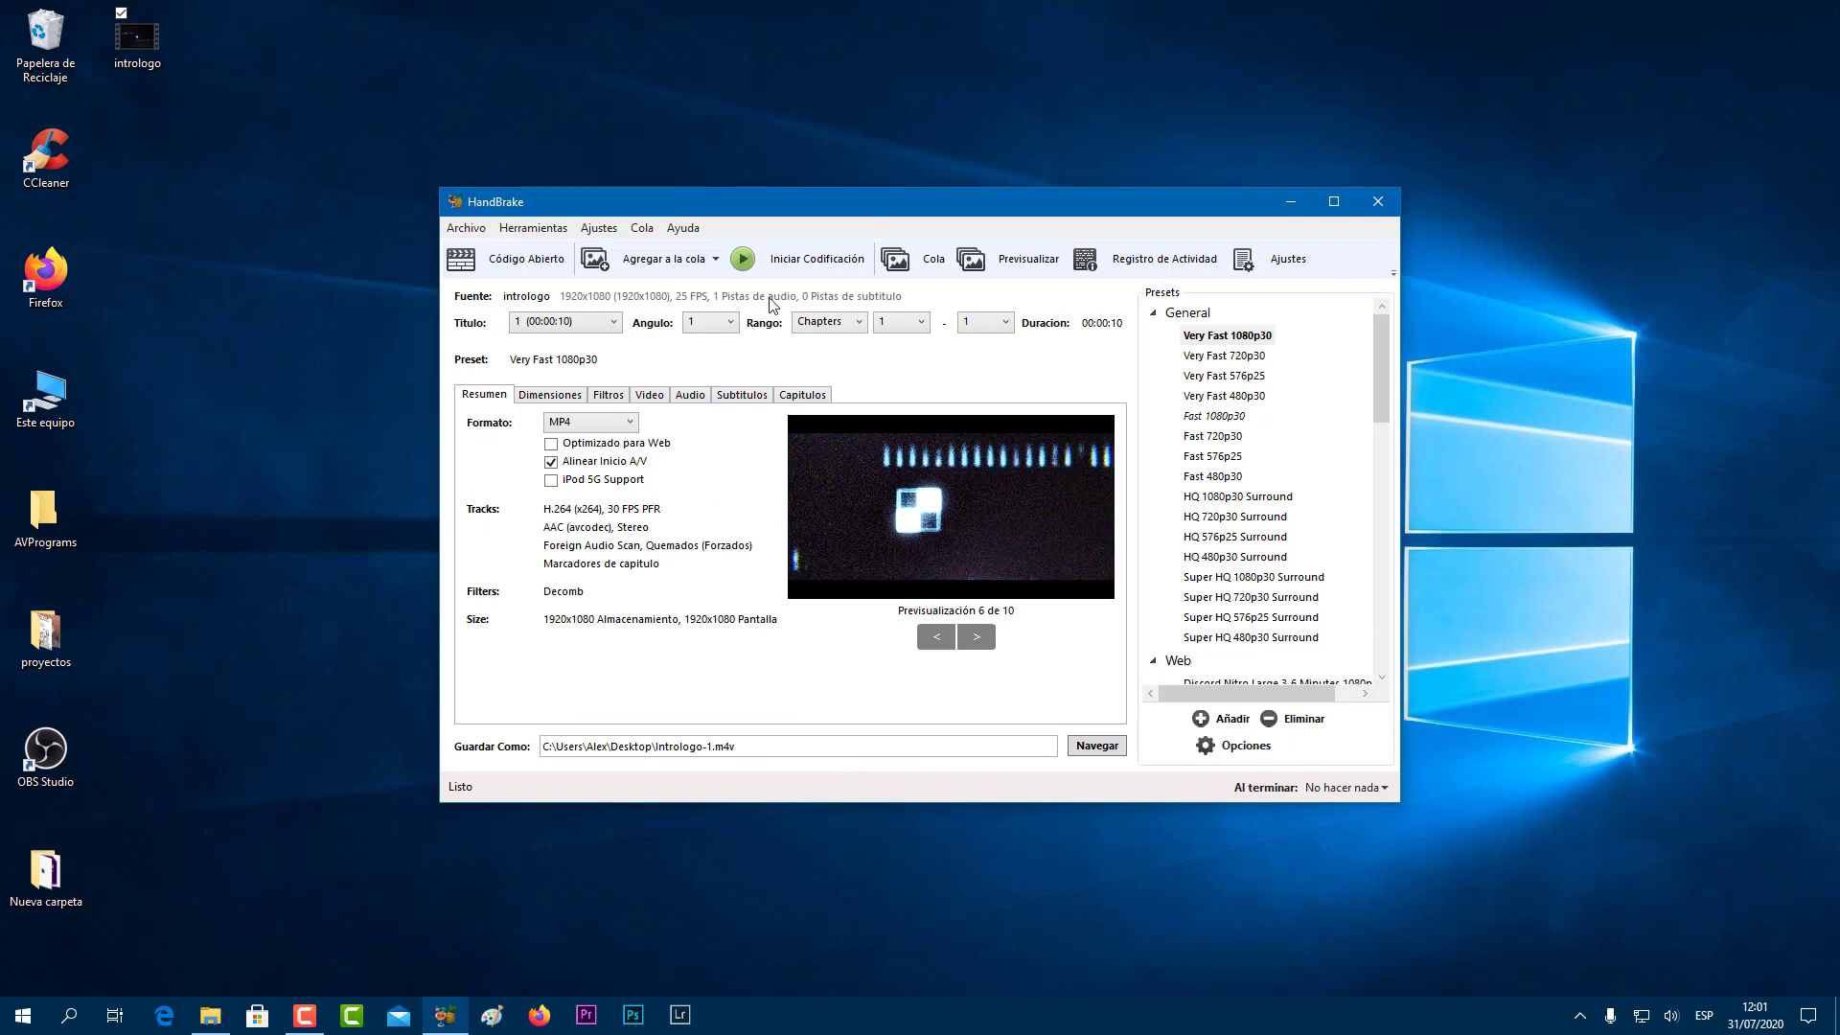
{"action": "left_click", "coordinate": [795, 267]}
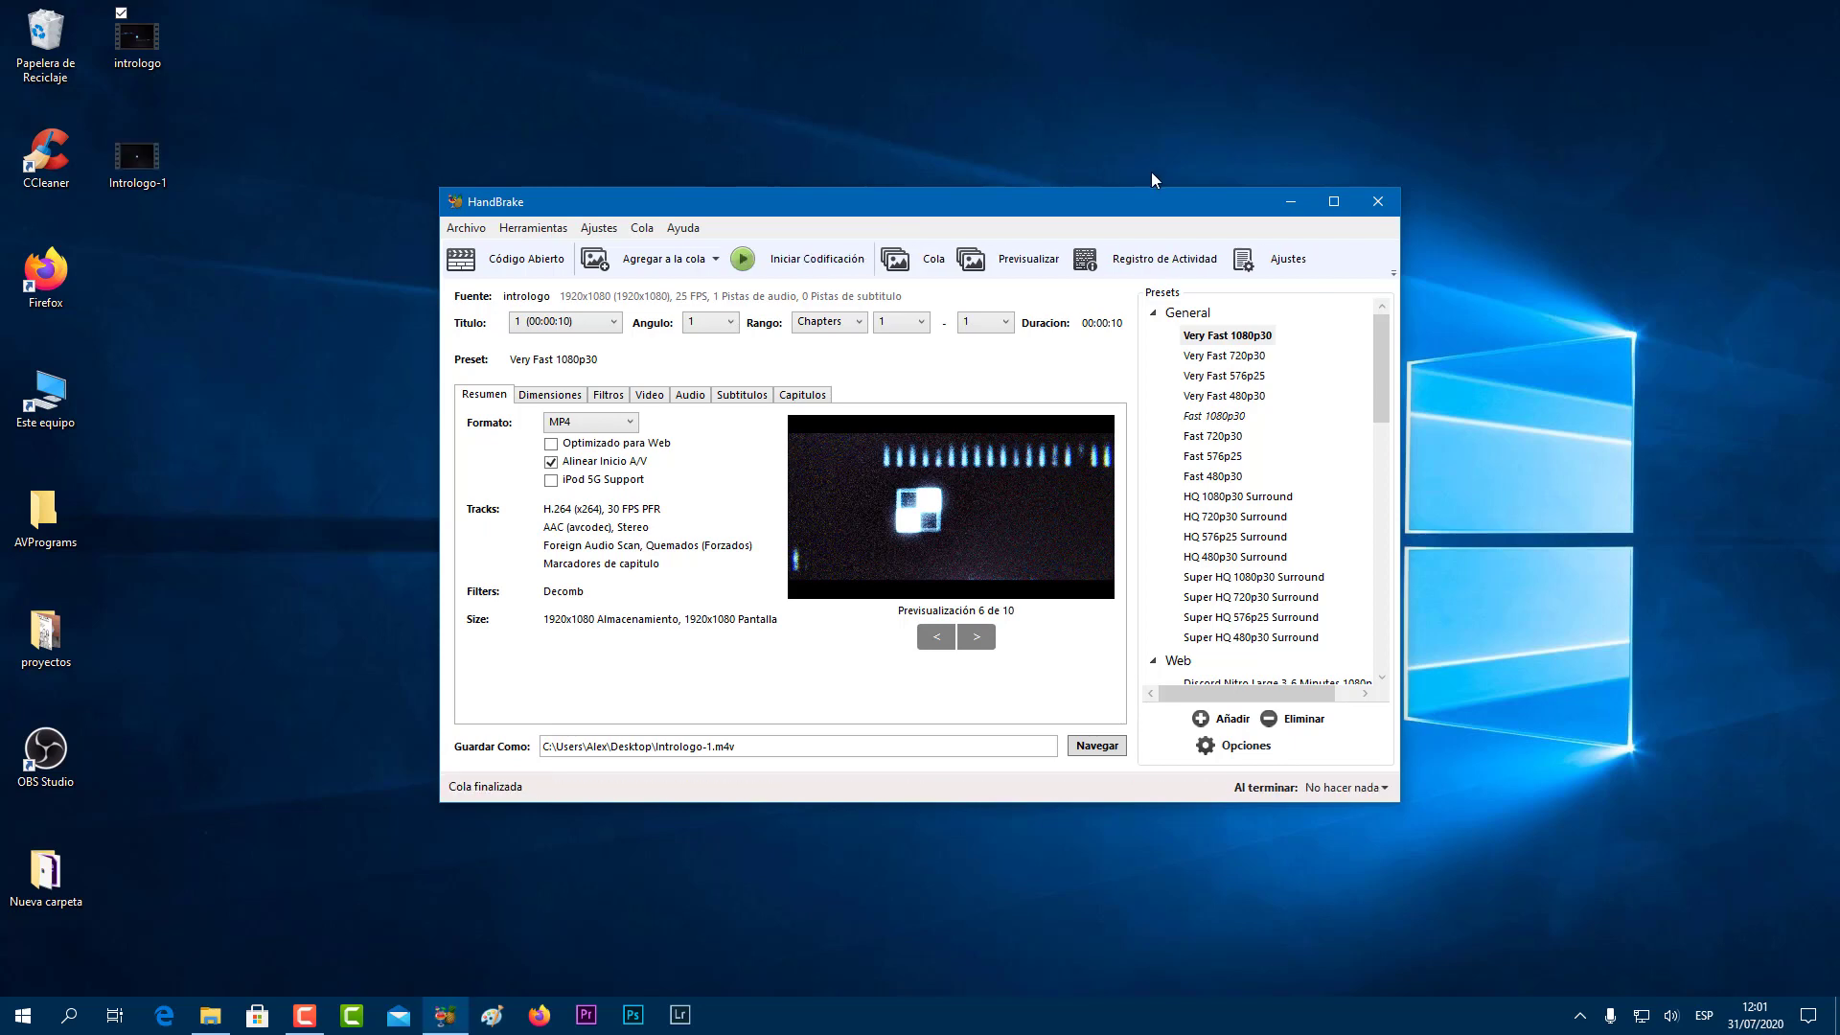
{"action": "left_click", "coordinate": [1378, 202]}
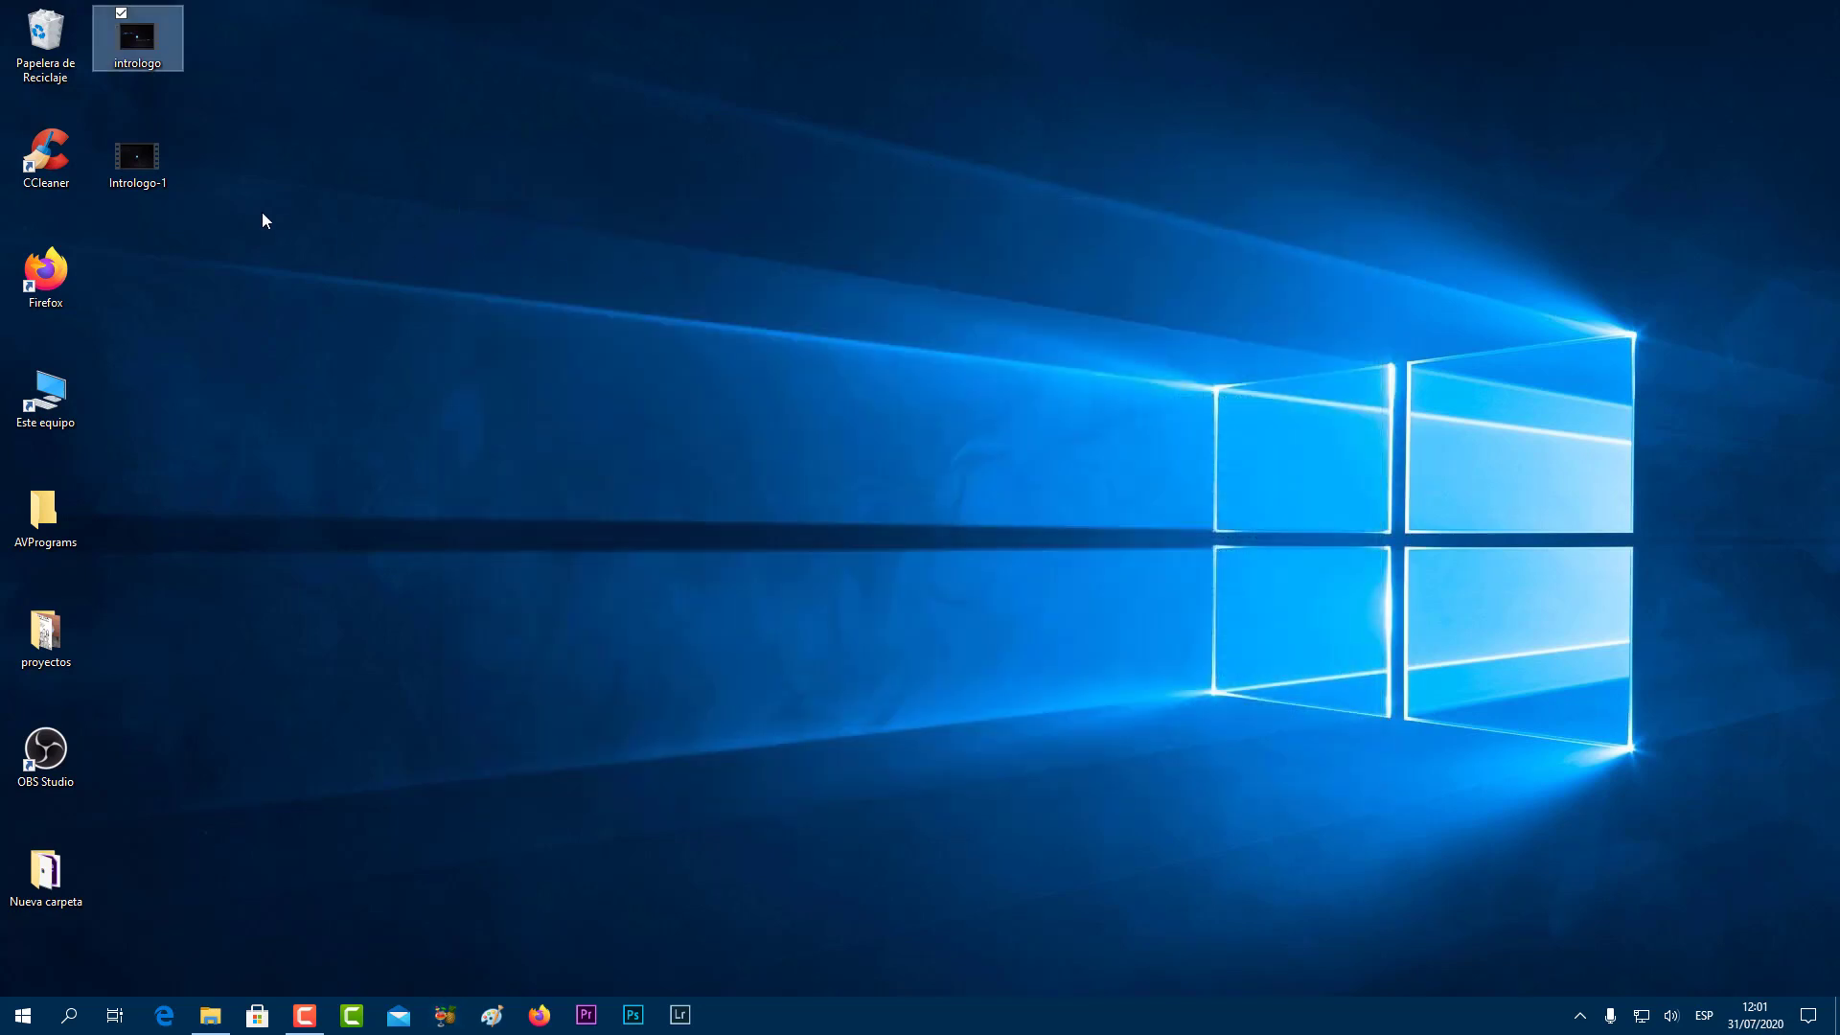
{"action": "left_click", "coordinate": [146, 169]}
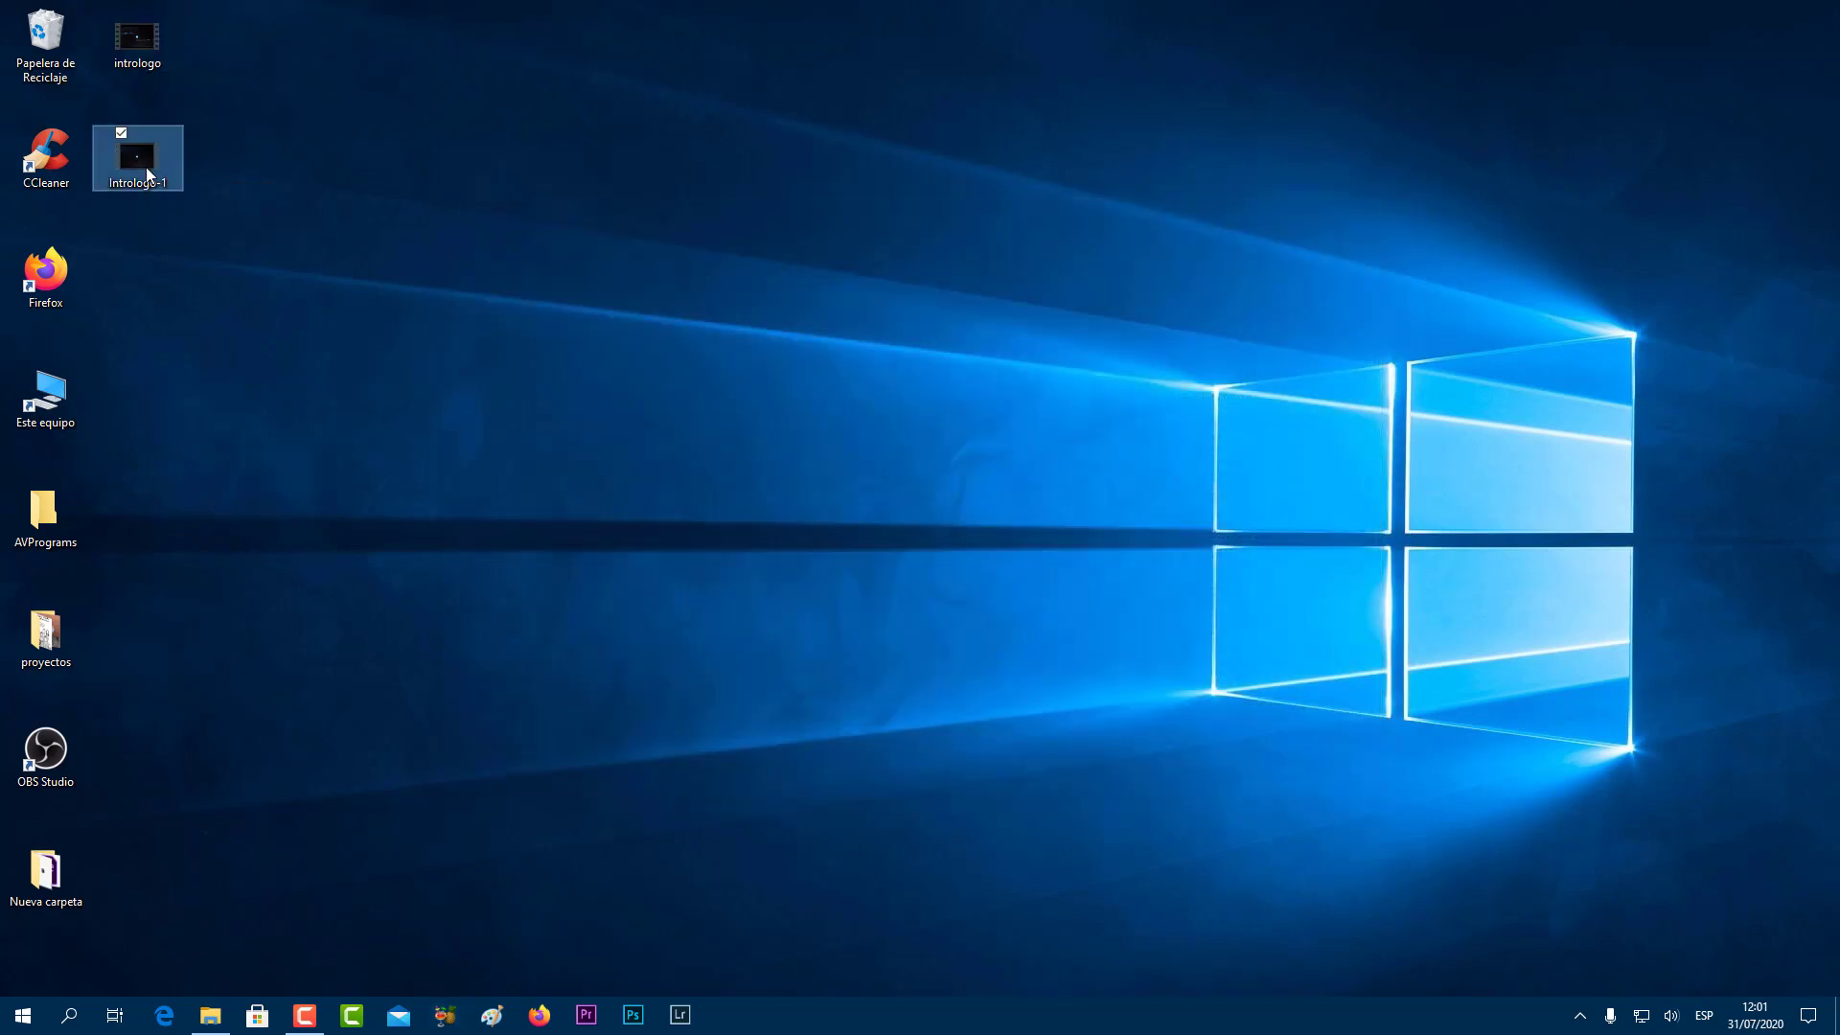
{"action": "right_click", "coordinate": [147, 170]}
{"action": "left_click", "coordinate": [77, 575]}
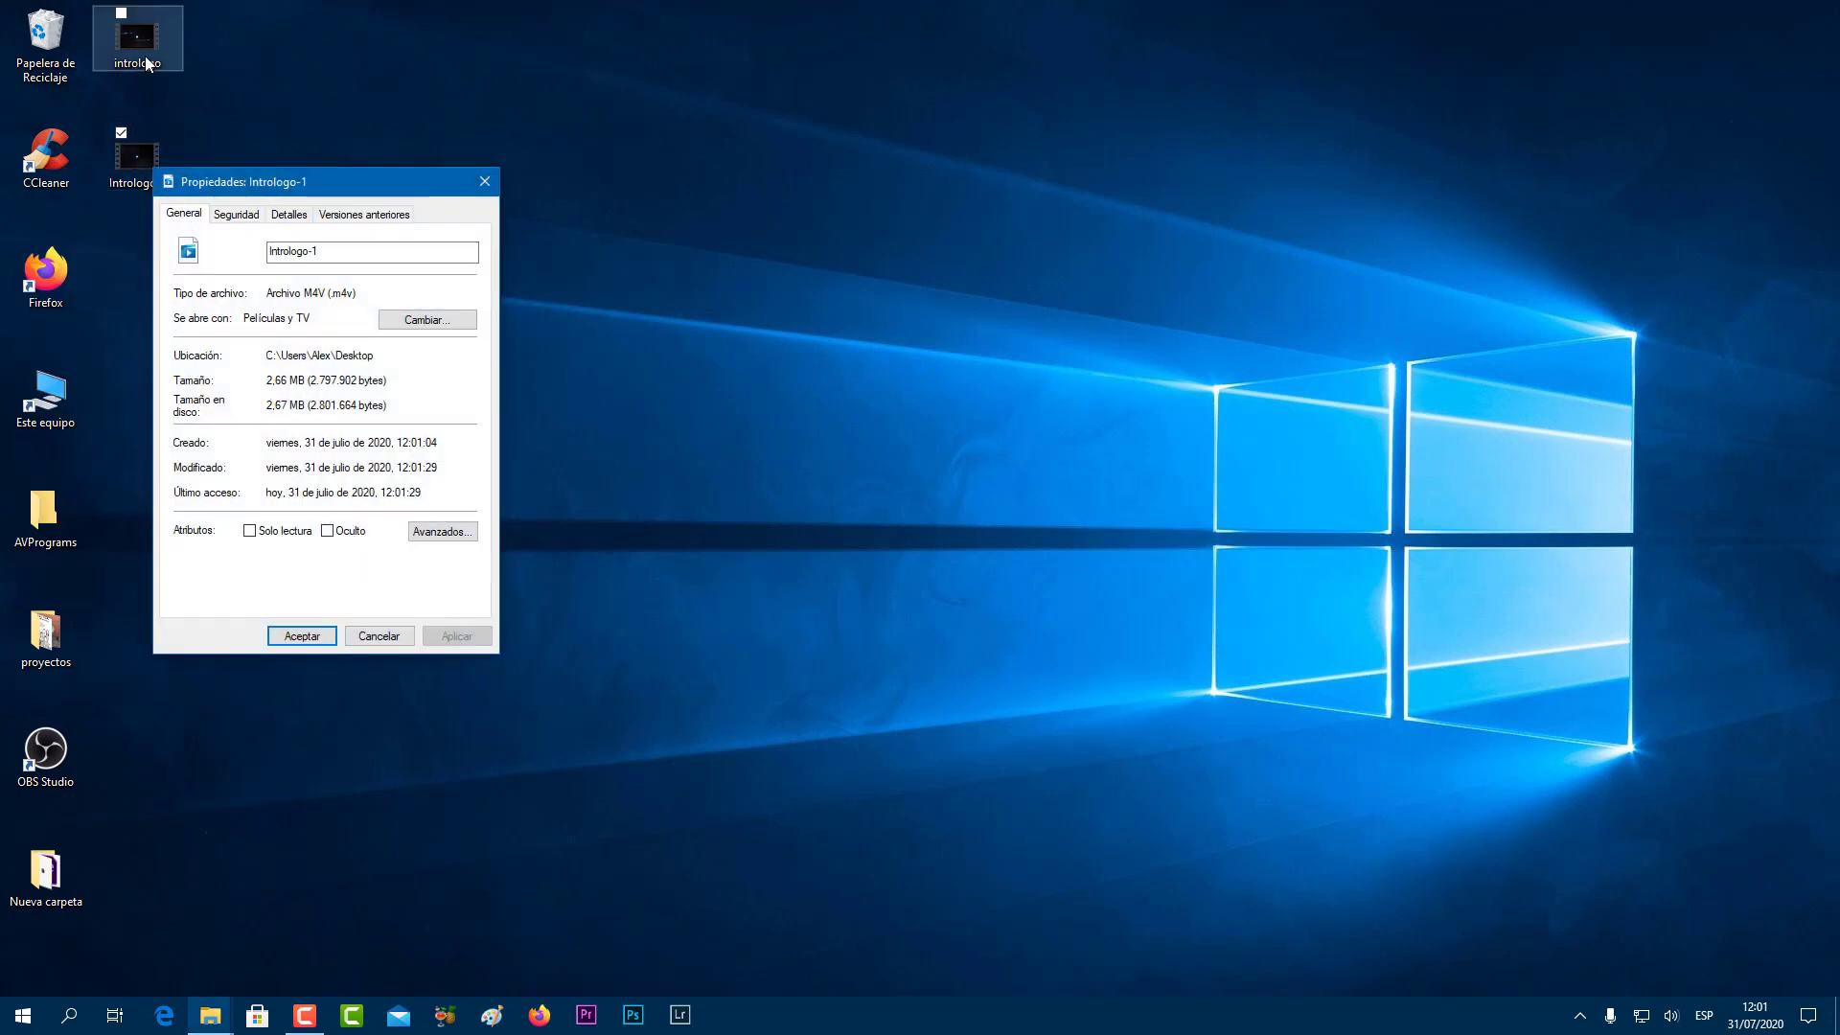
{"action": "right_click", "coordinate": [145, 62]}
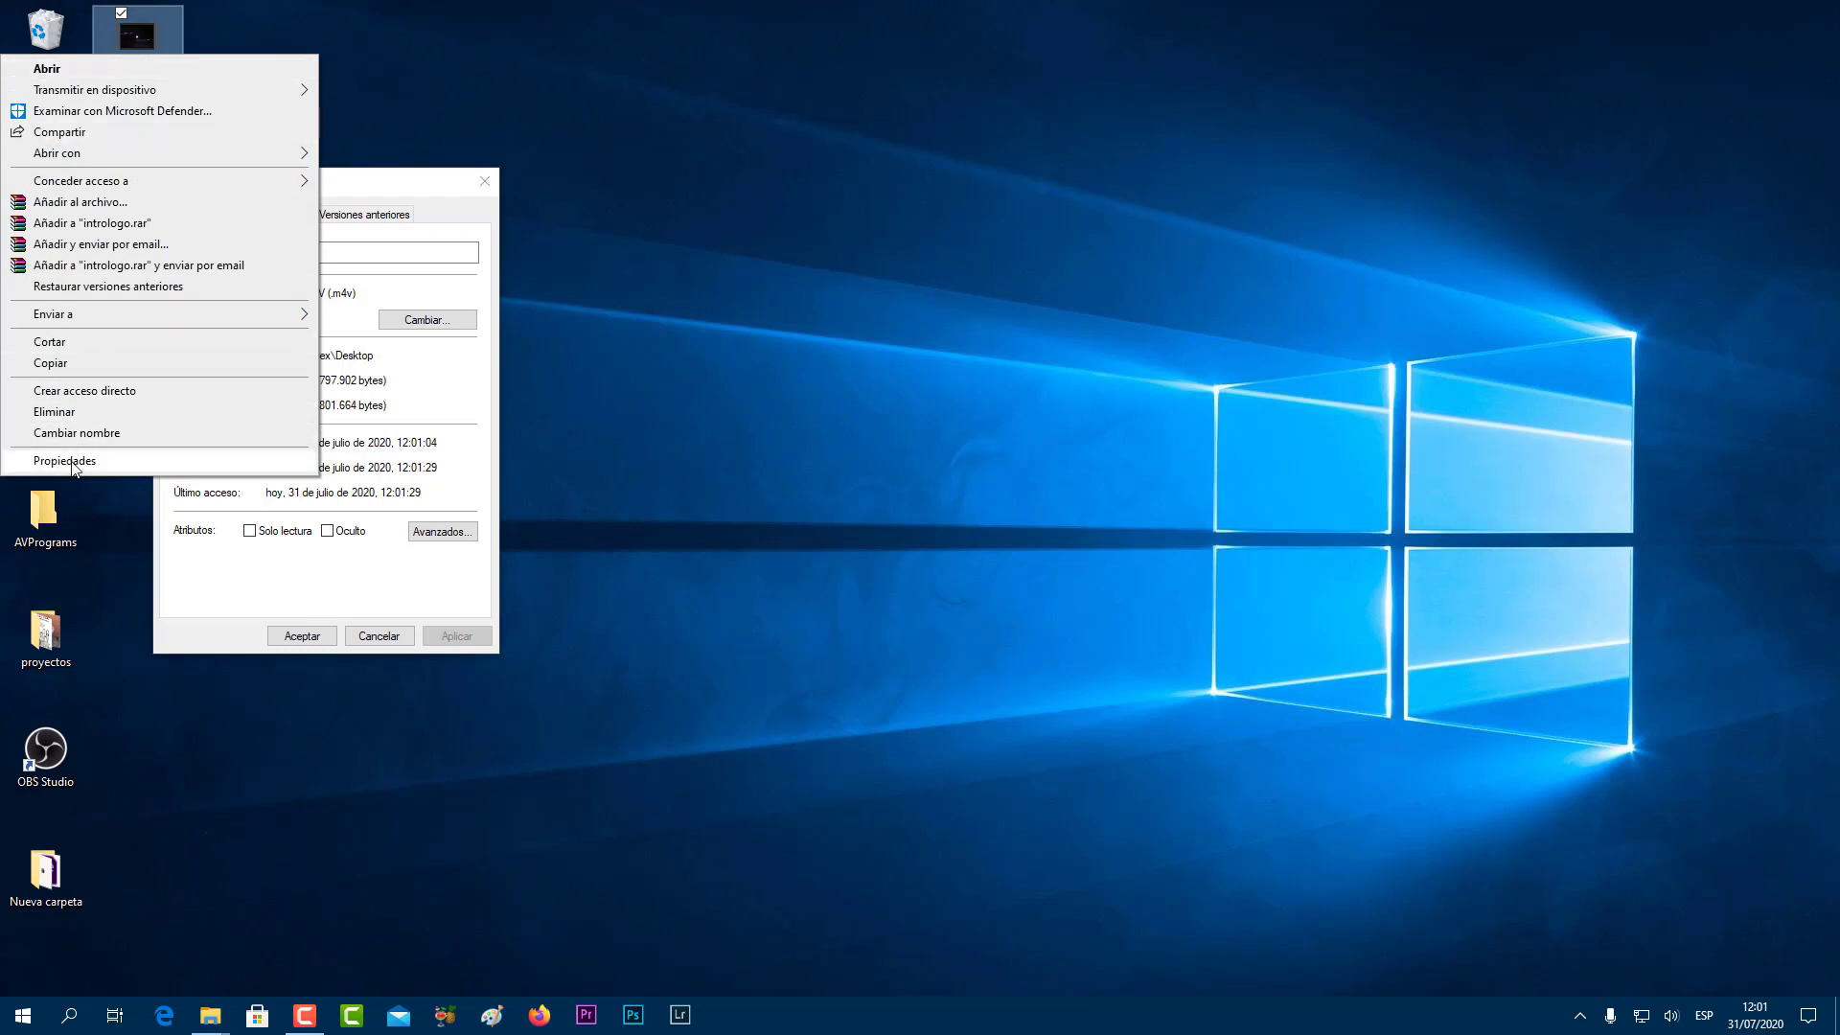
{"action": "left_click", "coordinate": [65, 461]}
{"action": "left_click_drag", "start_coordinate": [330, 65], "coordinate": [1077, 283]}
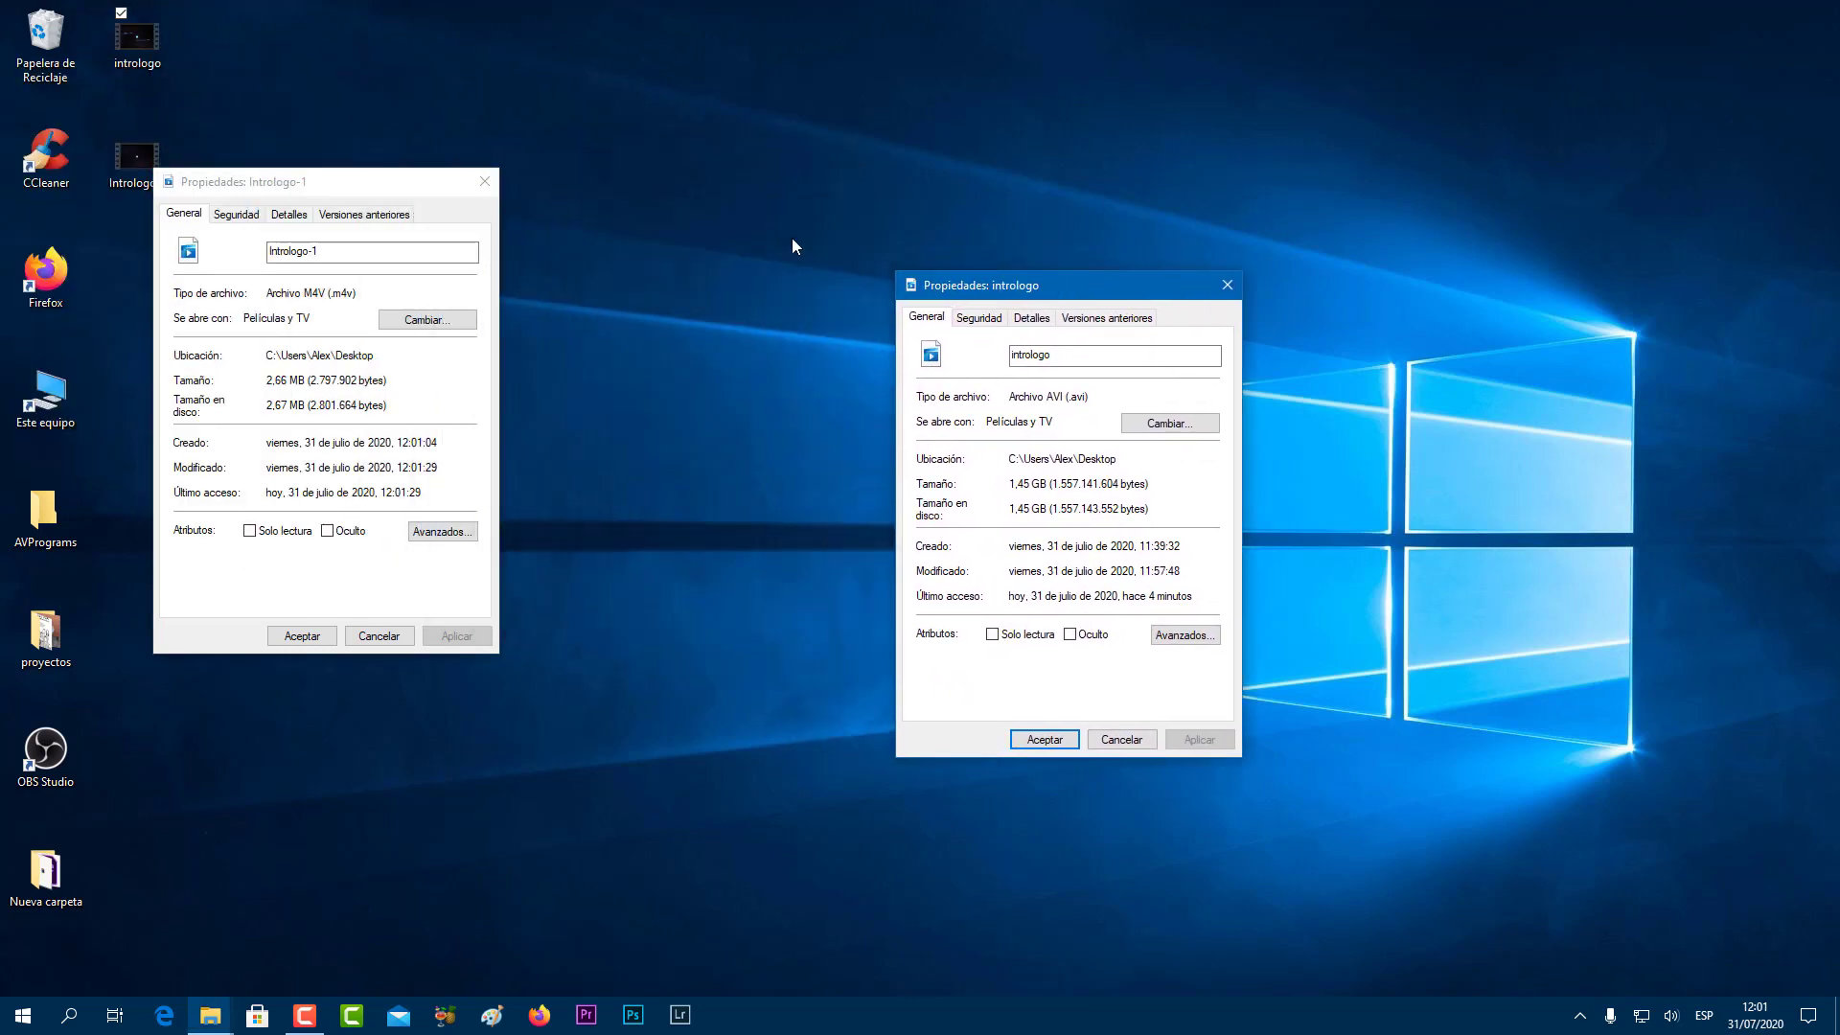
{"action": "left_click_drag", "start_coordinate": [381, 180], "coordinate": [736, 267]}
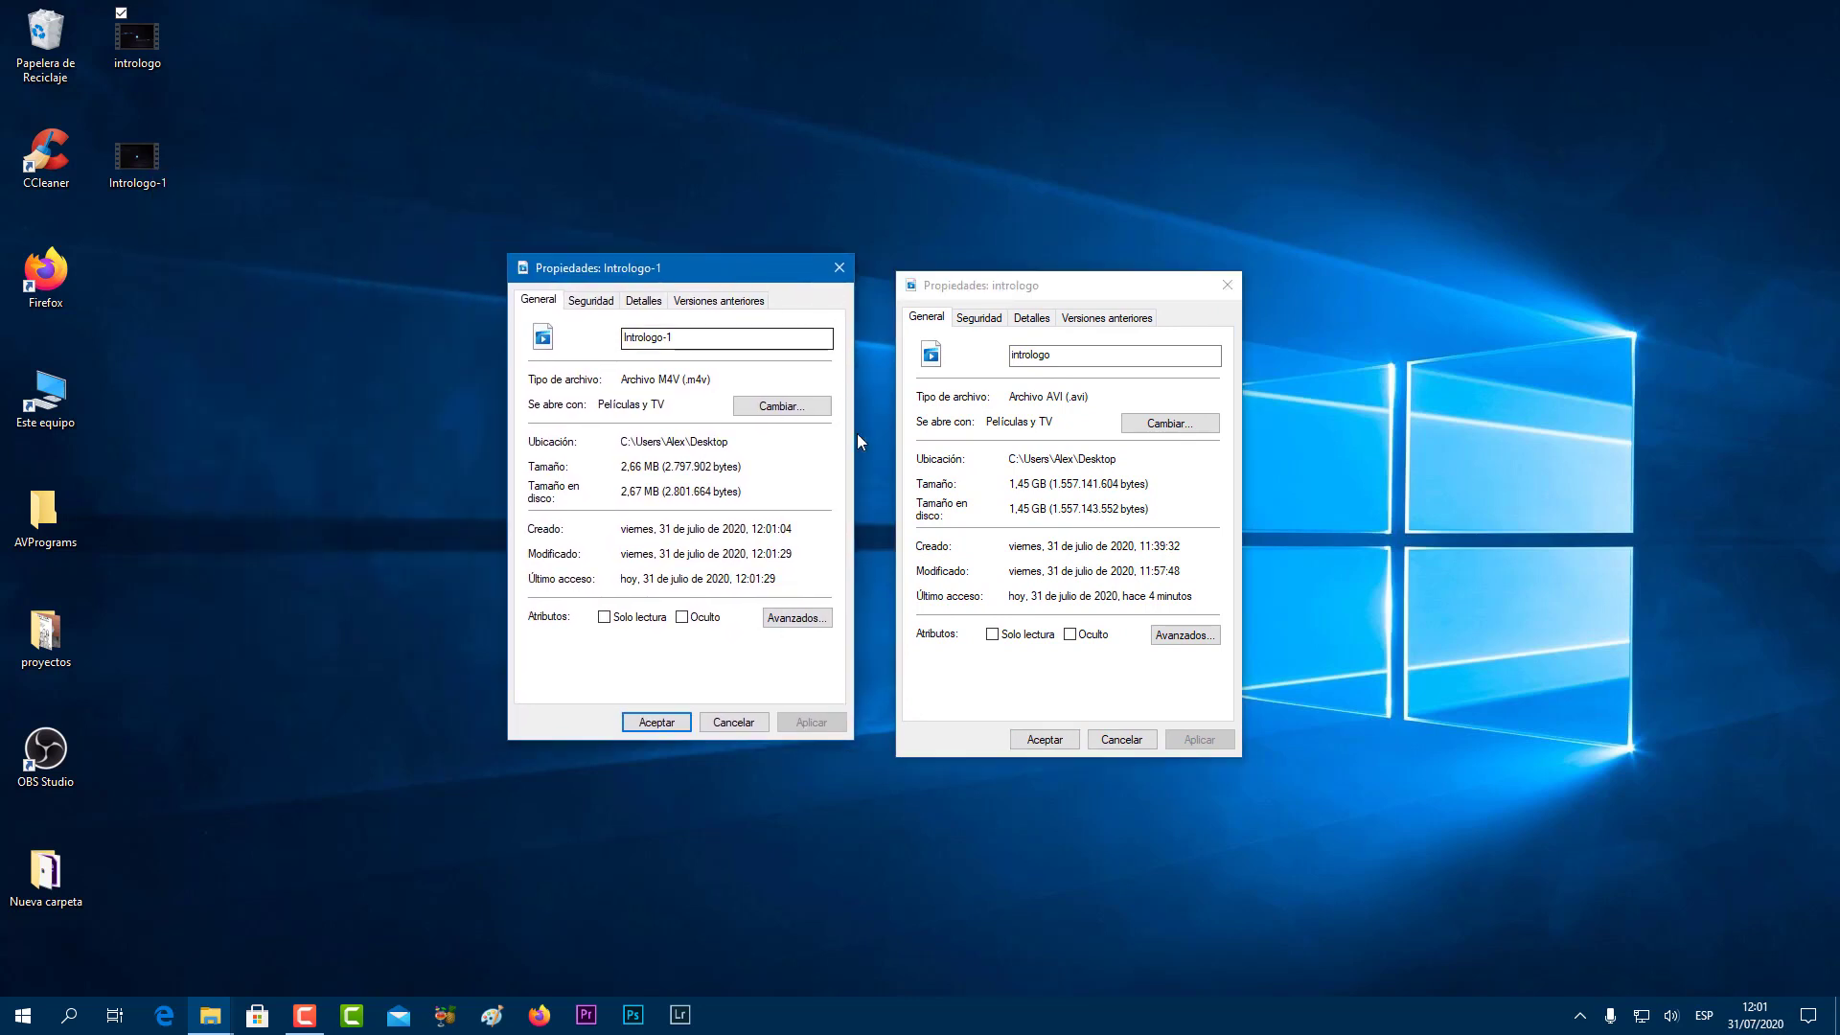
{"action": "left_click", "coordinate": [837, 270]}
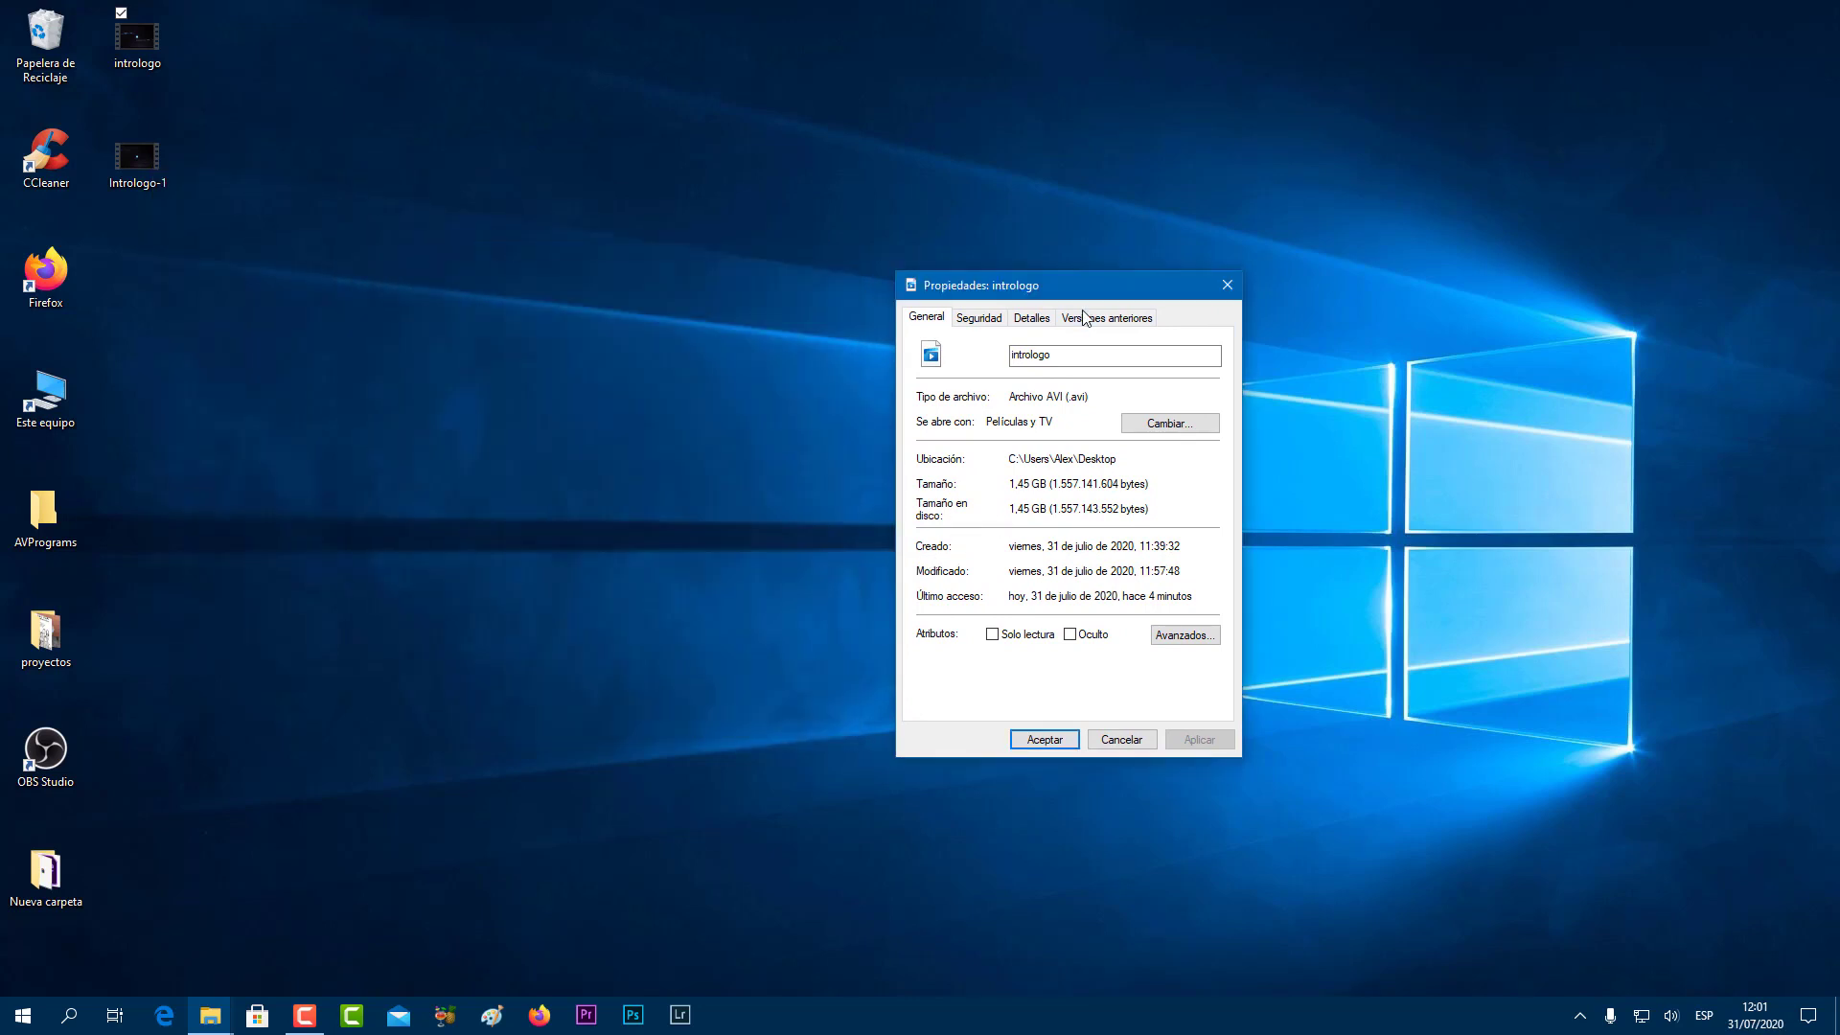
{"action": "left_click", "coordinate": [1229, 285]}
Play Intrologo-1 in Películas y TV to the end, then close the player.
{"action": "double_click", "coordinate": [131, 165]}
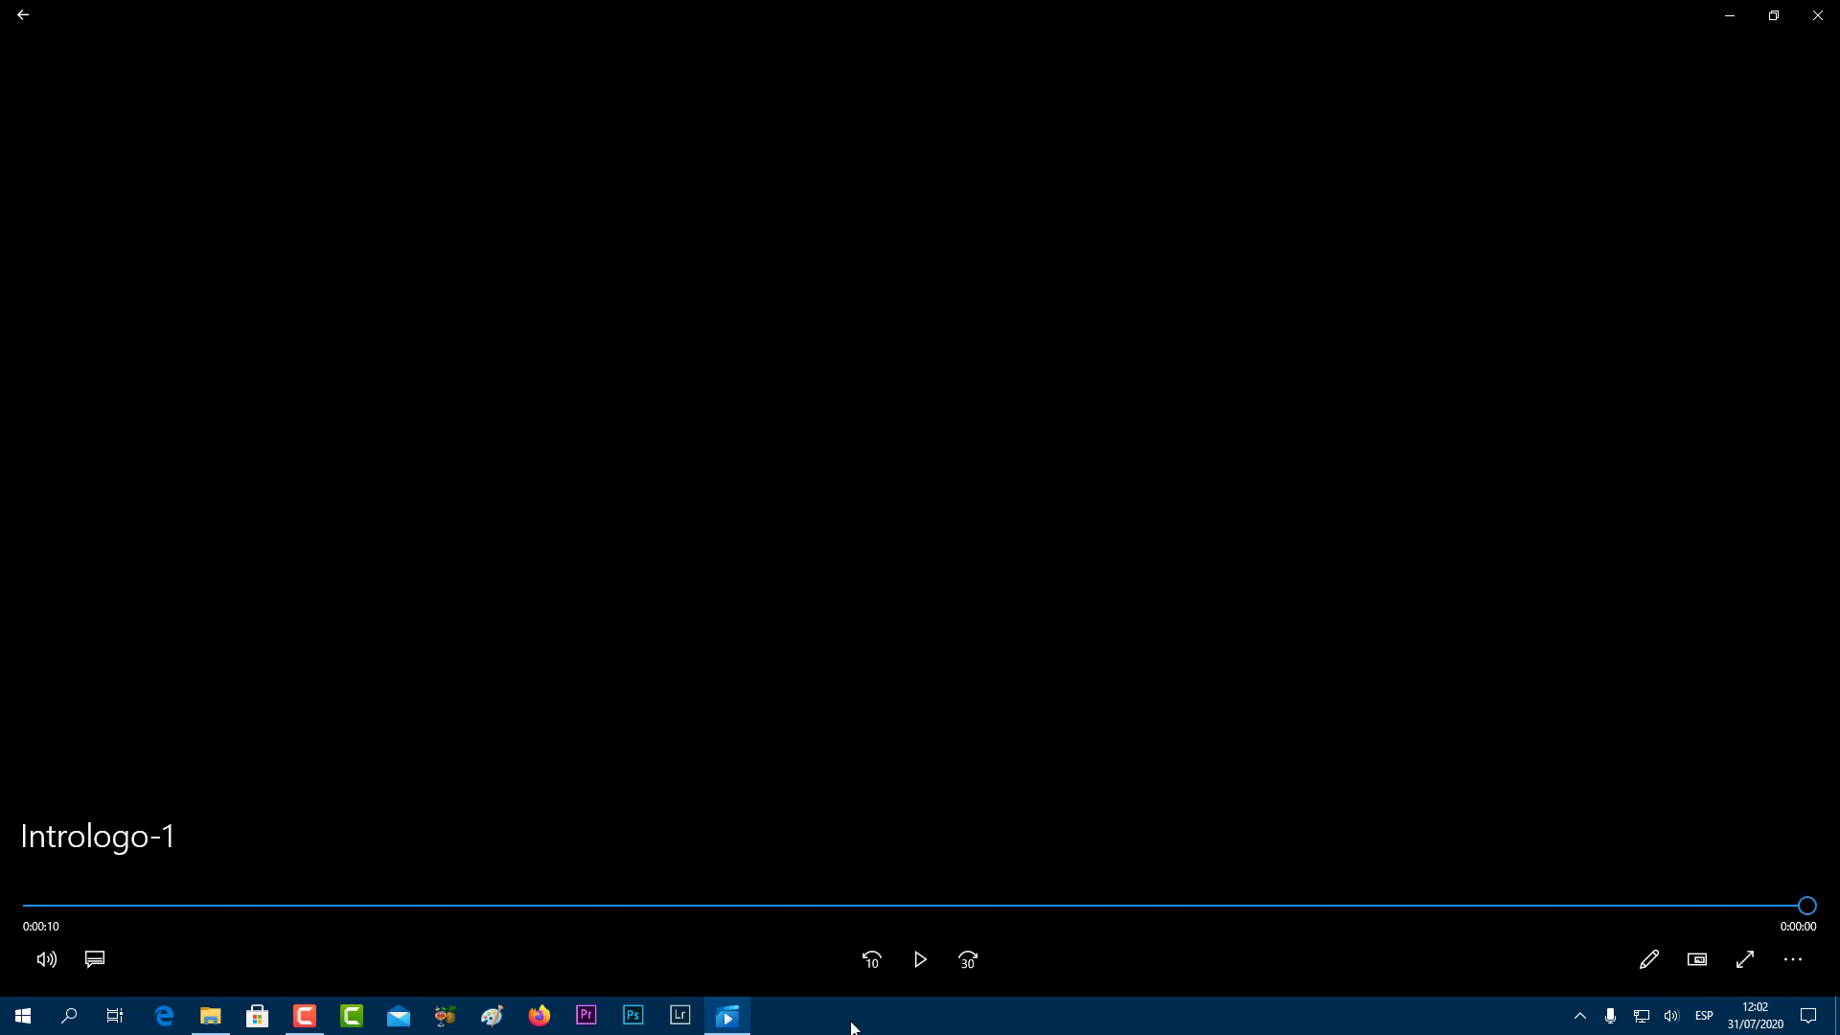
{"action": "left_click", "coordinate": [1819, 16]}
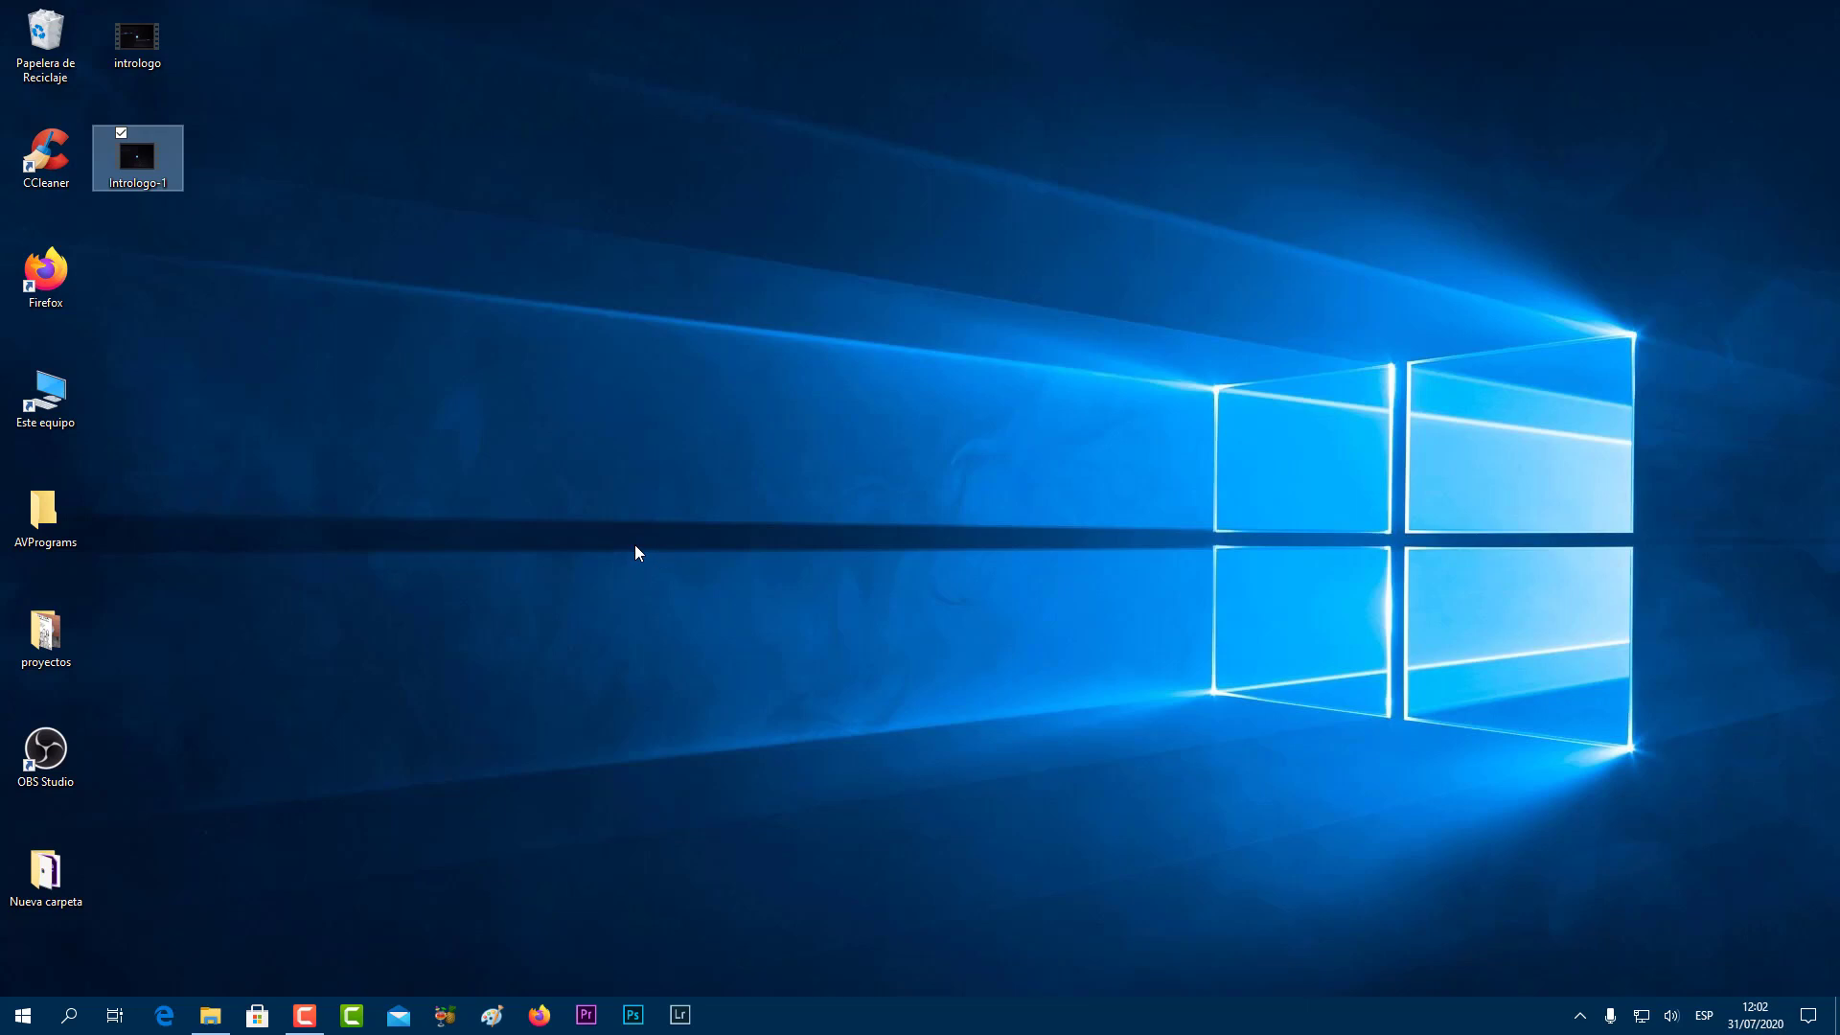